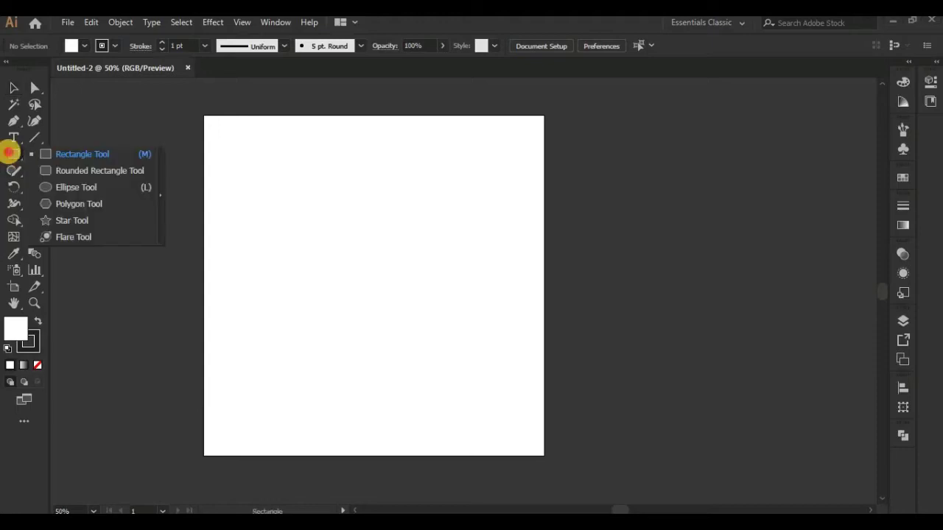
# Draw an ellipse near the artboard centre with no stroke and a blue swatch fill.
pyautogui.moveTo(11, 155); pyautogui.dragTo(41, 185)
pyautogui.moveTo(317, 176); pyautogui.dragTo(446, 345)
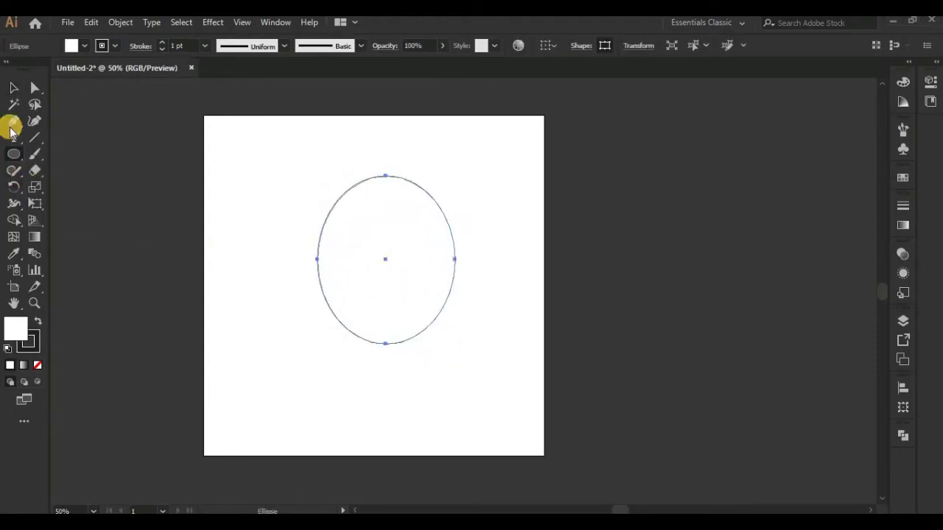
pyautogui.click(28, 341)
pyautogui.click(37, 364)
pyautogui.click(17, 328)
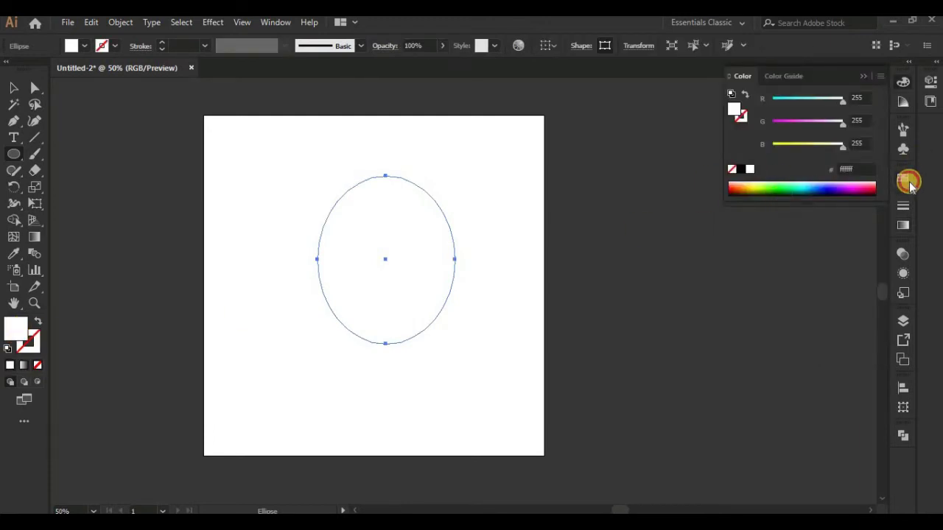
pyautogui.click(903, 177)
pyautogui.click(771, 224)
# Flatten the blue ellipse's top edge slightly by lowering its top handle.
pyautogui.click(13, 88)
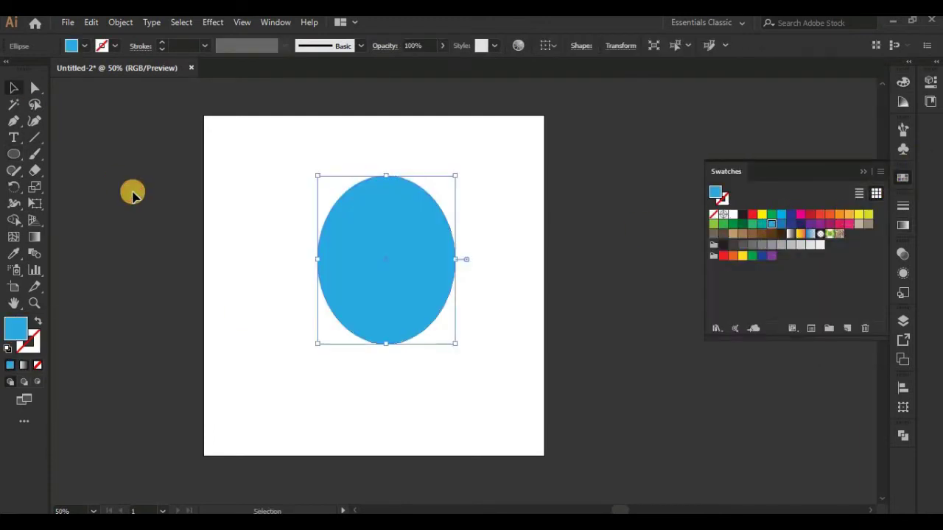
pyautogui.click(132, 191)
pyautogui.click(337, 248)
pyautogui.moveTo(387, 178); pyautogui.dragTo(385, 182)
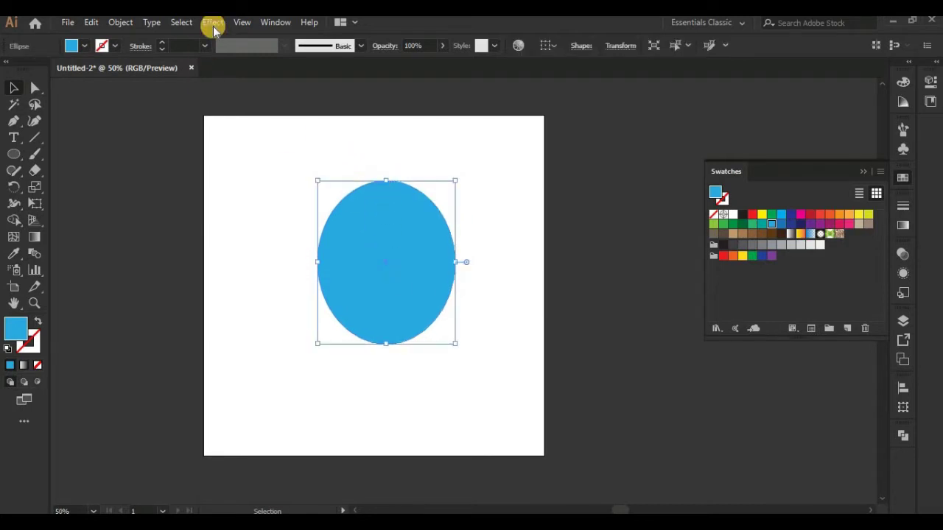
# Apply Free Distort, pulling both bottom corners inward to taper the ellipse into an egg.
pyautogui.click(212, 23)
pyautogui.click(383, 135)
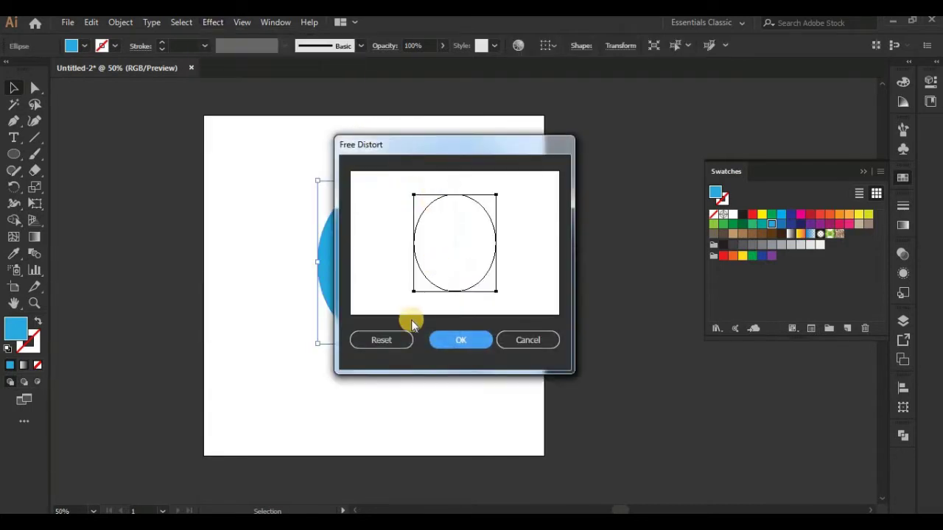
pyautogui.moveTo(431, 157); pyautogui.dragTo(540, 142)
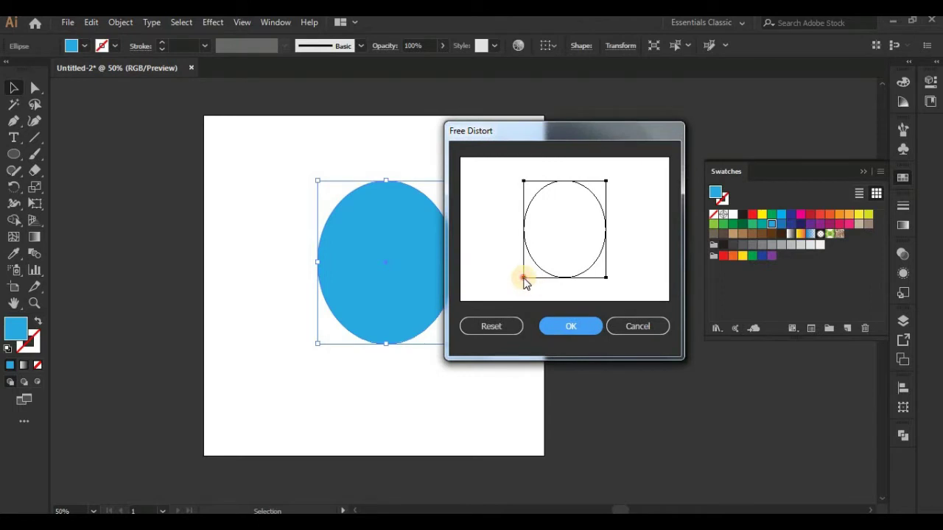
pyautogui.moveTo(525, 278); pyautogui.dragTo(535, 279)
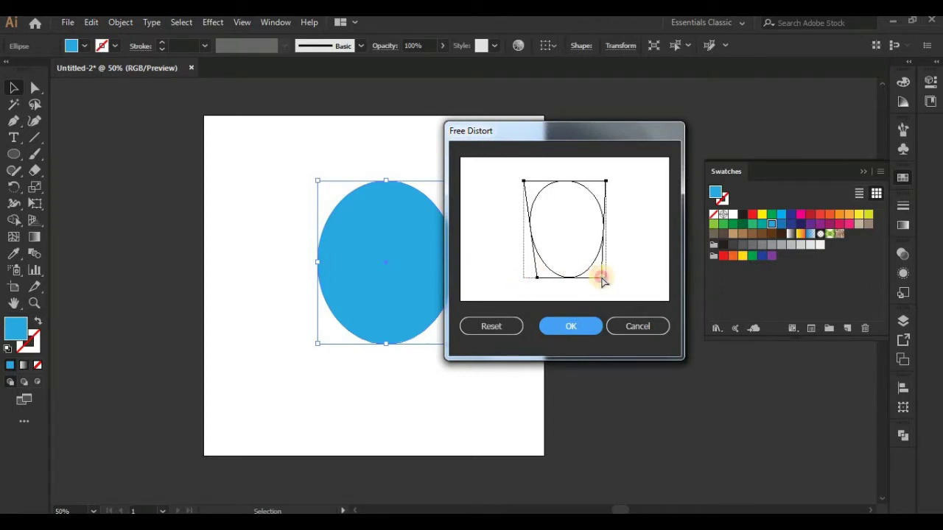
pyautogui.moveTo(590, 280); pyautogui.dragTo(593, 278)
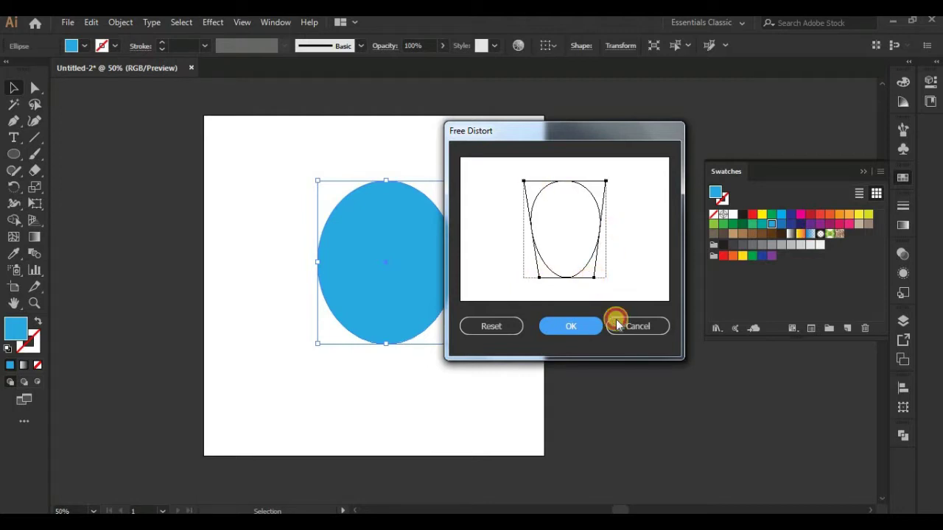
pyautogui.click(569, 334)
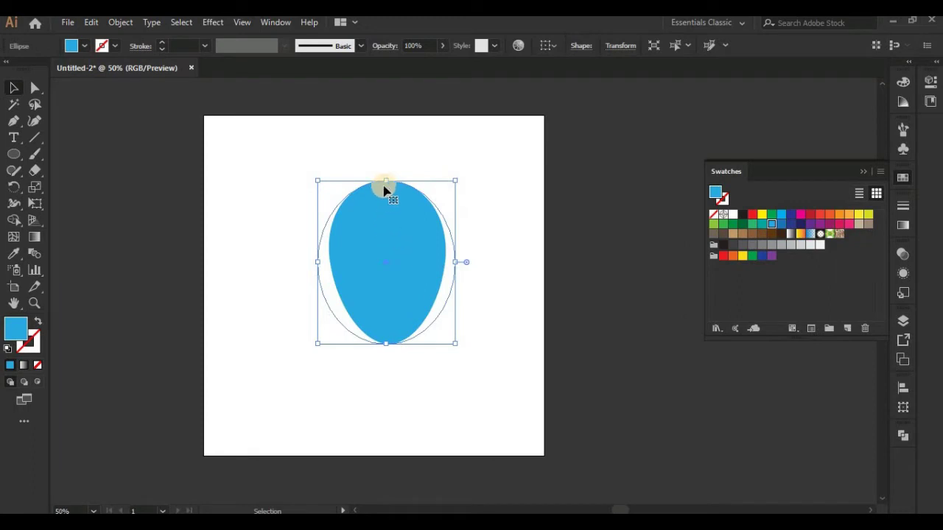
# Lower the egg's top edge slightly and widen it a little to the right.
pyautogui.moveTo(389, 181); pyautogui.dragTo(389, 186)
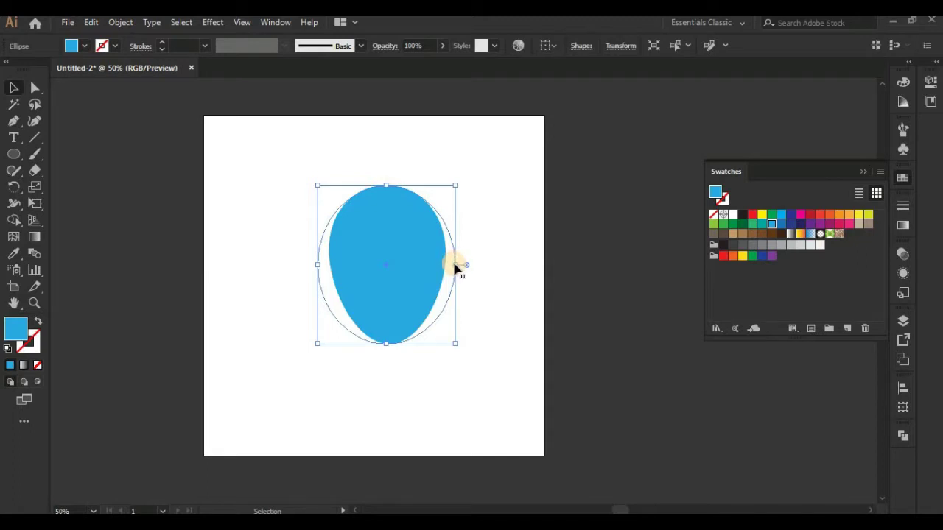
pyautogui.moveTo(456, 265); pyautogui.dragTo(459, 265)
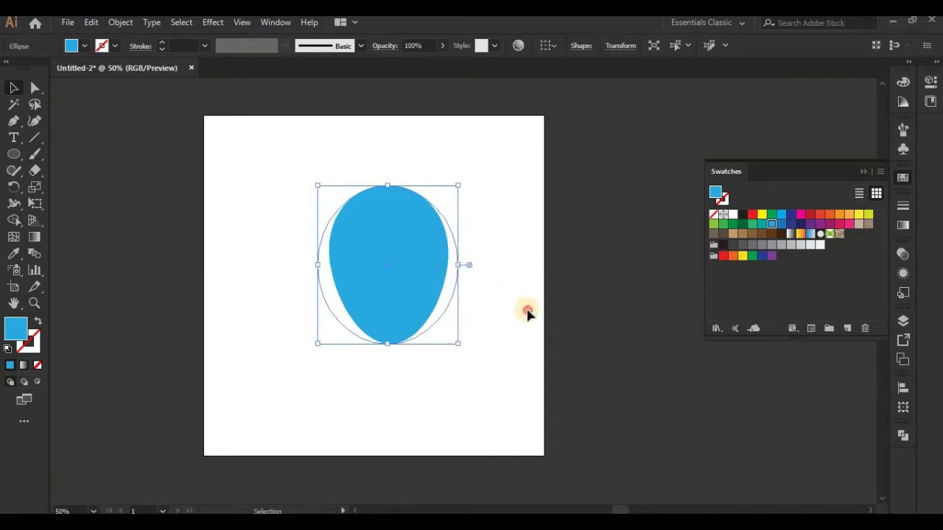
pyautogui.click(528, 313)
pyautogui.click(413, 284)
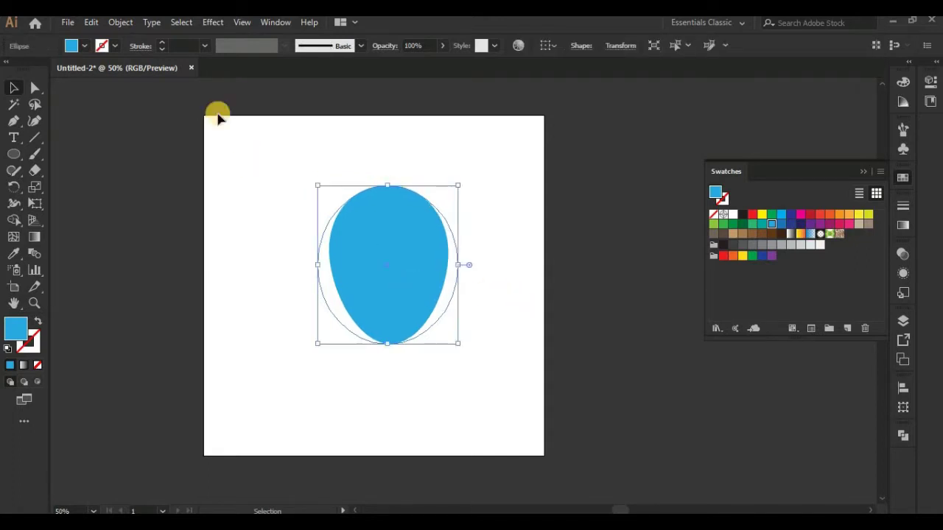
# Expand the balloon's Free Distort appearance into a plain path.
pyautogui.click(120, 22)
pyautogui.click(199, 181)
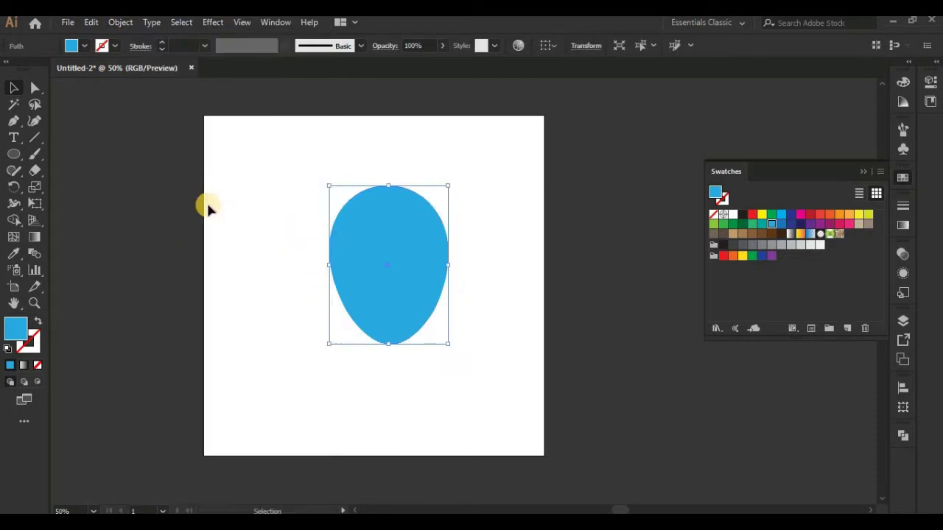
pyautogui.click(229, 283)
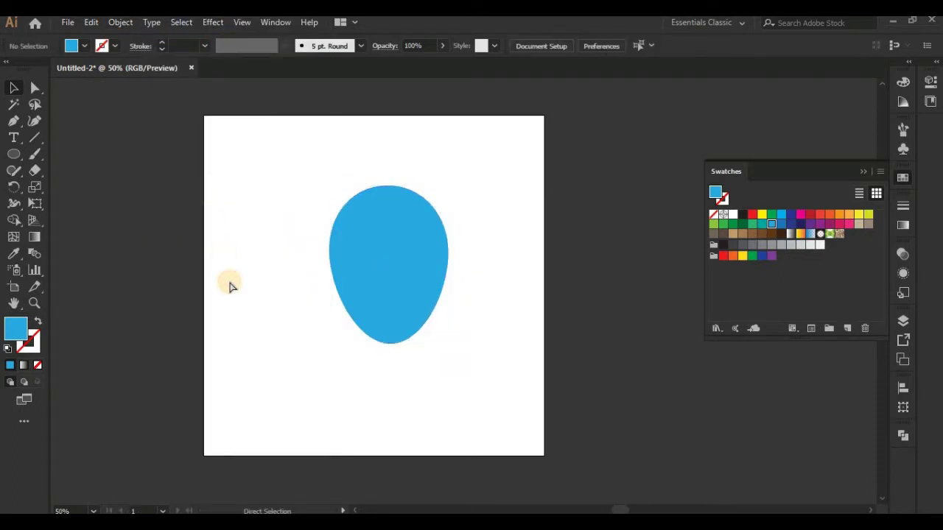
# Zoom to 150% and set up a gradient mesh on the balloon with 5 rows.
pyautogui.hotkey('ctrl', '=')
pyautogui.hotkey('ctrl', '=')
pyautogui.hotkey('ctrl', '=')
pyautogui.moveTo(229, 281)
pyautogui.mouseDown()
pyautogui.moveTo(412, 402)
pyautogui.moveTo(378, 322)
pyautogui.mouseUp()
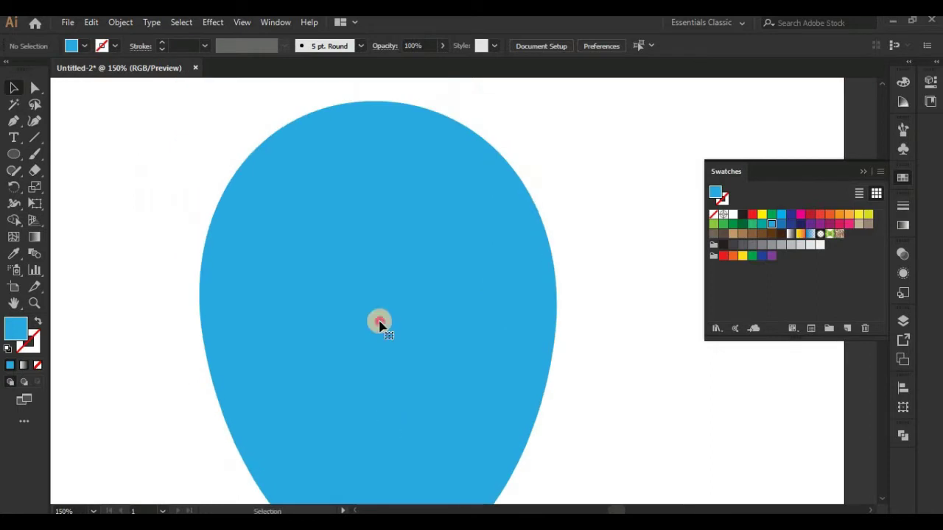
pyautogui.click(379, 322)
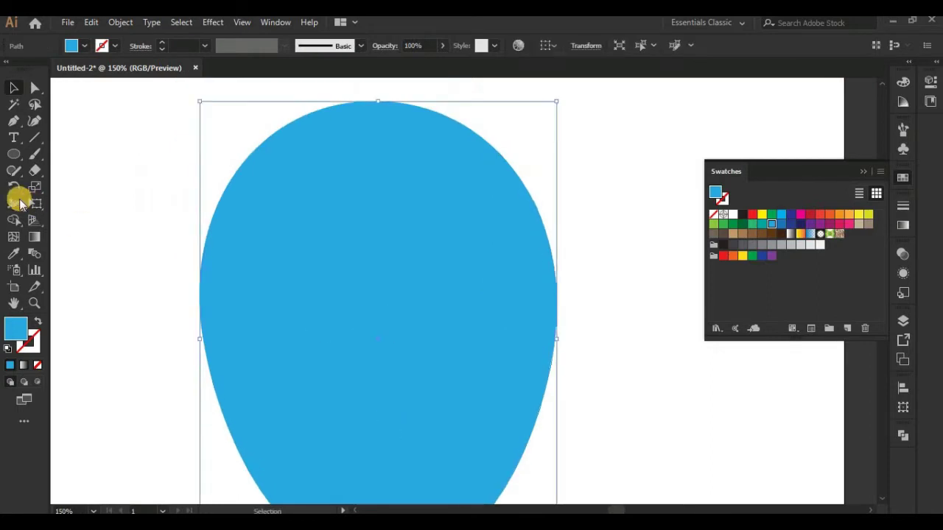
pyautogui.click(121, 23)
pyautogui.click(243, 227)
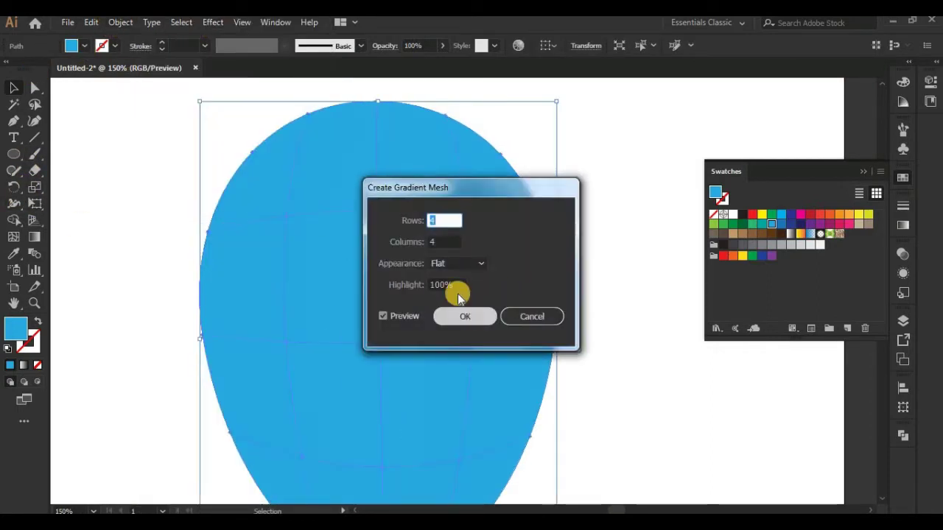
pyautogui.click(405, 243)
pyautogui.write('5')
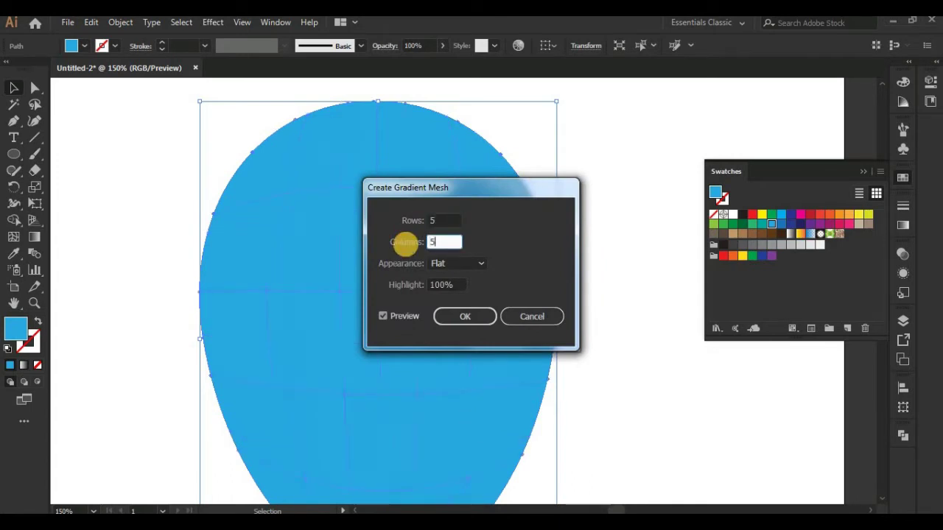
# Apply the 5x5 mesh and tint upper-left and lower-left mesh points light cyan.
pyautogui.click(465, 316)
pyautogui.click(34, 87)
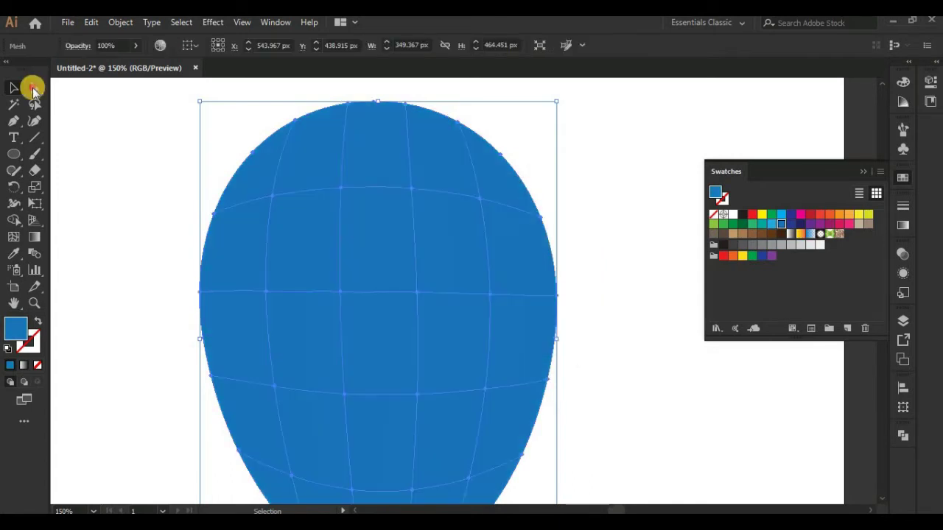
pyautogui.click(370, 200)
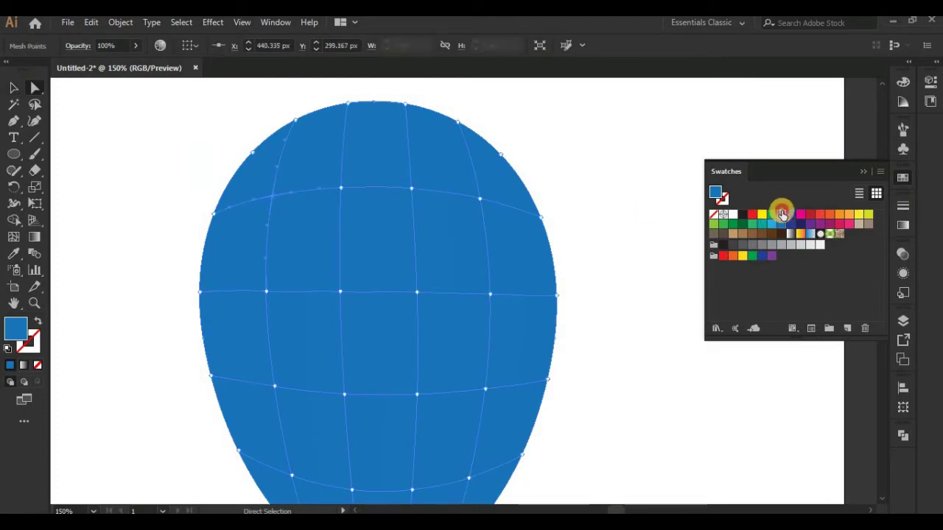
pyautogui.click(782, 213)
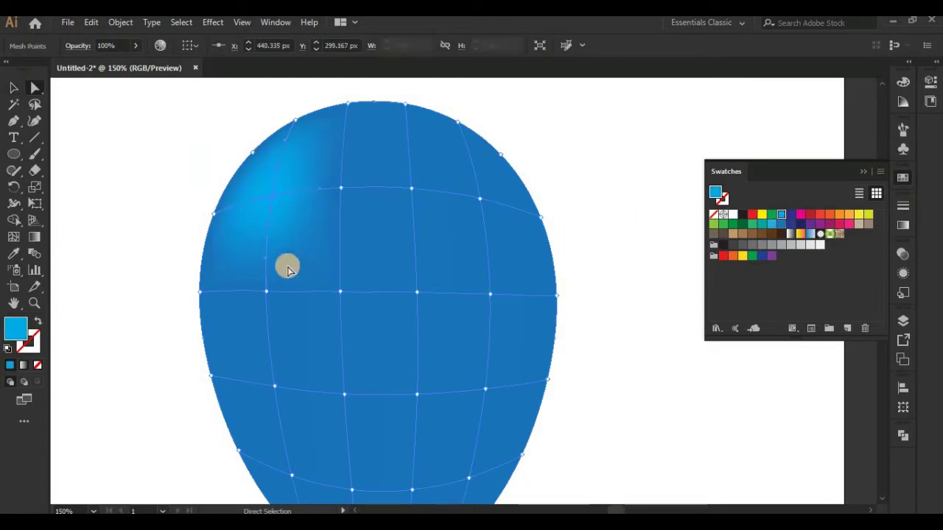
pyautogui.click(771, 224)
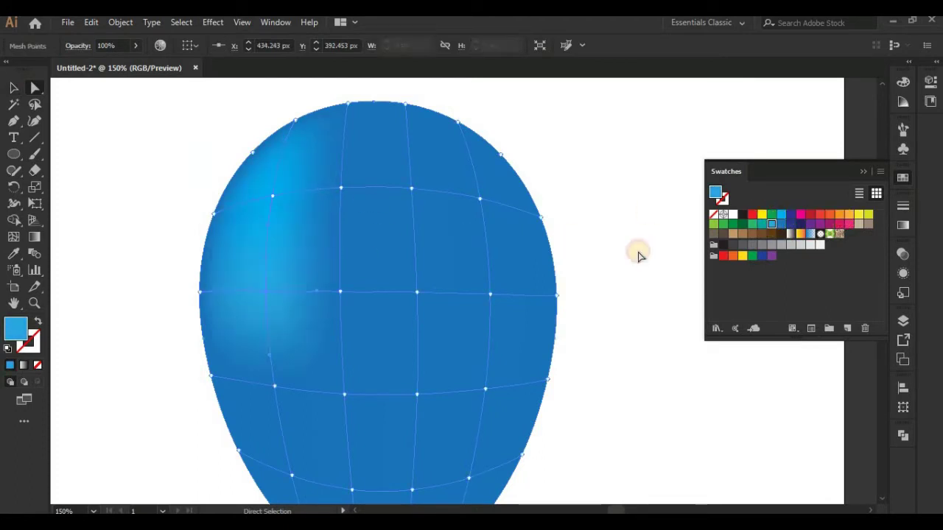
pyautogui.click(274, 386)
pyautogui.click(771, 225)
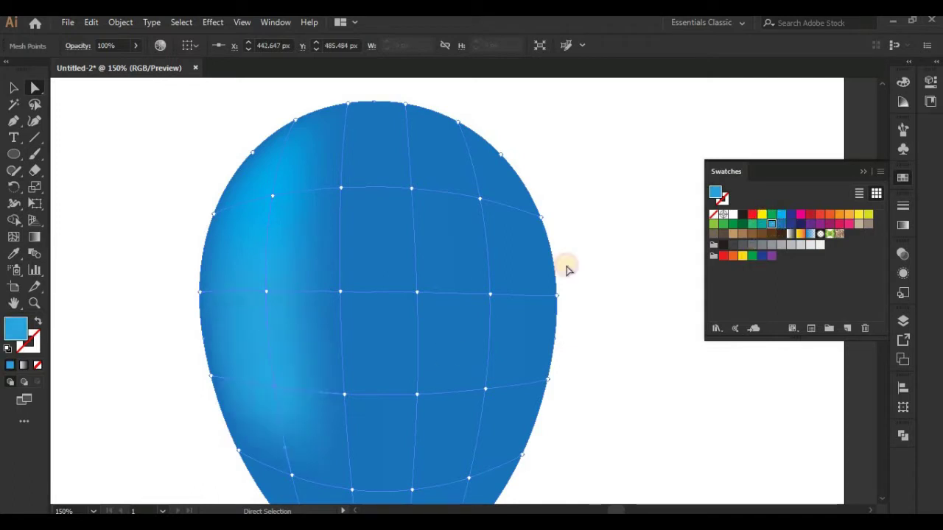
# Tint a further lower-left mesh point light blue to extend the highlight.
pyautogui.scroll(-1, 581, 360)
pyautogui.click(598, 384)
pyautogui.scroll(-3, 596, 383)
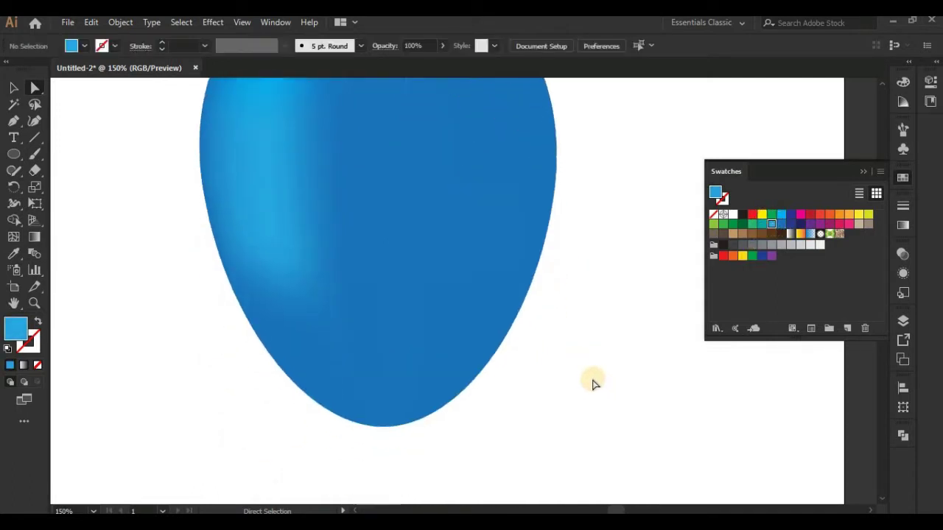
pyautogui.scroll(2, 575, 371)
pyautogui.scroll(2, 545, 360)
pyautogui.click(363, 200)
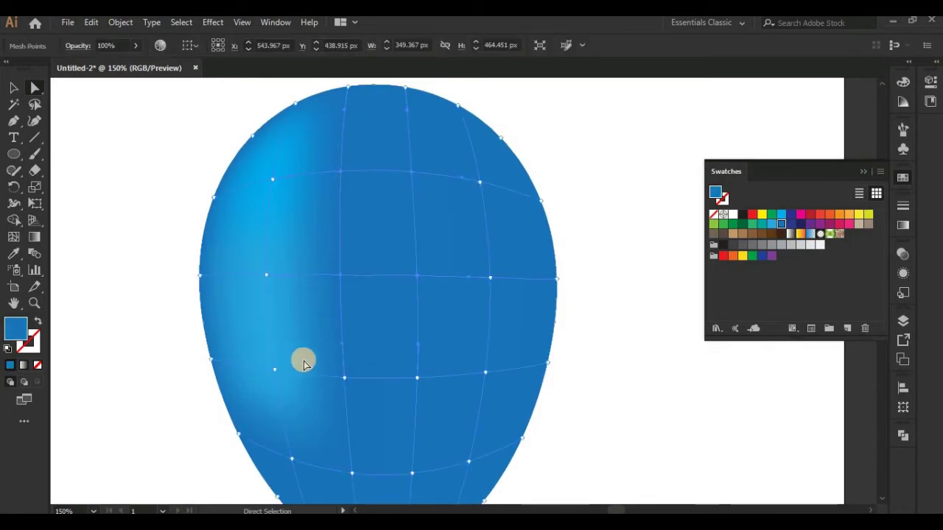
pyautogui.scroll(-2, 298, 383)
pyautogui.click(292, 408)
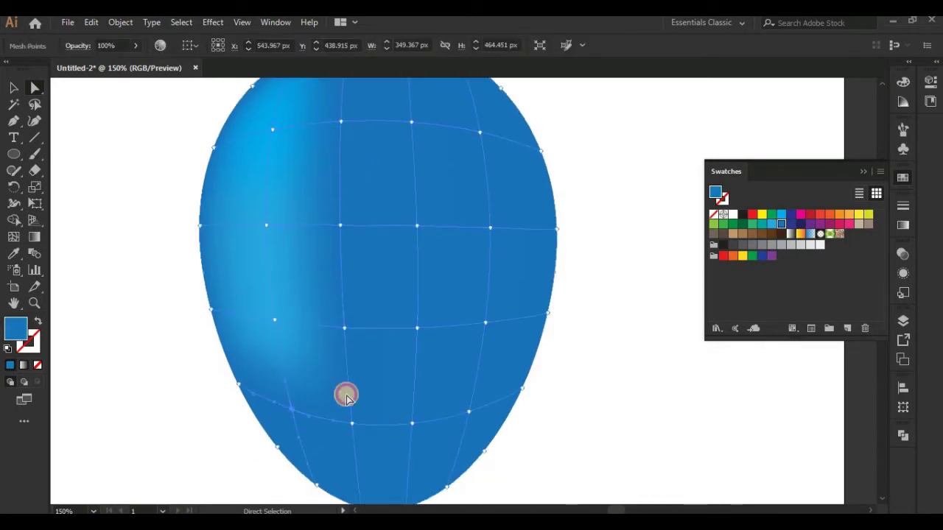
pyautogui.click(770, 224)
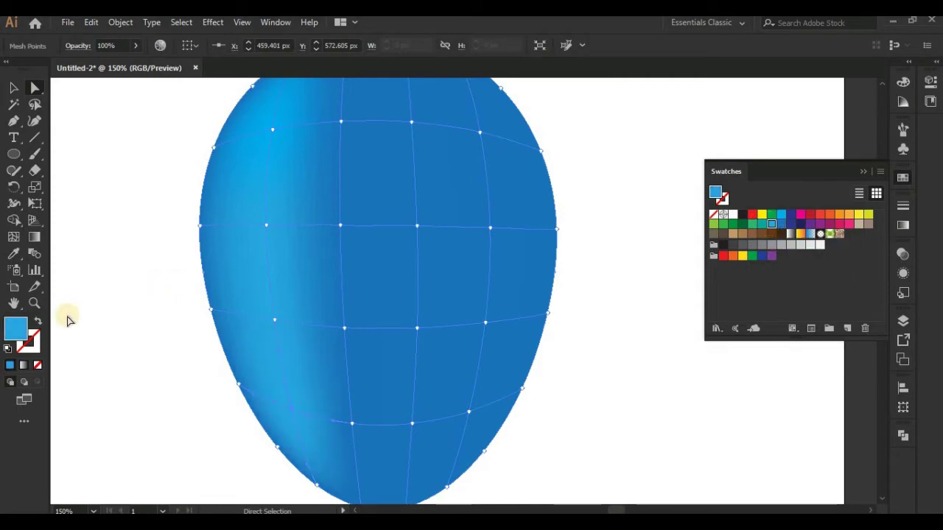
# Refine the highlight point's colour to a lighter cyan in the Color Picker.
pyautogui.doubleClick(21, 331)
pyautogui.click(651, 212)
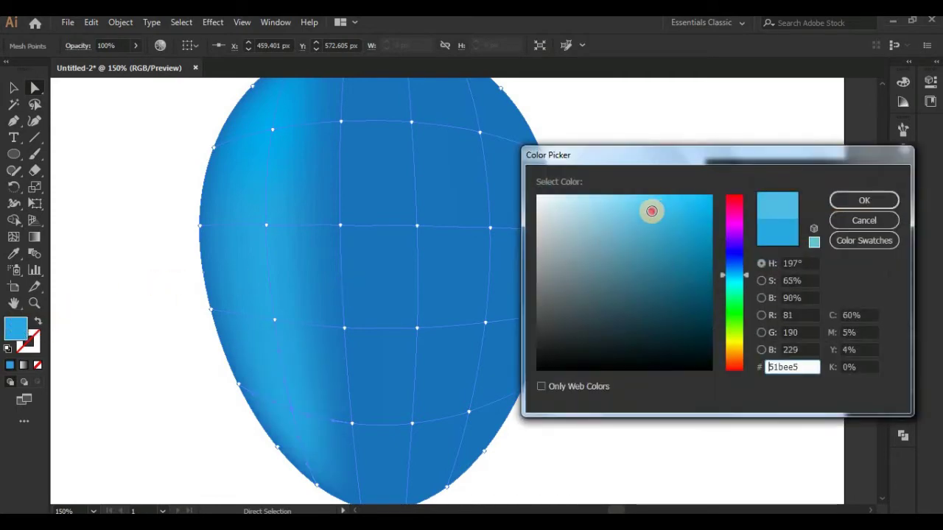
pyautogui.click(833, 200)
pyautogui.click(526, 388)
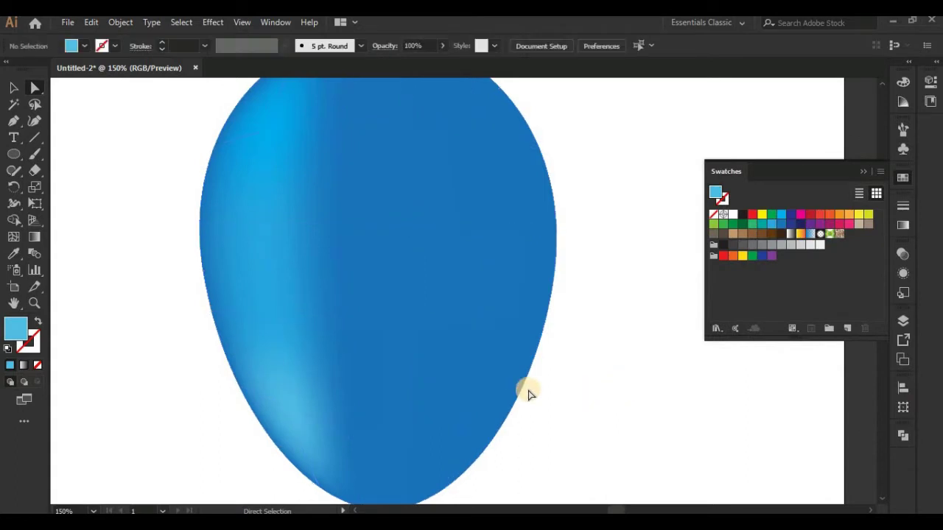
pyautogui.scroll(-1, 320, 252)
pyautogui.click(271, 250)
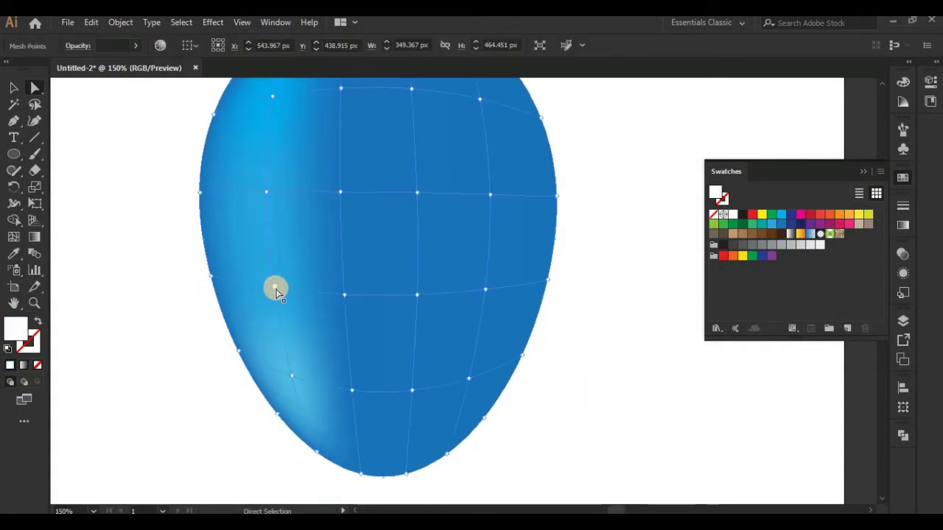
# Lighten a left-side mesh point to a paler blue via the Color Picker.
pyautogui.click(274, 288)
pyautogui.doubleClick(23, 324)
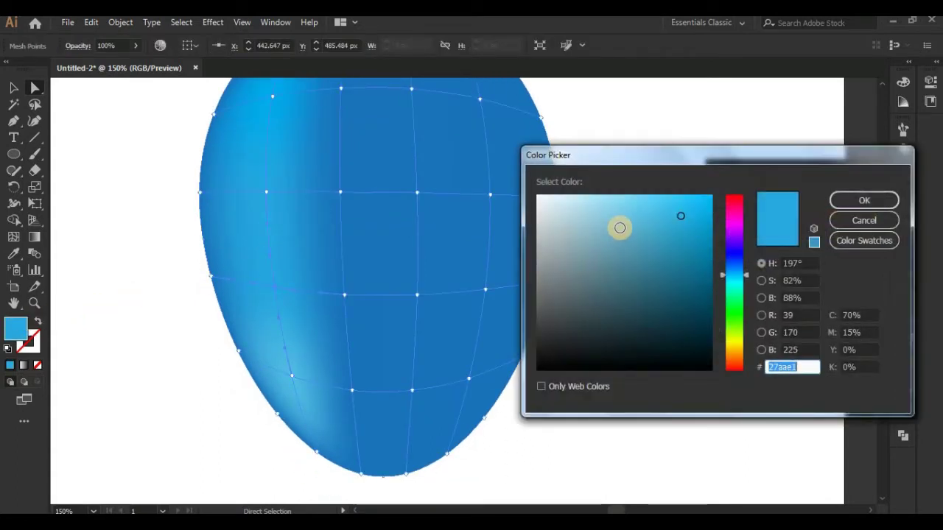
pyautogui.click(635, 215)
pyautogui.click(861, 206)
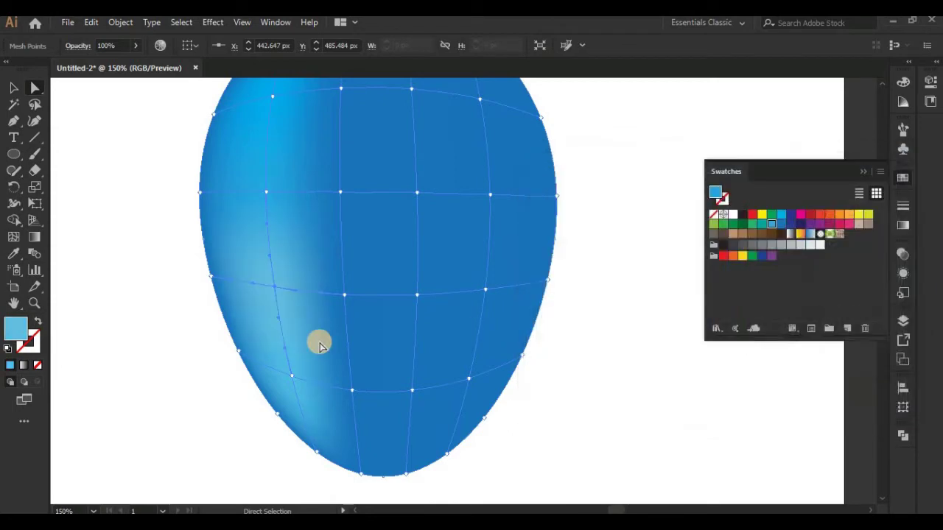
pyautogui.doubleClick(15, 327)
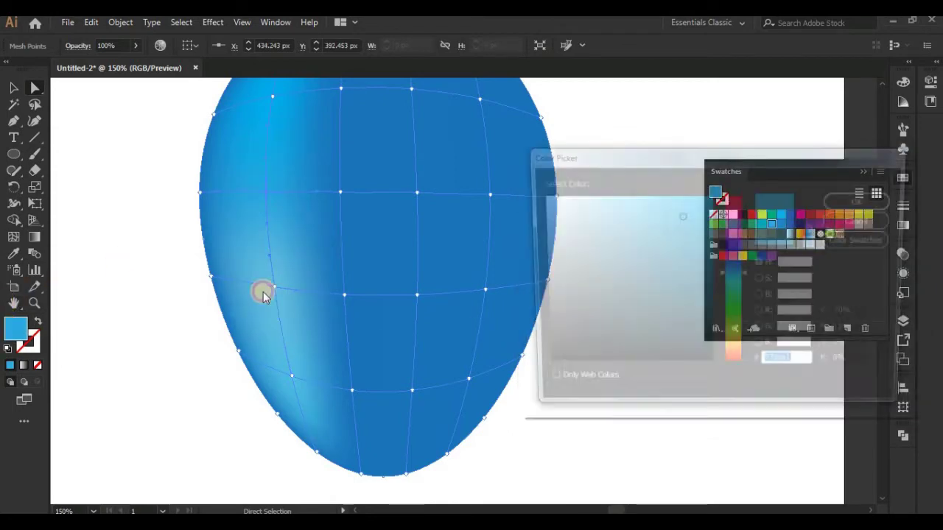
pyautogui.click(650, 207)
pyautogui.click(847, 198)
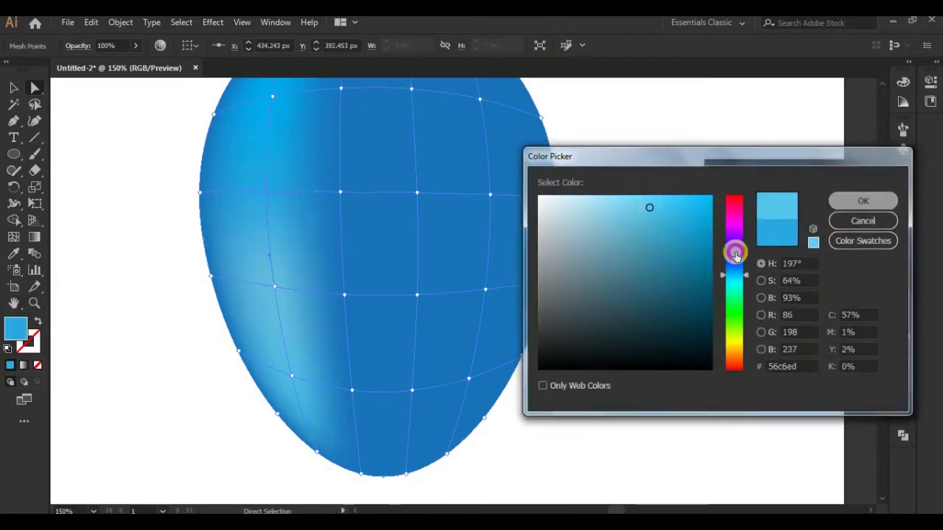
# Tint upper-right and centre mesh points with a light blue swatch.
pyautogui.click(478, 223)
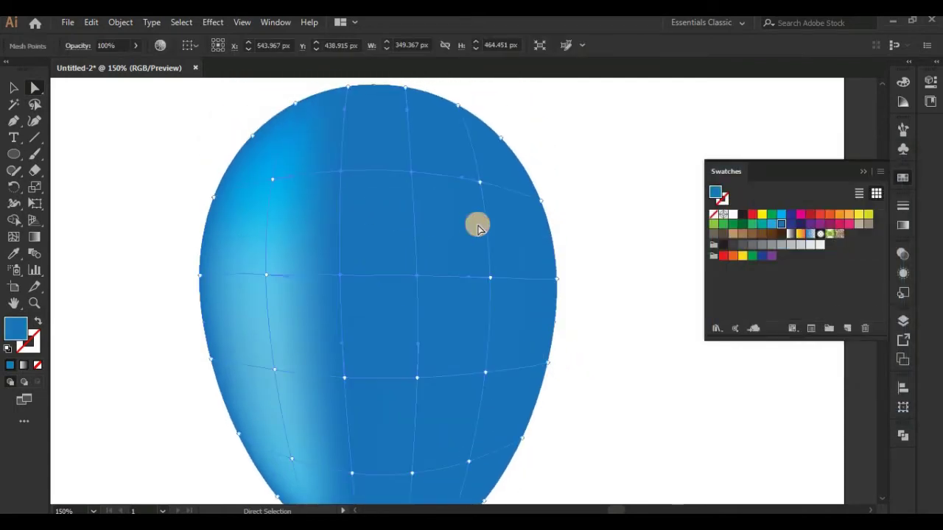
pyautogui.click(479, 182)
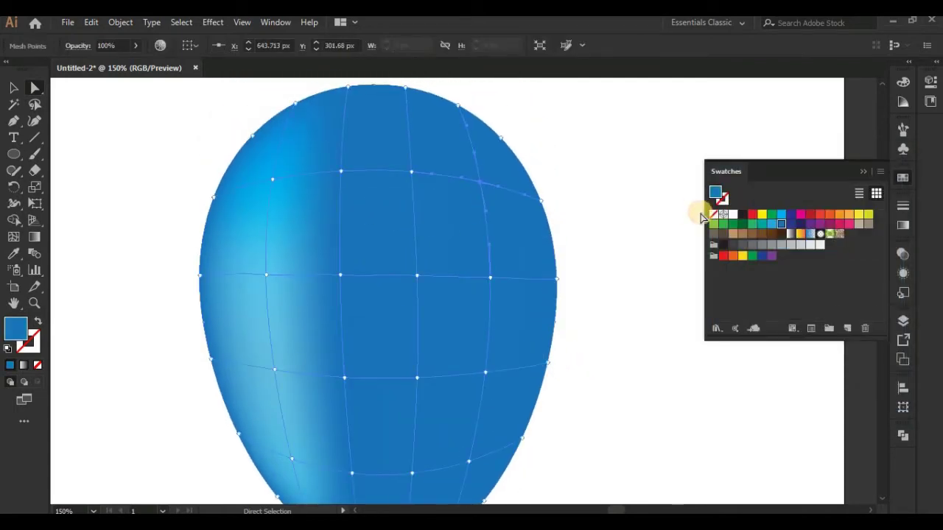
pyautogui.click(769, 226)
pyautogui.click(565, 326)
pyautogui.click(490, 284)
pyautogui.click(417, 277)
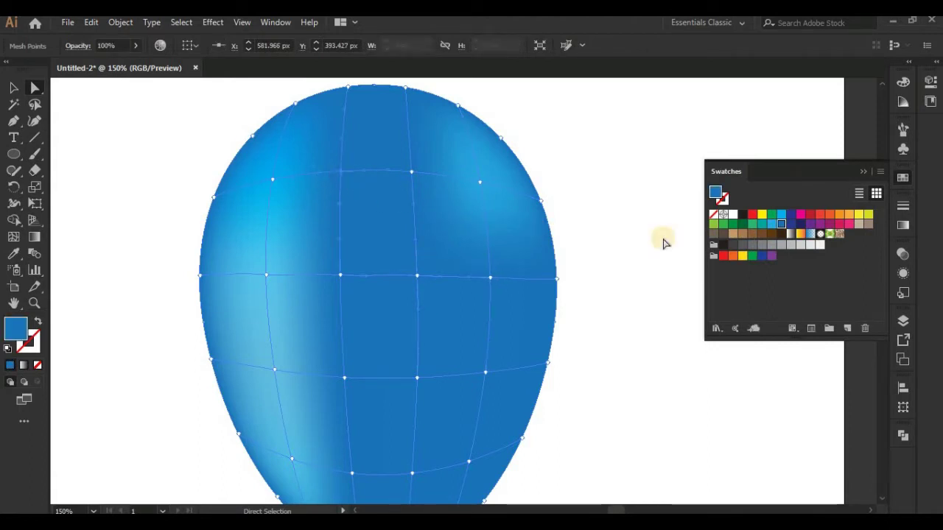
pyautogui.click(770, 225)
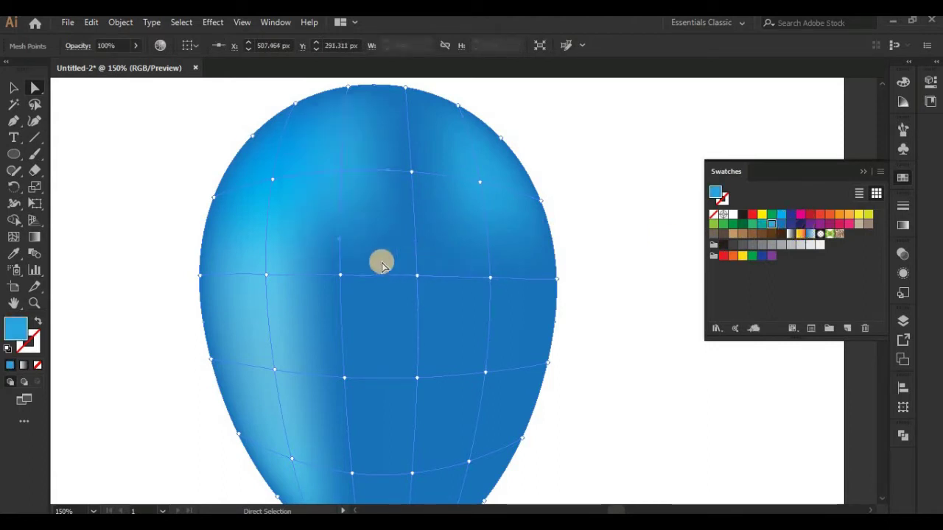
# Give the centre-left point a lighter blue swatch, then open CMYK Cyan swatch options.
pyautogui.click(340, 276)
pyautogui.click(341, 278)
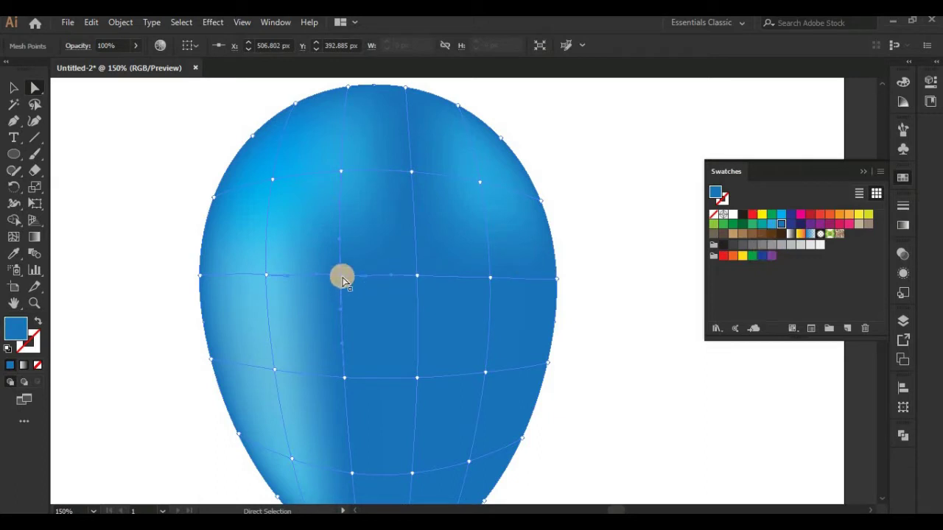
pyautogui.click(781, 218)
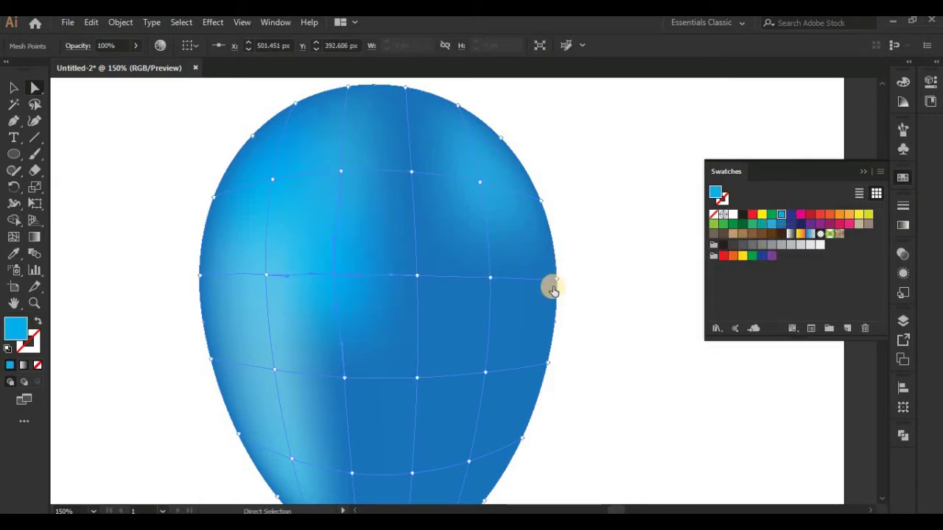
pyautogui.doubleClick(780, 214)
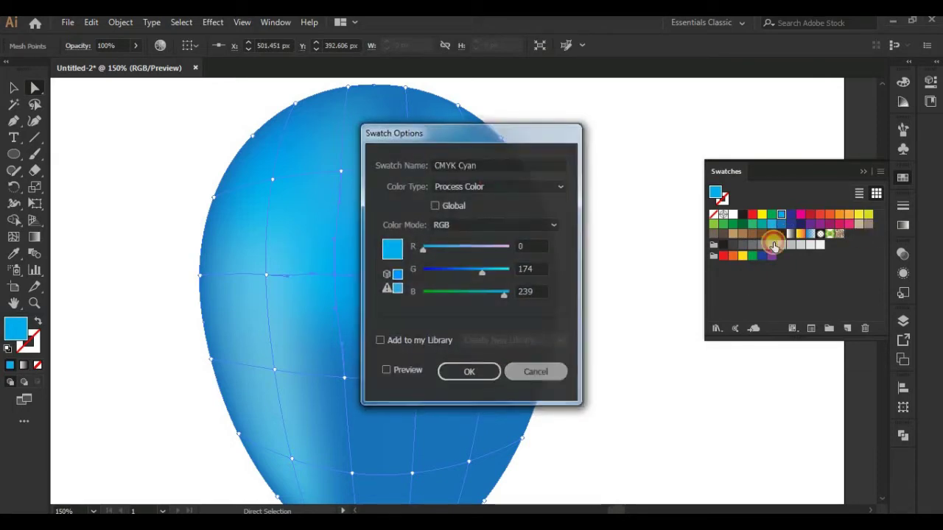
# Dismiss the swatch options and lighten an upper-left mesh point to a lighter blue.
pyautogui.press('Escape')
pyautogui.click(587, 335)
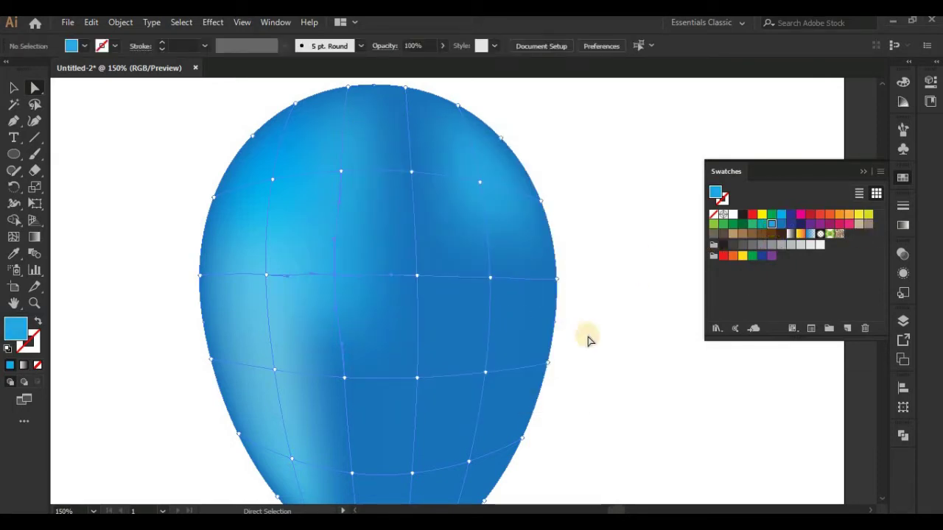
pyautogui.scroll(-3, 589, 336)
pyautogui.scroll(-2, 602, 331)
pyautogui.click(336, 155)
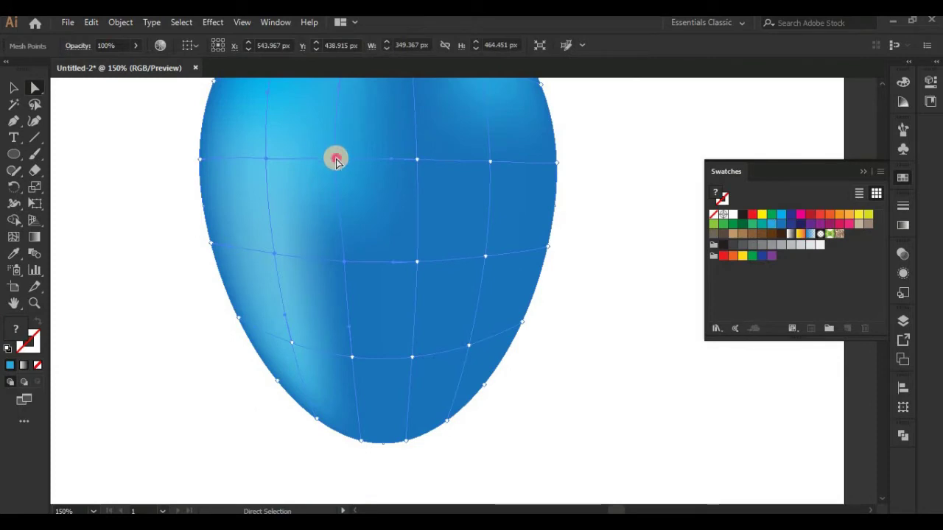
pyautogui.doubleClick(11, 322)
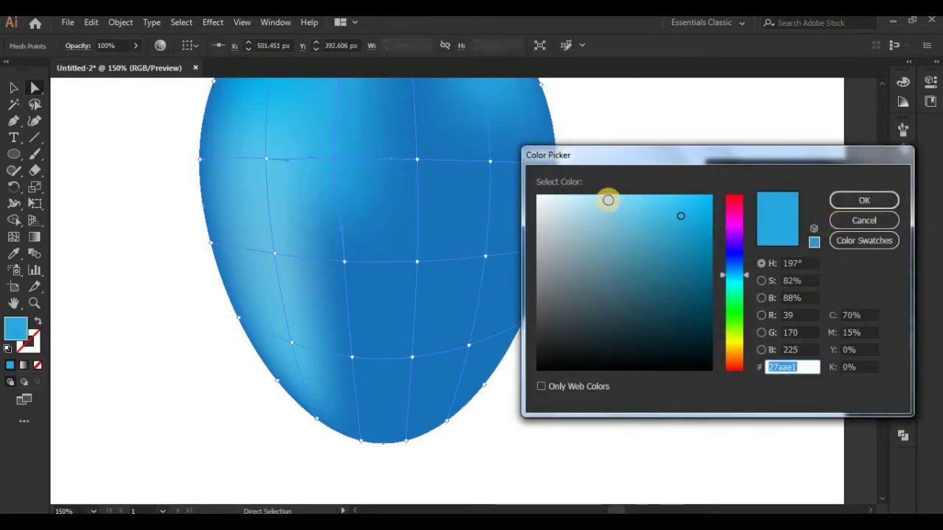
pyautogui.click(608, 200)
pyautogui.click(839, 200)
# Apply the lighter blue to another upper-left mesh point and preview the shading.
pyautogui.click(533, 380)
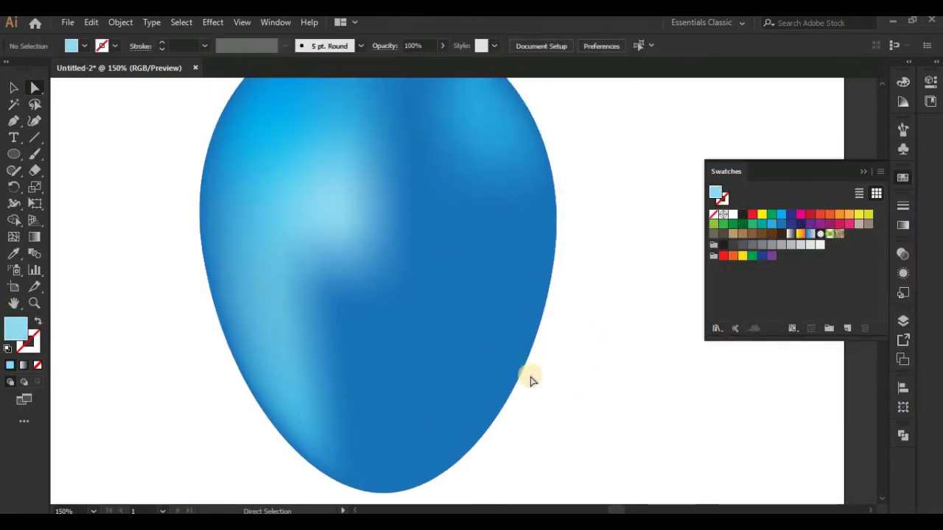
pyautogui.click(349, 269)
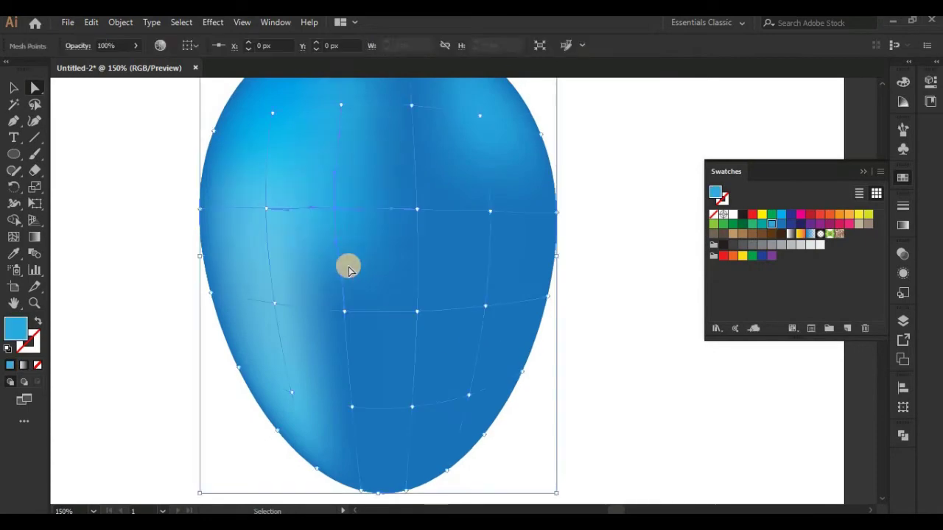
pyautogui.click(268, 209)
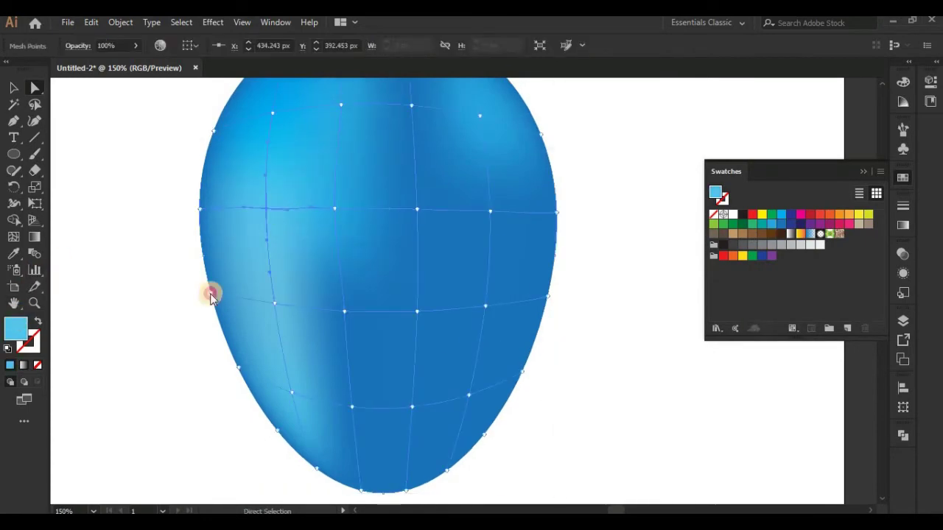
pyautogui.click(863, 199)
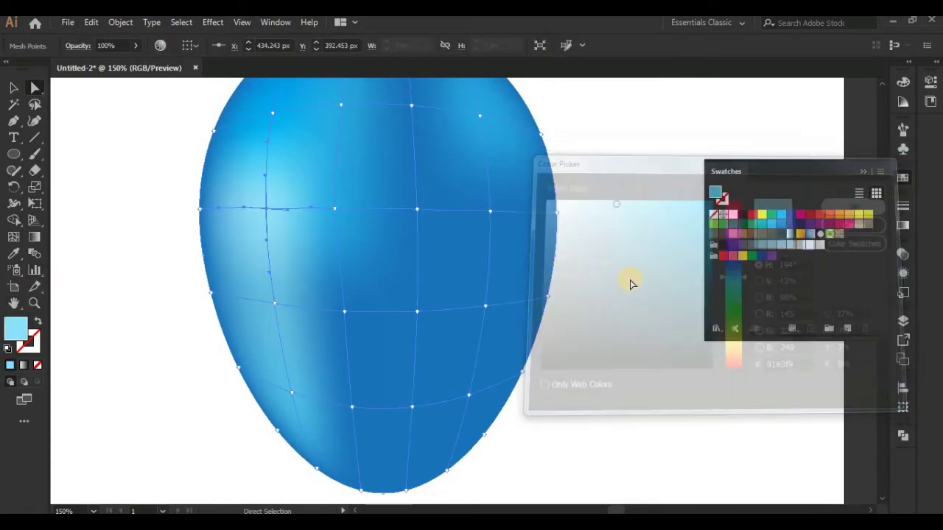
pyautogui.click(673, 316)
pyautogui.click(338, 211)
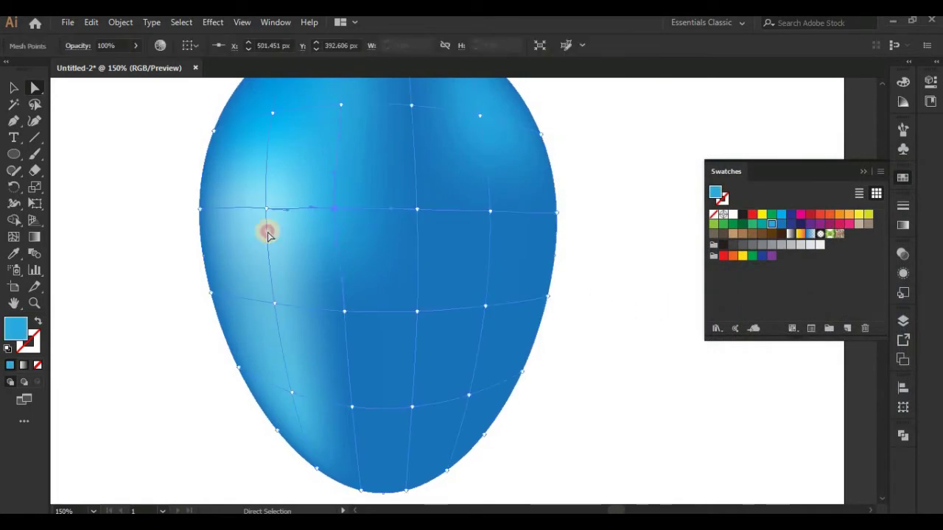
# Set a paler blue near the top of the balloon and zoom out to check.
pyautogui.doubleClick(22, 325)
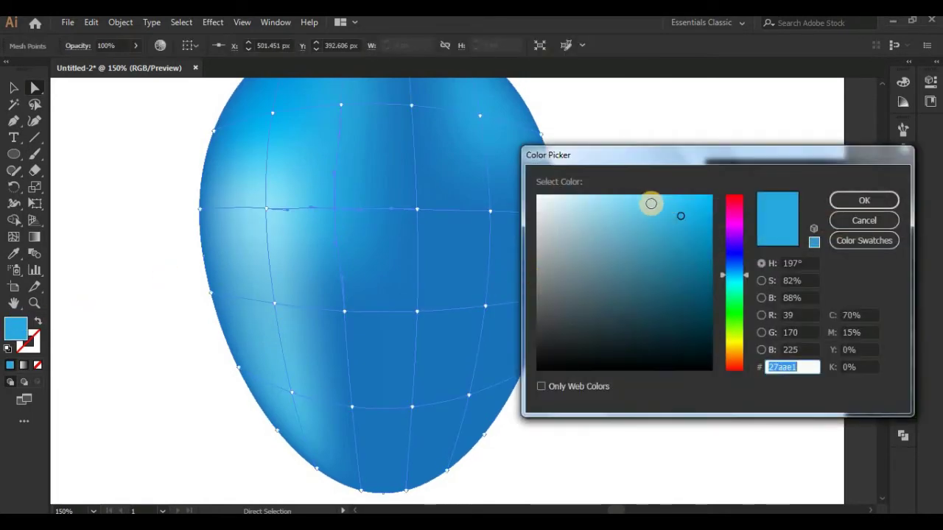
pyautogui.click(651, 203)
pyautogui.press('Return')
pyautogui.click(594, 352)
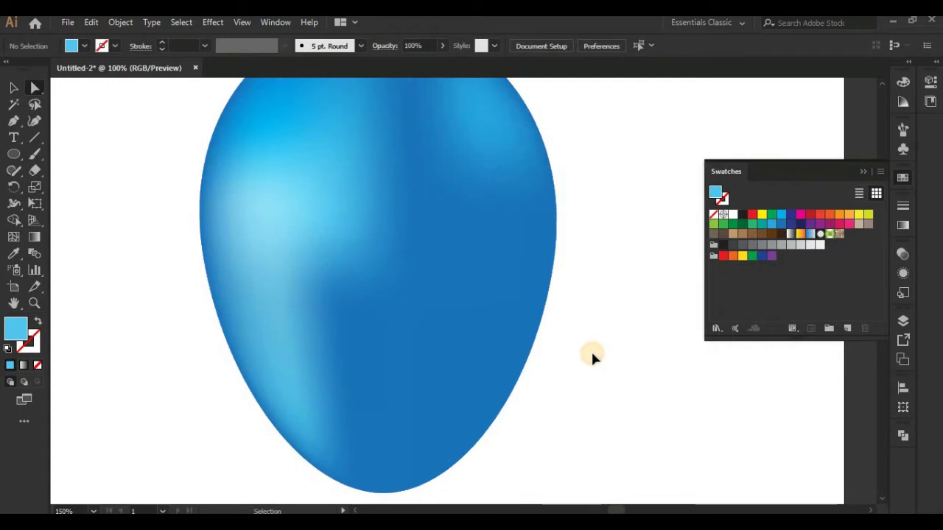
pyautogui.hotkey('ctrl', '-')
pyautogui.hotkey('ctrl', '-')
pyautogui.hotkey('ctrl', '-')
# Tint a lower balloon mesh point with a blue swatch and preview it.
pyautogui.click(423, 298)
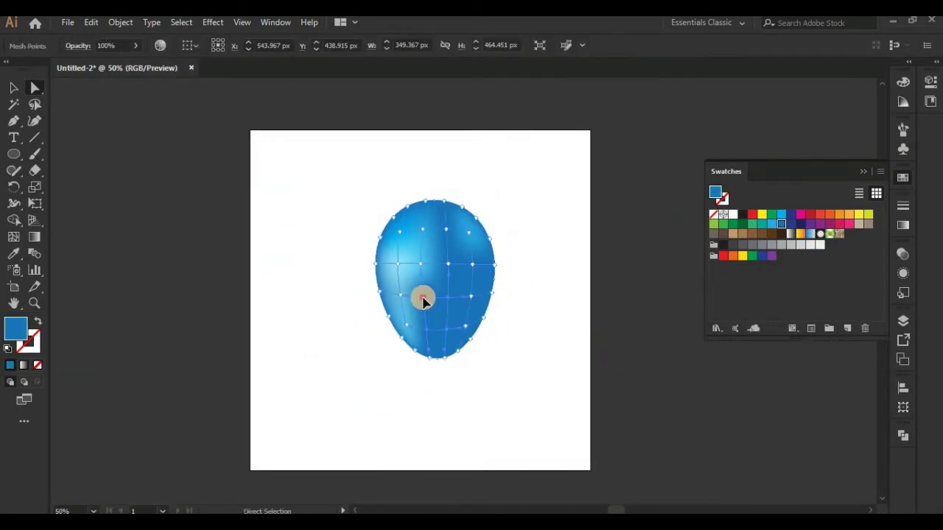
pyautogui.click(775, 225)
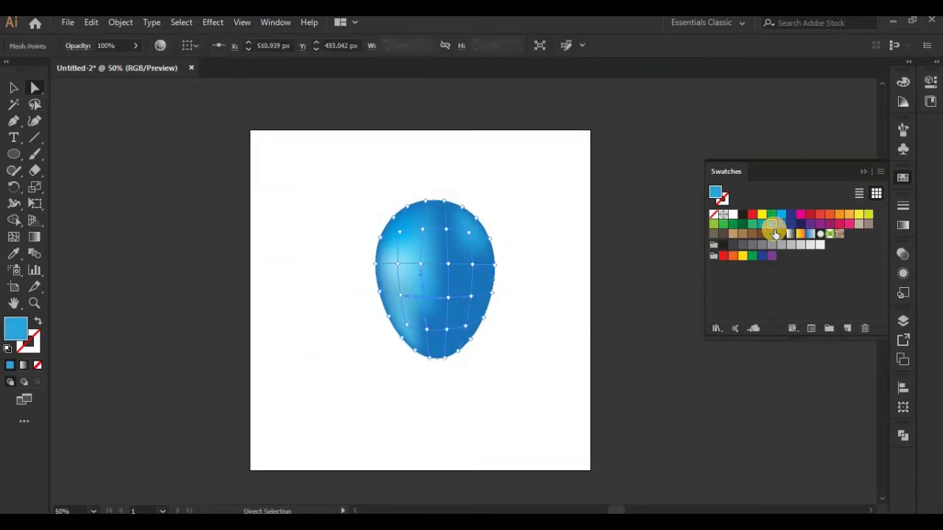
pyautogui.click(548, 361)
pyautogui.click(434, 332)
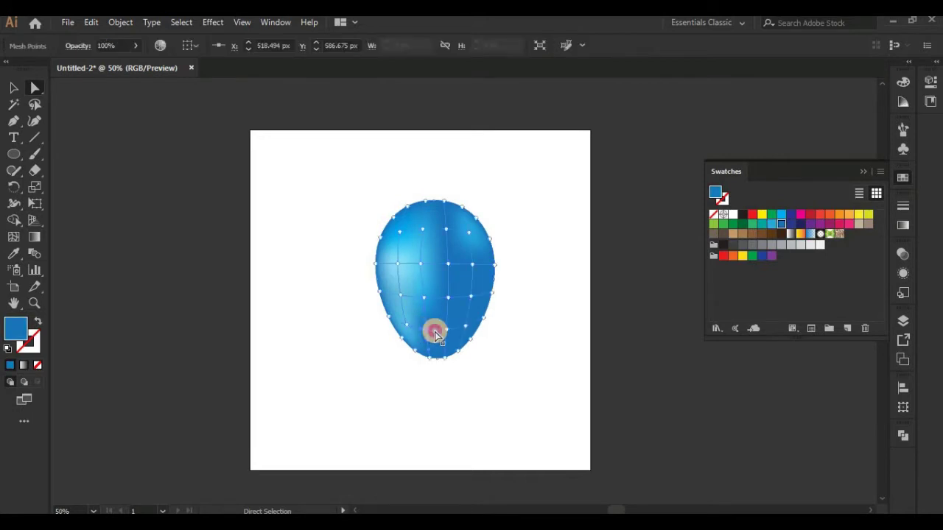
pyautogui.click(518, 356)
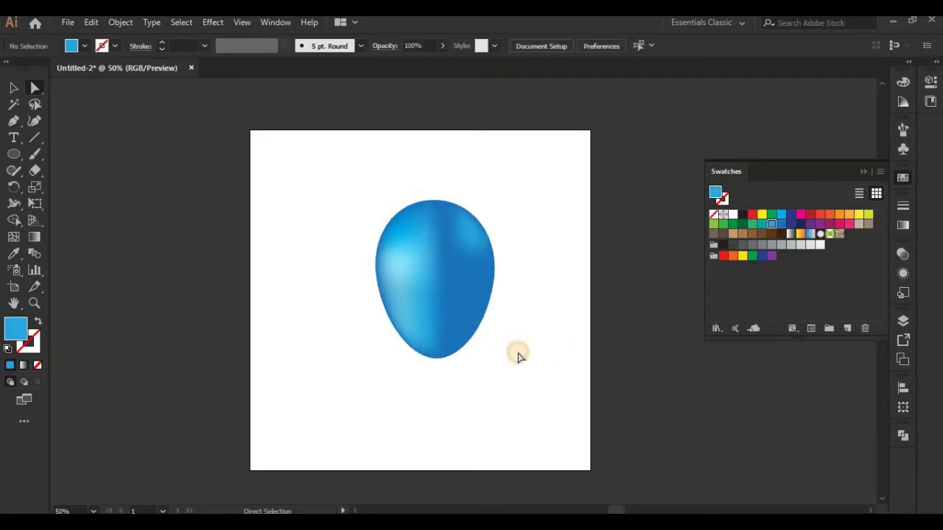
pyautogui.click(409, 232)
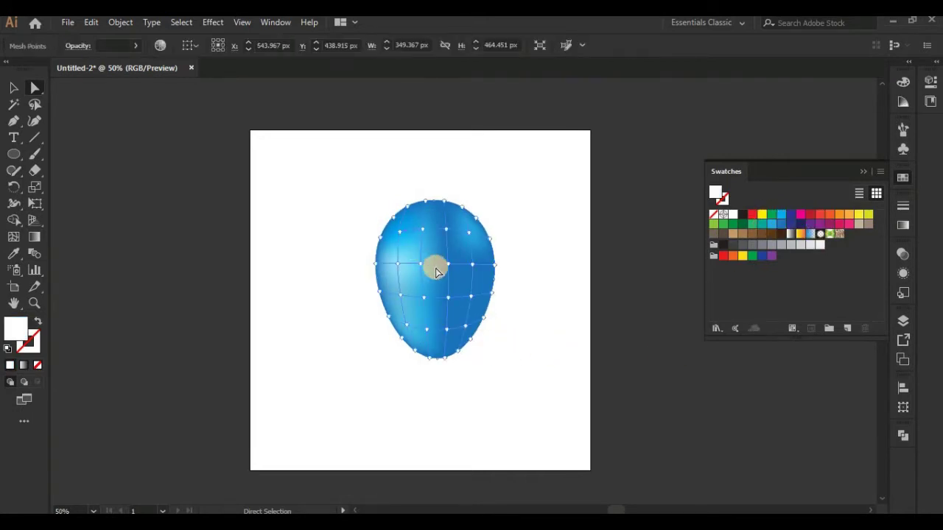
# Reshape a mesh line on the lower balloon by dragging a lower mesh point down.
pyautogui.click(424, 301)
pyautogui.moveTo(419, 303); pyautogui.dragTo(425, 327)
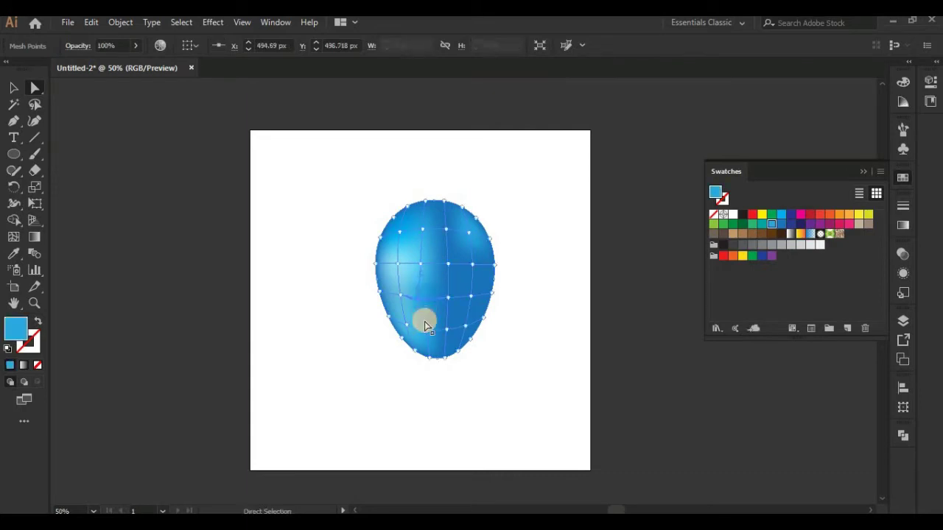
pyautogui.click(425, 254)
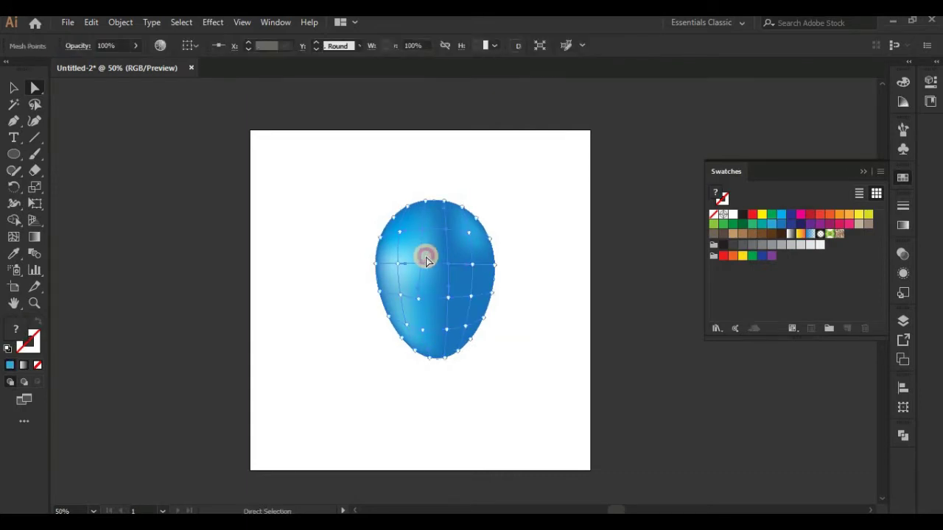
pyautogui.click(420, 226)
pyautogui.click(509, 337)
# Colour a central mesh point with a deeper blue swatch.
pyautogui.scroll(-1, 511, 343)
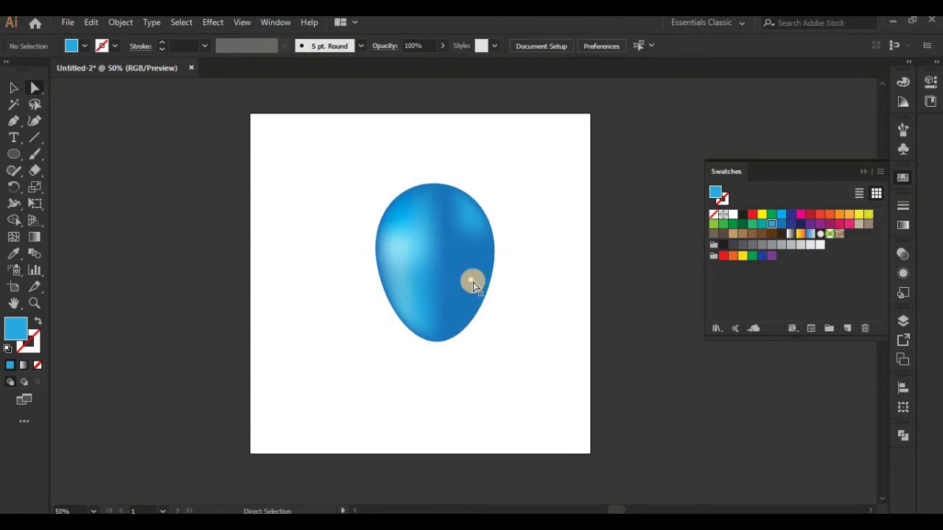
pyautogui.click(473, 282)
pyautogui.click(482, 276)
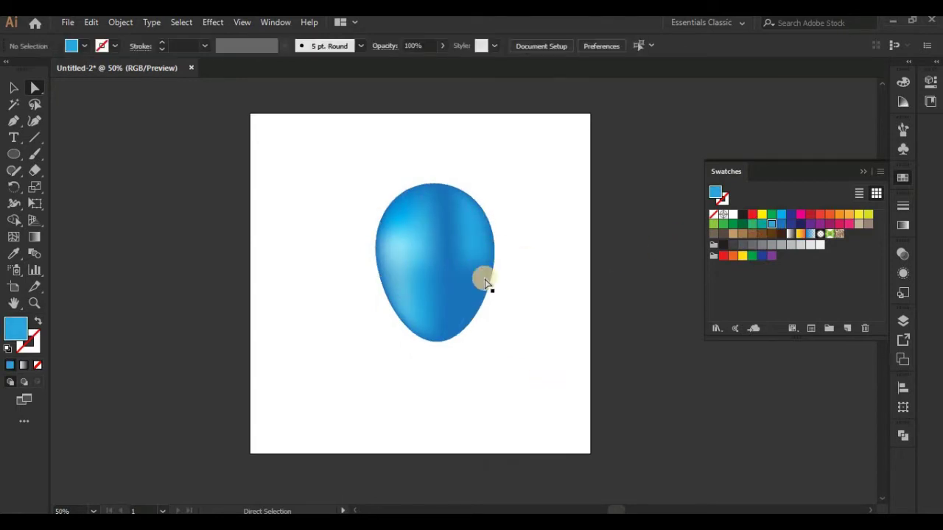
pyautogui.click(451, 250)
pyautogui.click(791, 222)
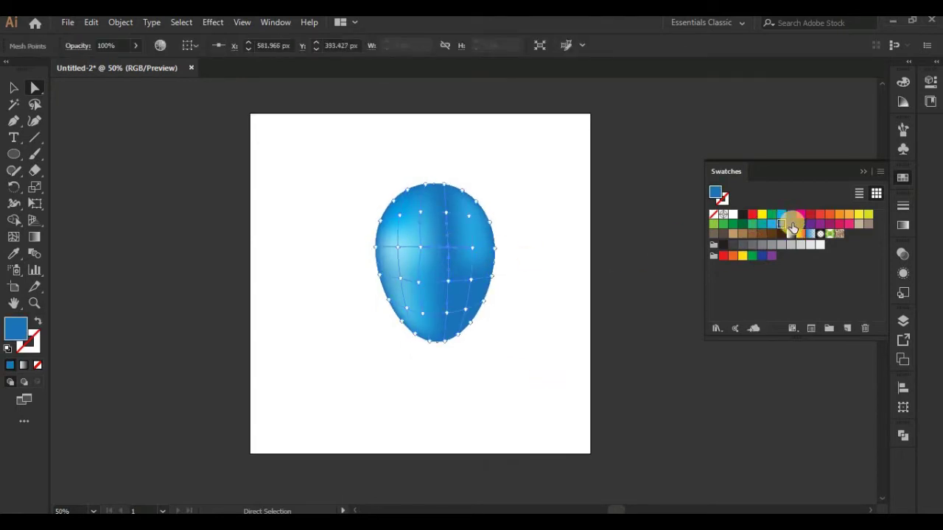
# Shade a lower mesh point darker blue in the Color Picker, then zoom in on the bottom point.
pyautogui.click(595, 316)
pyautogui.click(446, 318)
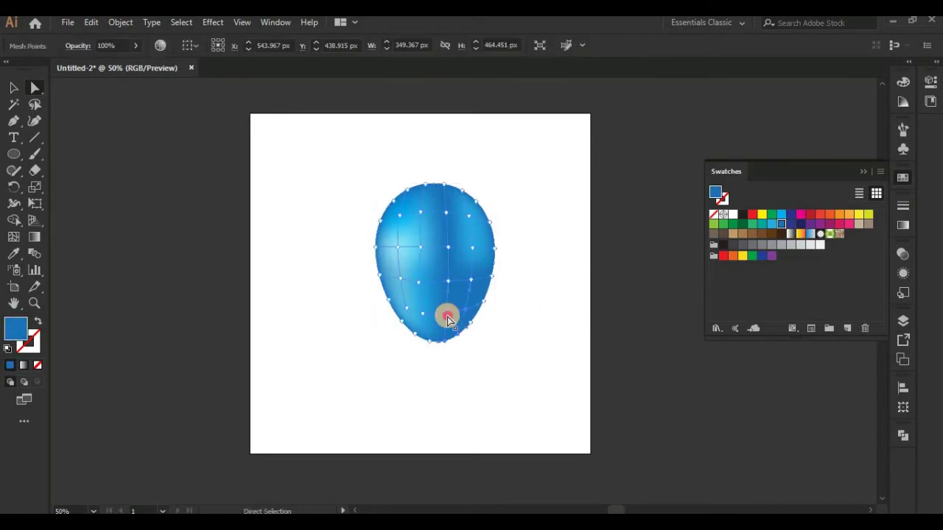
pyautogui.doubleClick(14, 326)
pyautogui.moveTo(690, 274); pyautogui.dragTo(704, 276)
pyautogui.click(863, 200)
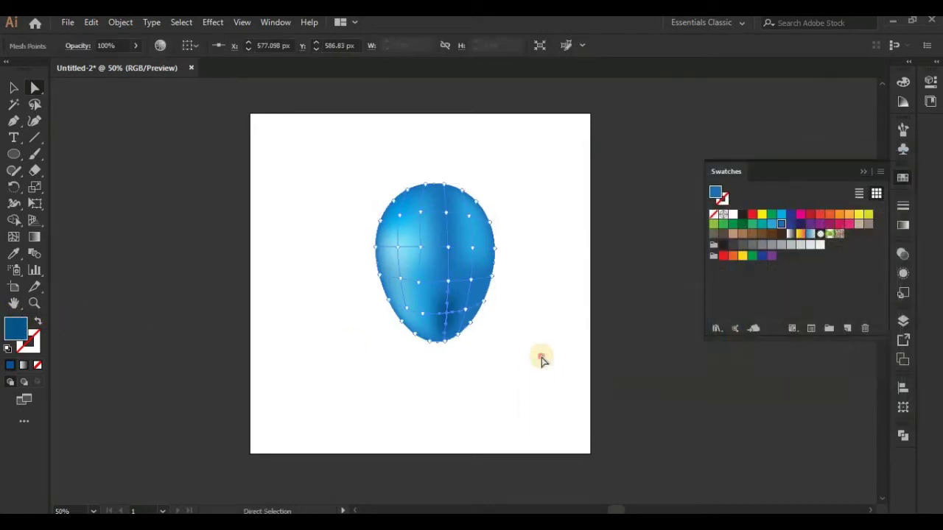
pyautogui.click(541, 359)
pyautogui.hotkey('ctrl', '1')
pyautogui.click(421, 351)
pyautogui.click(398, 392)
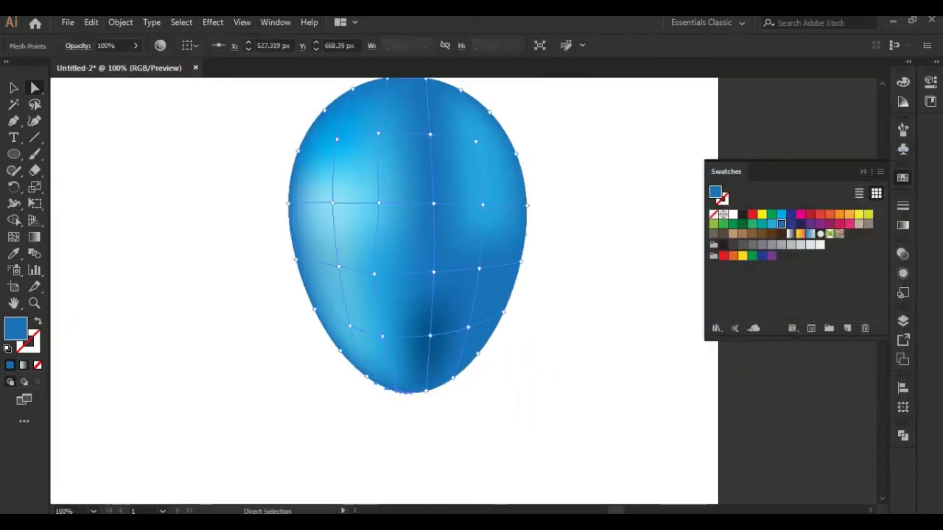
# Give two balloon mesh points deeper blue fills such as #0061a3 in the Color Picker.
pyautogui.doubleClick(15, 326)
pyautogui.click(705, 280)
pyautogui.click(871, 200)
pyautogui.click(408, 389)
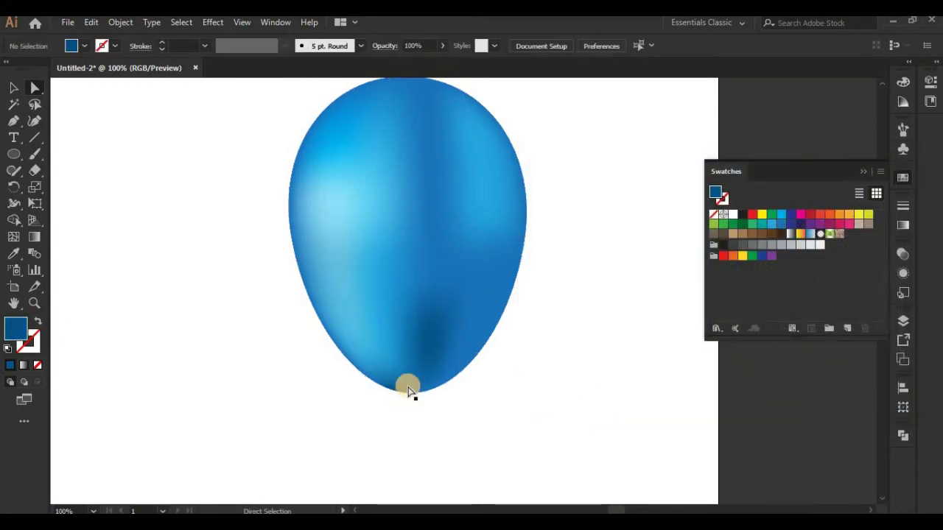
pyautogui.doubleClick(15, 327)
pyautogui.click(723, 250)
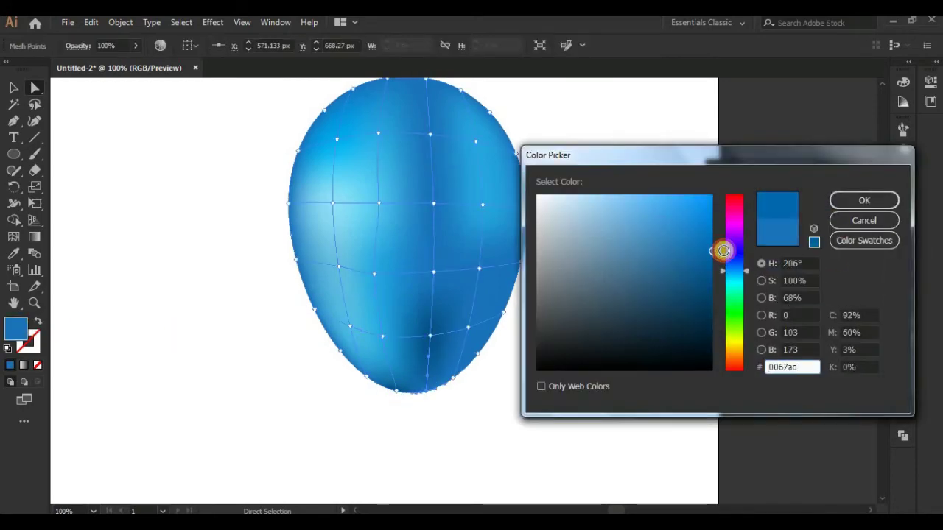
pyautogui.click(863, 200)
pyautogui.click(577, 376)
# Recolour another mesh point blue and drag a left mesh point upward to reshape the shading.
pyautogui.click(435, 331)
pyautogui.click(432, 272)
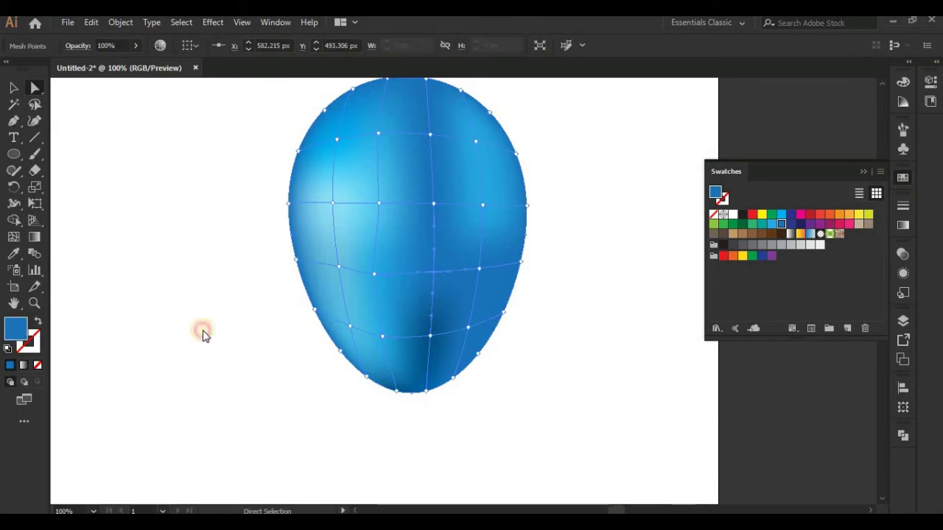
pyautogui.doubleClick(14, 326)
pyautogui.click(726, 206)
pyautogui.click(866, 199)
pyautogui.click(545, 387)
pyautogui.click(378, 274)
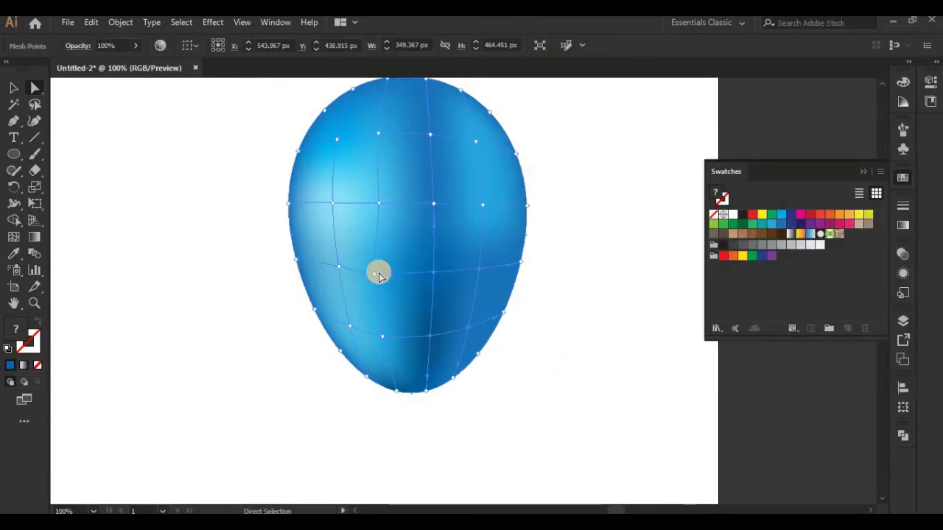
pyautogui.click(486, 292)
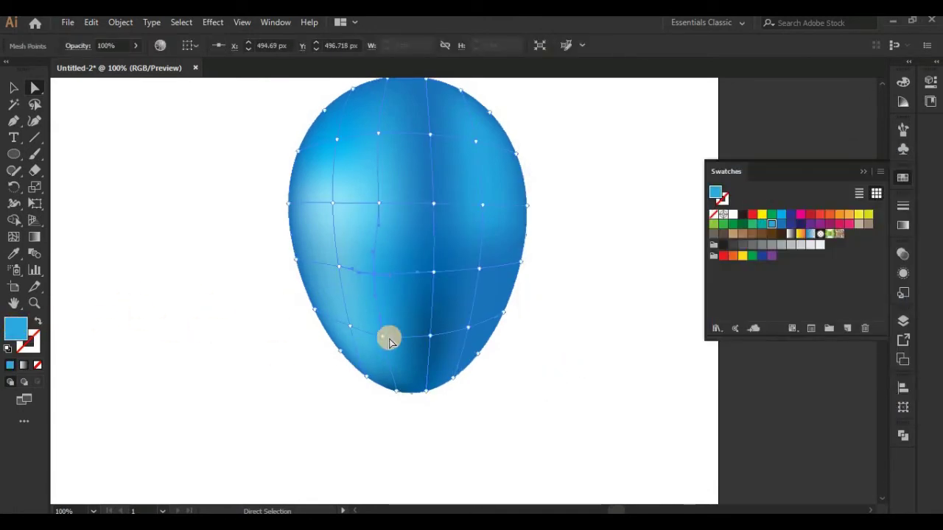
pyautogui.moveTo(381, 339); pyautogui.dragTo(372, 257)
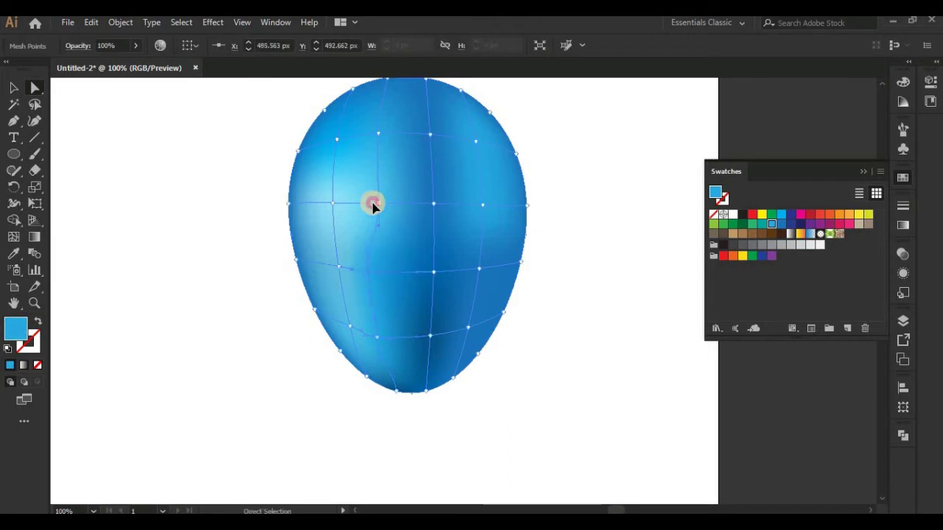
pyautogui.moveTo(353, 190); pyautogui.dragTo(372, 186)
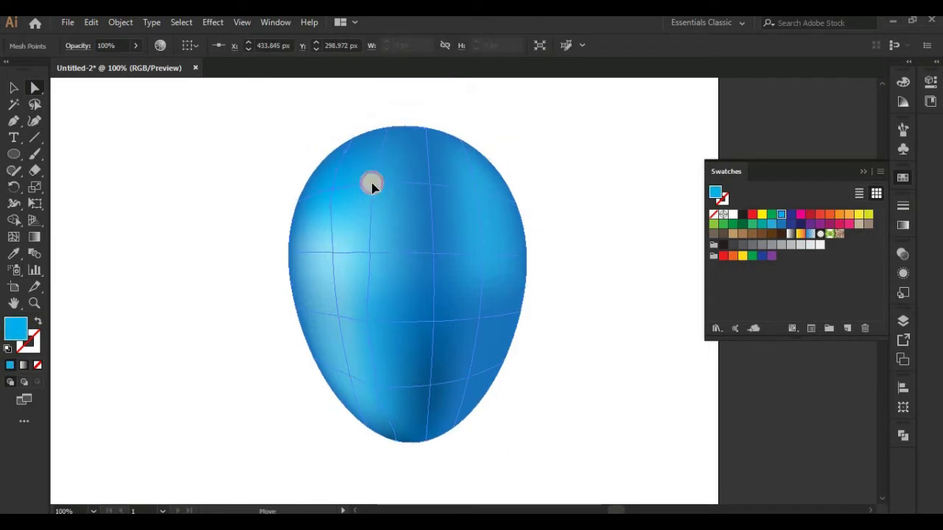
# Give a right-side mesh point a lighter blue highlight and a lower point a deeper blue shadow.
pyautogui.click(437, 253)
pyautogui.click(487, 255)
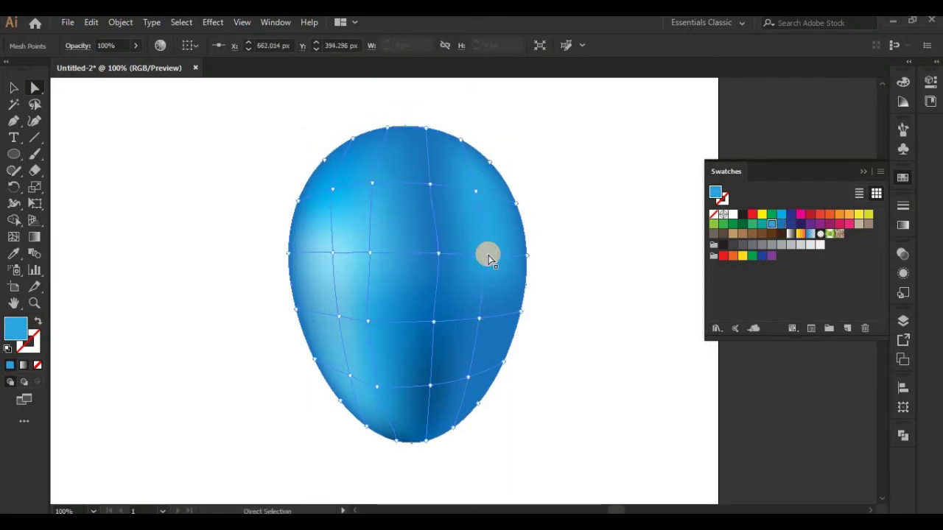
pyautogui.doubleClick(16, 327)
pyautogui.click(650, 204)
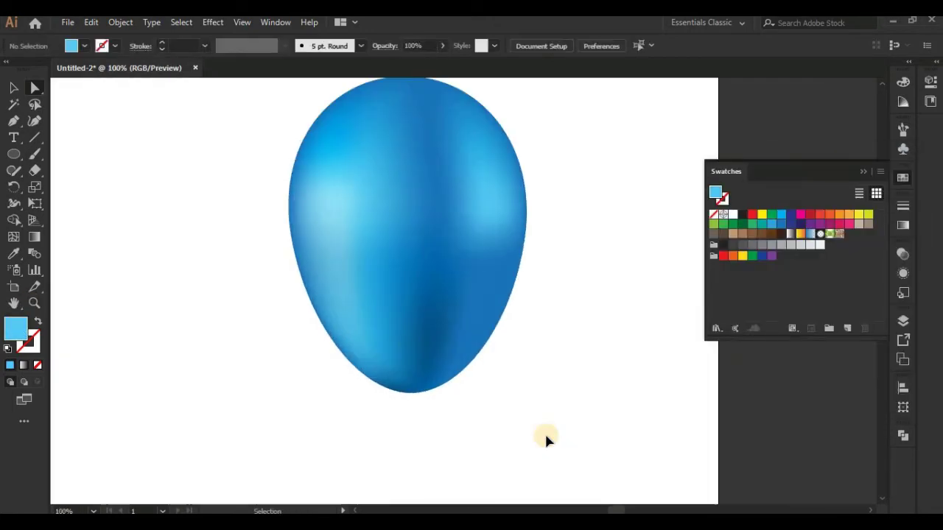
pyautogui.click(471, 326)
pyautogui.doubleClick(16, 328)
pyautogui.click(714, 261)
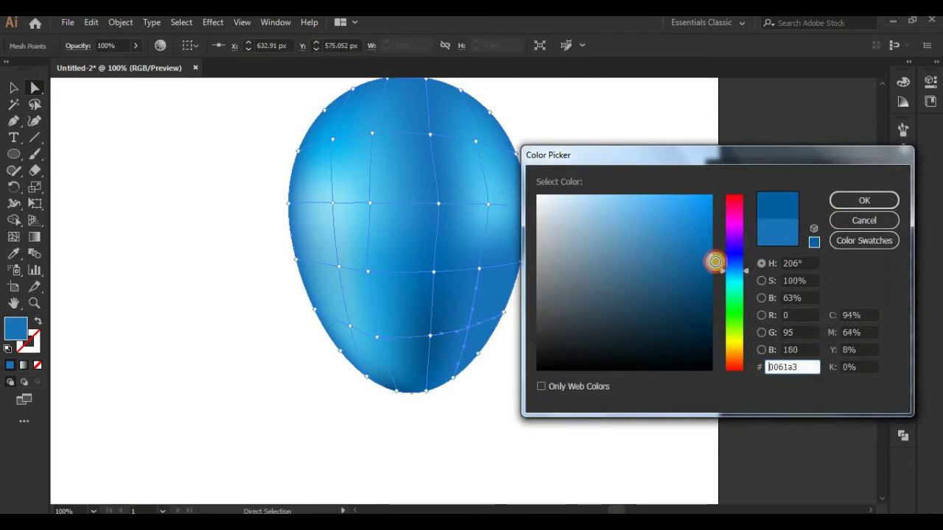
pyautogui.click(863, 200)
pyautogui.click(529, 398)
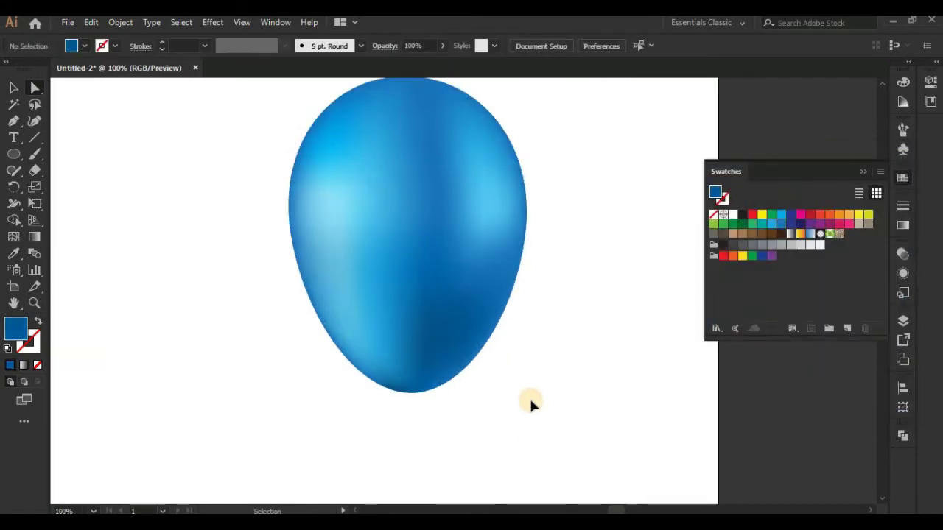
pyautogui.hotkey('ctrl', '+')
# Draw a 3-point star below the balloon and rotate it 180° into an upward triangle.
pyautogui.moveTo(354, 395); pyautogui.dragTo(402, 138)
pyautogui.moveTo(15, 155); pyautogui.dragTo(58, 223)
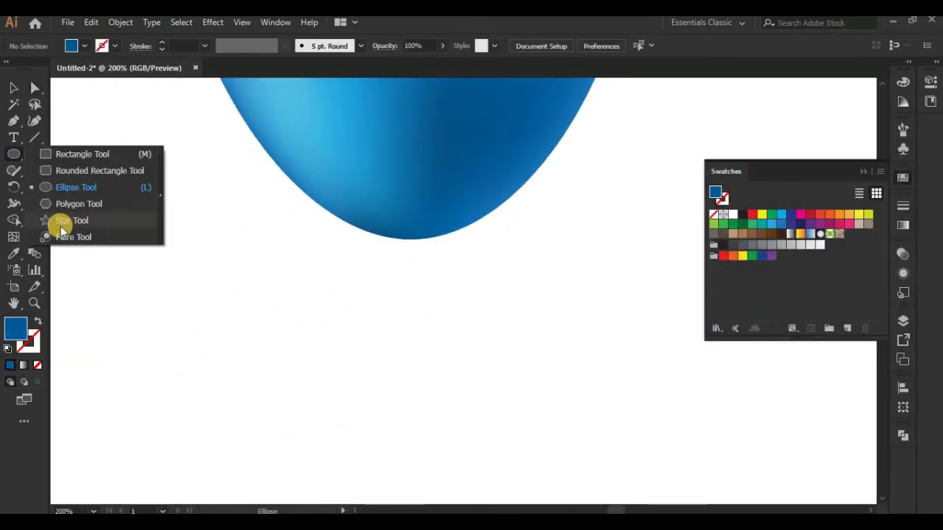
pyautogui.click(409, 260)
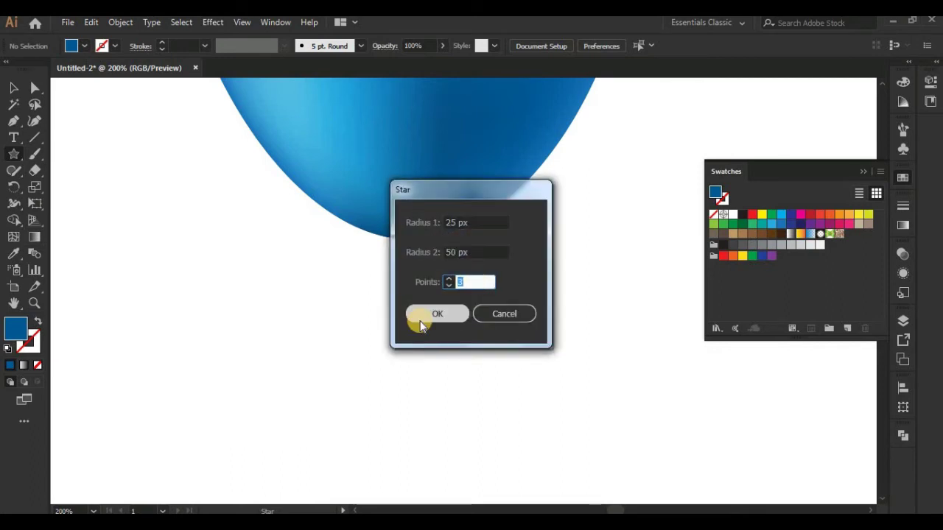
pyautogui.click(420, 318)
pyautogui.click(14, 88)
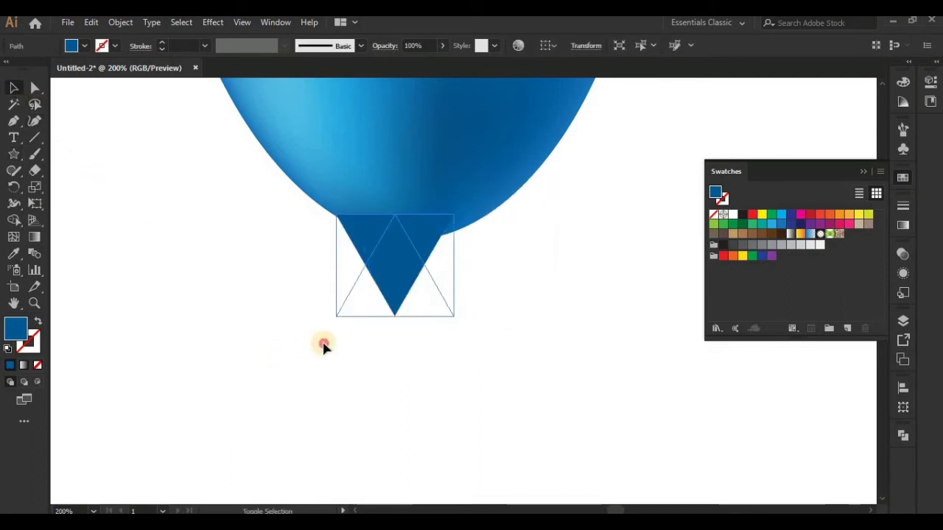
pyautogui.moveTo(324, 346); pyautogui.dragTo(464, 204)
# Send the triangle to the back behind the balloon, undoing an accidental duplicate.
pyautogui.hotkey('ctrl', '[')
pyautogui.hotkey('ctrl', '+')
pyautogui.click(477, 320)
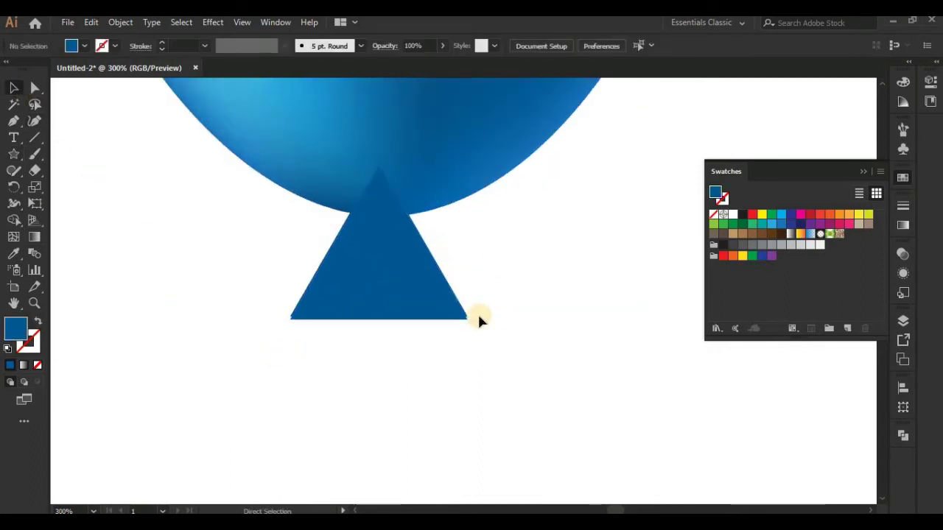
pyautogui.rightClick(416, 315)
pyautogui.click(600, 286)
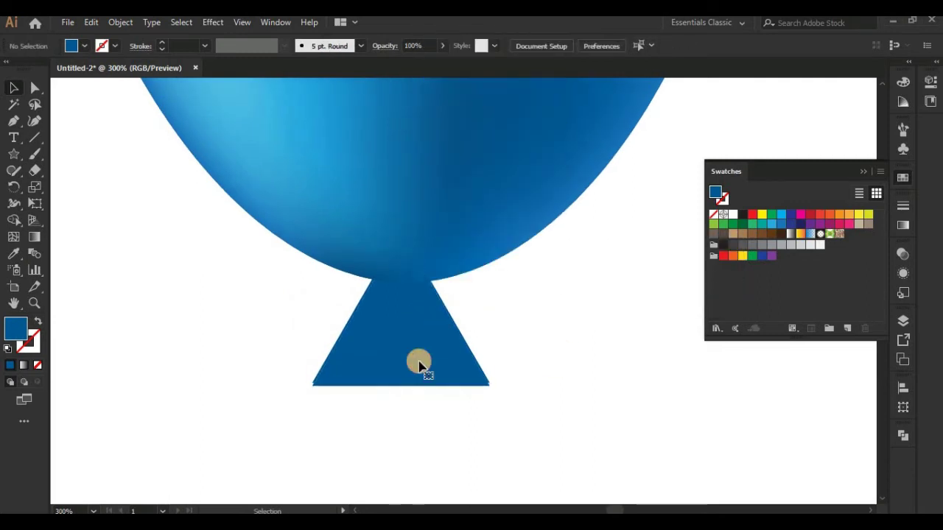
pyautogui.click(418, 366)
pyautogui.moveTo(421, 364); pyautogui.dragTo(340, 406)
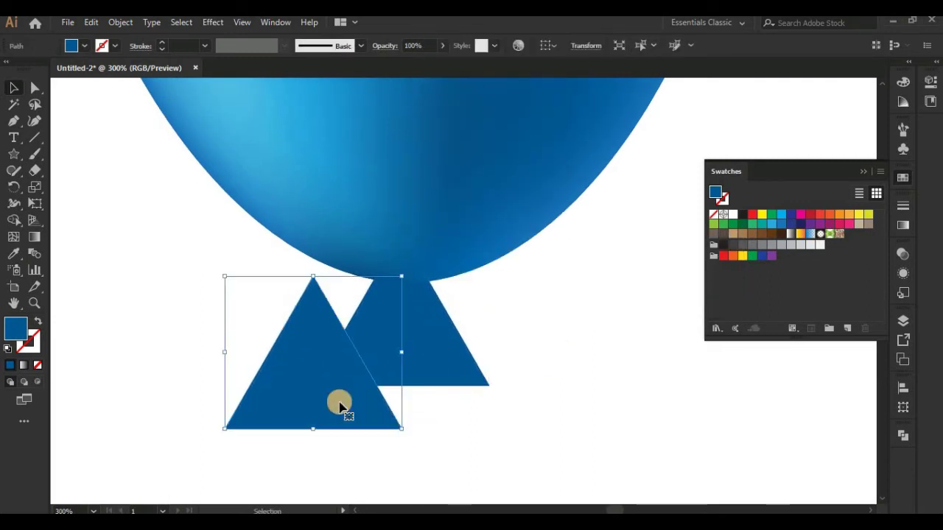
pyautogui.hotkey('ctrl', 'z')
pyautogui.click(420, 372)
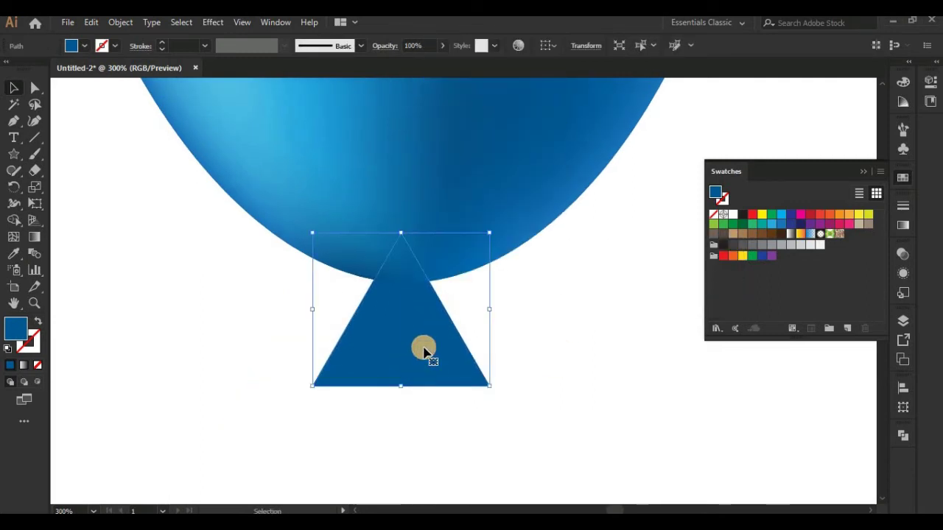
# Draw a thin rounded rectangle across the triangle's base and widen it slightly.
pyautogui.click(13, 154)
pyautogui.click(74, 170)
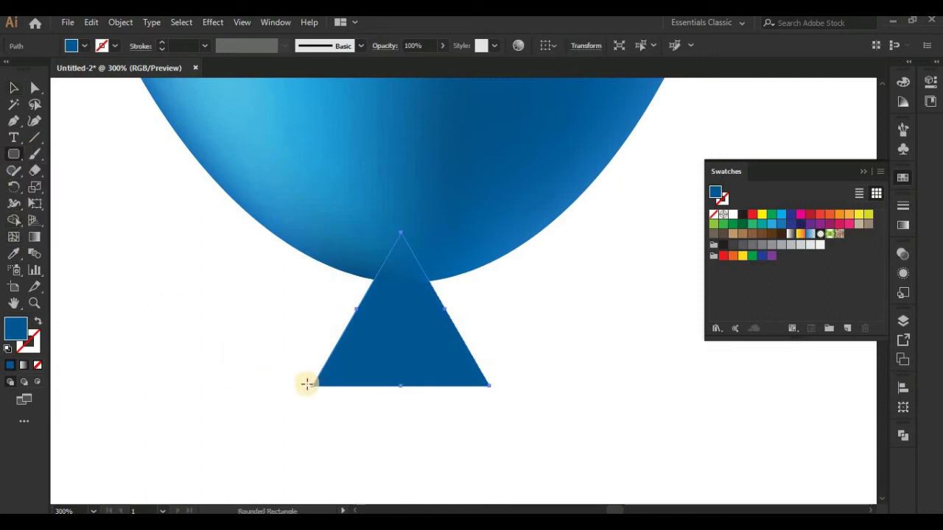
pyautogui.moveTo(305, 384); pyautogui.dragTo(495, 399)
pyautogui.click(13, 92)
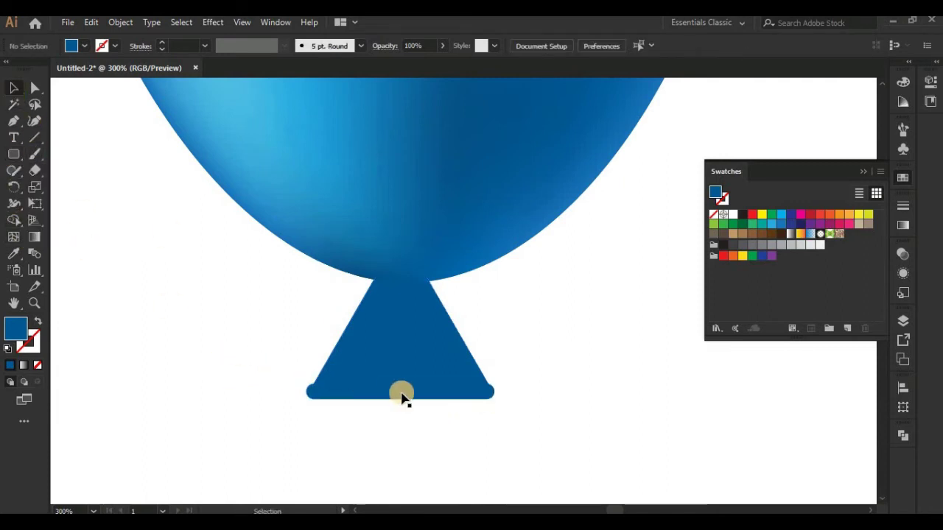
pyautogui.click(401, 390)
pyautogui.moveTo(493, 390); pyautogui.dragTo(497, 393)
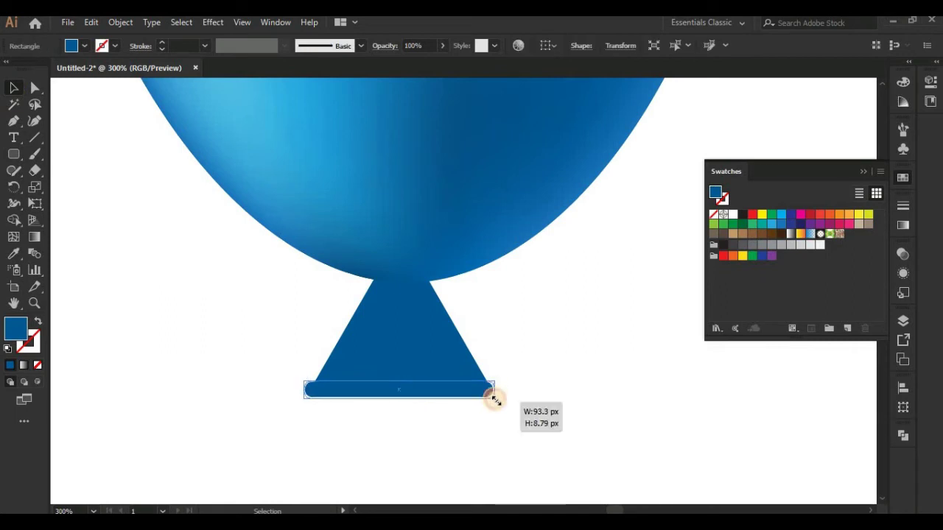
# Horizontally centre the bar, triangle and balloon with Horizontal Align Center, then reselect the bar.
pyautogui.keyDown('shift'); pyautogui.click(441, 352); pyautogui.keyUp('shift')
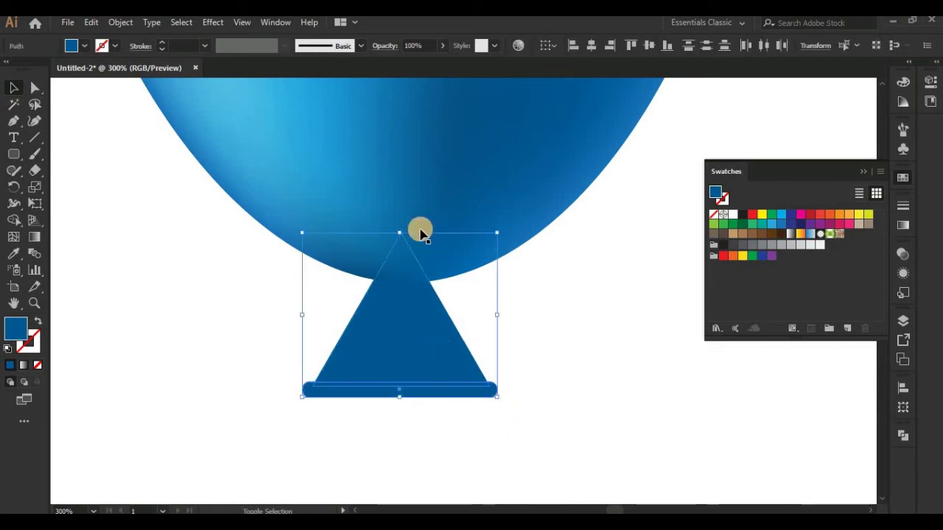
pyautogui.keyDown('shift'); pyautogui.click(401, 199); pyautogui.keyUp('shift')
pyautogui.click(234, 46)
pyautogui.click(541, 335)
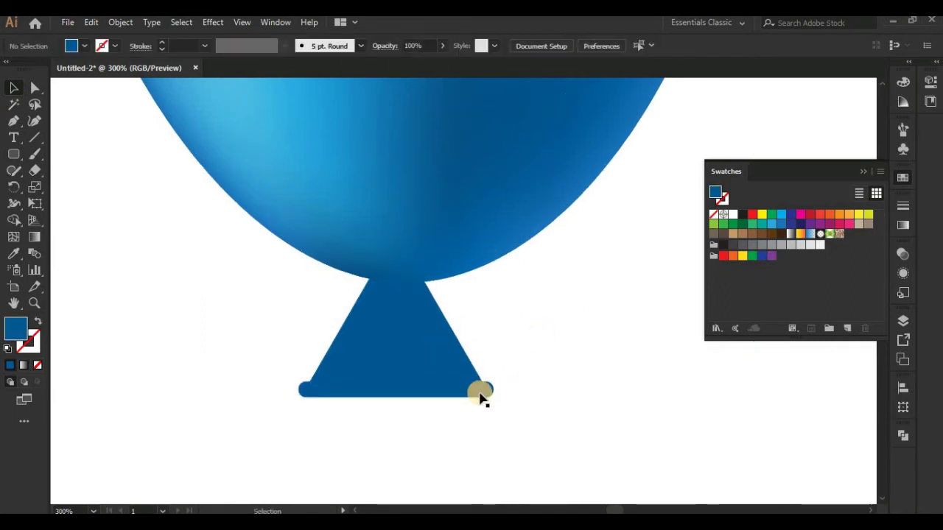
pyautogui.click(477, 396)
pyautogui.click(213, 22)
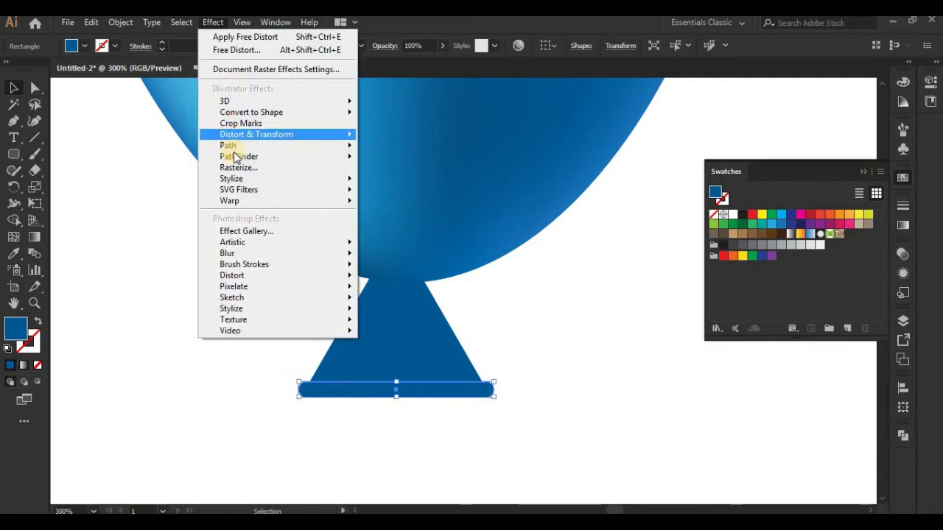
# Apply a horizontal Arc warp with a -4% bend to the rounded bar.
pyautogui.click(385, 200)
pyautogui.moveTo(436, 171); pyautogui.dragTo(562, 156)
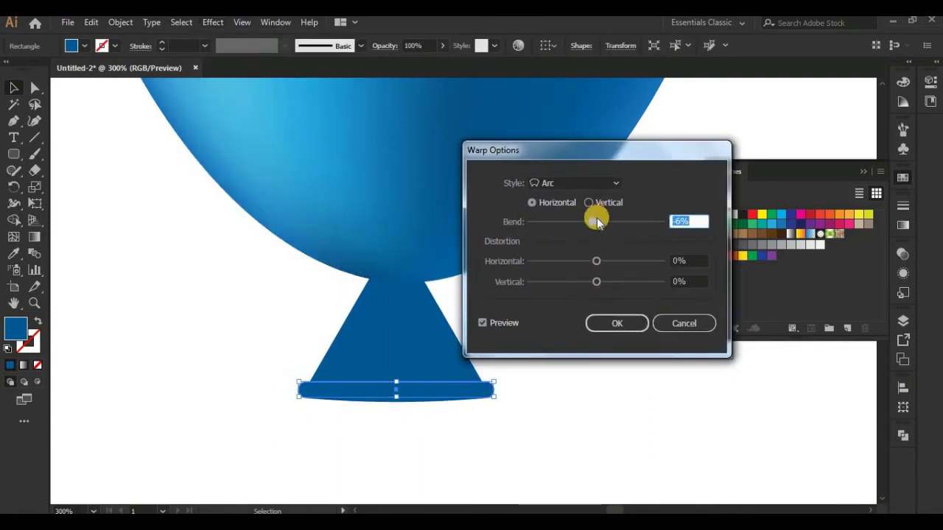
pyautogui.moveTo(600, 225); pyautogui.dragTo(594, 227)
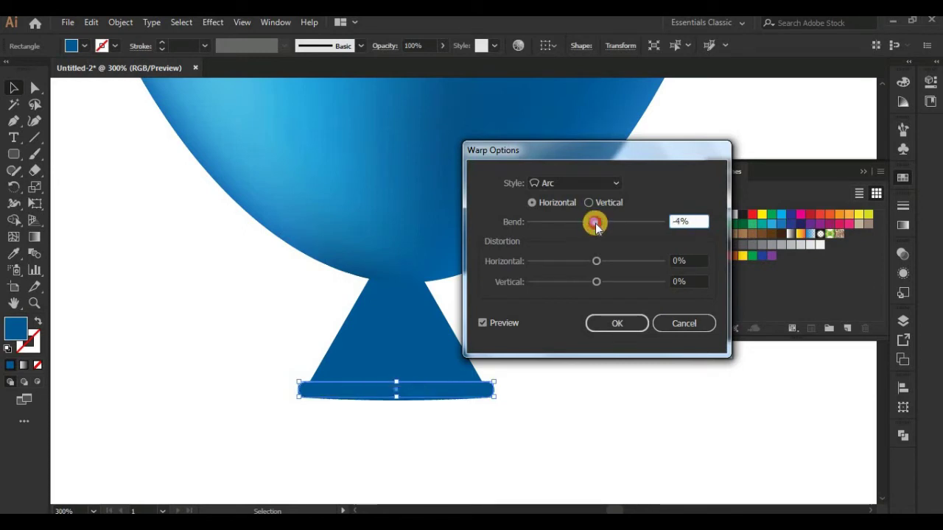
pyautogui.click(633, 323)
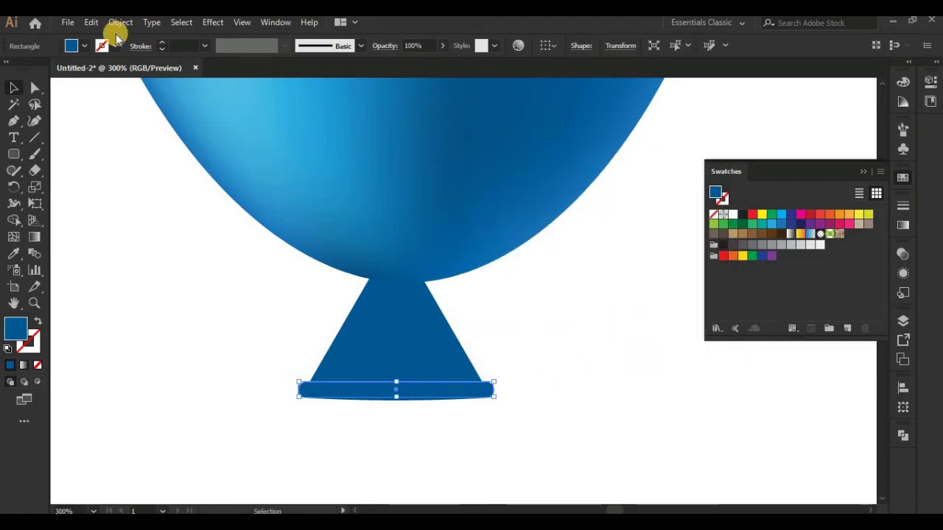
# Expand the warped bar's appearance into a plain shape.
pyautogui.click(118, 23)
pyautogui.click(179, 185)
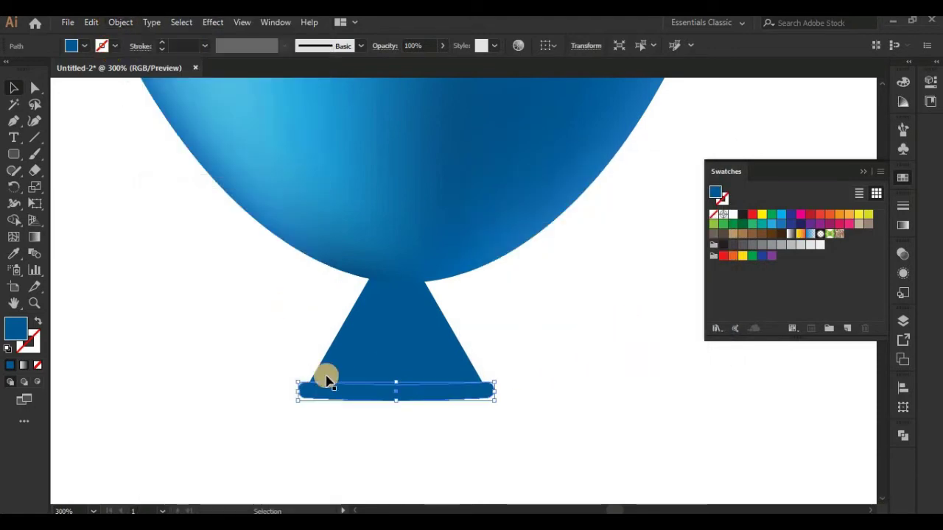
pyautogui.click(263, 339)
pyautogui.hotkey('ctrl', '+')
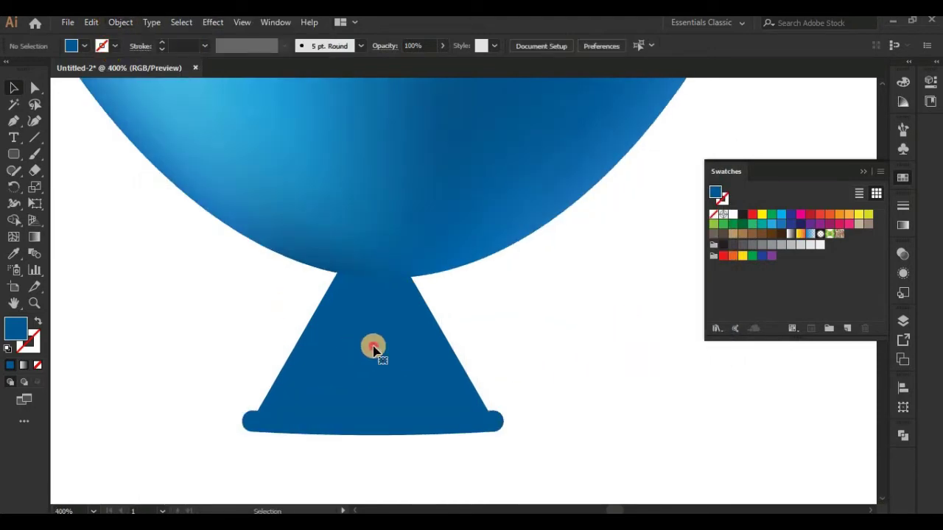
# Convert the blue triangle into a gradient mesh with 4 rows and 4 columns.
pyautogui.click(373, 347)
pyautogui.click(122, 22)
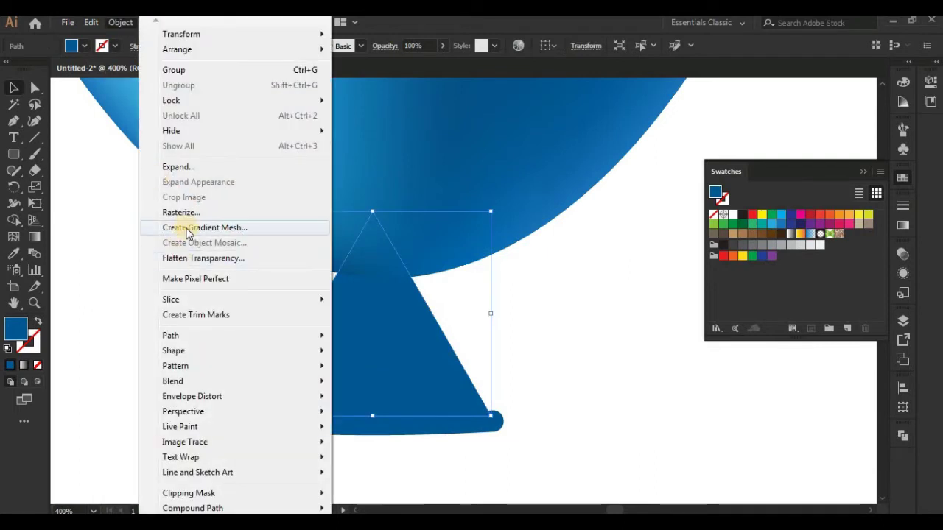
pyautogui.click(183, 225)
pyautogui.moveTo(469, 315); pyautogui.dragTo(442, 236)
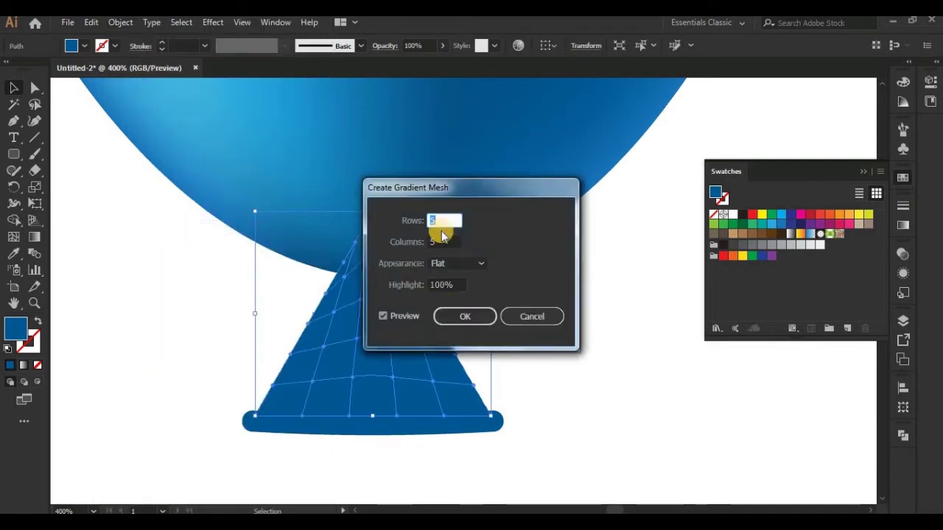
pyautogui.write('7')
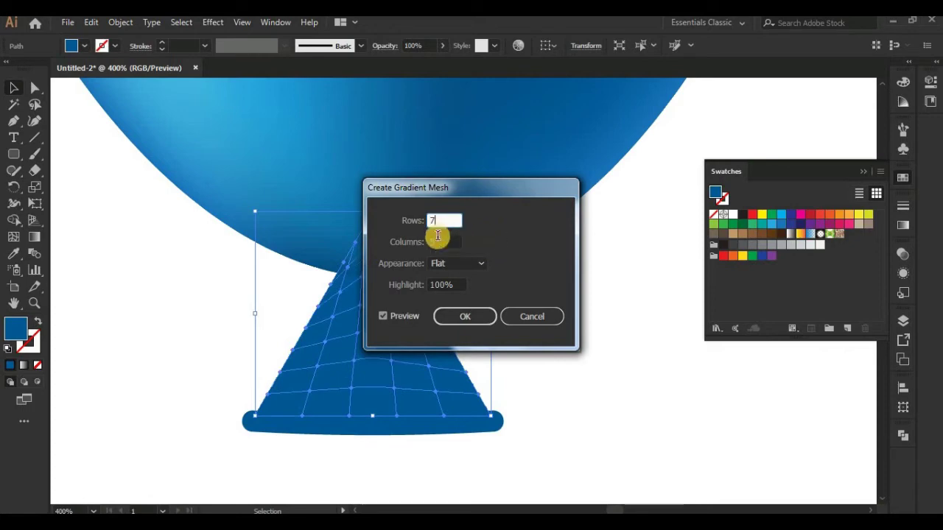
pyautogui.doubleClick(440, 220)
pyautogui.write('4')
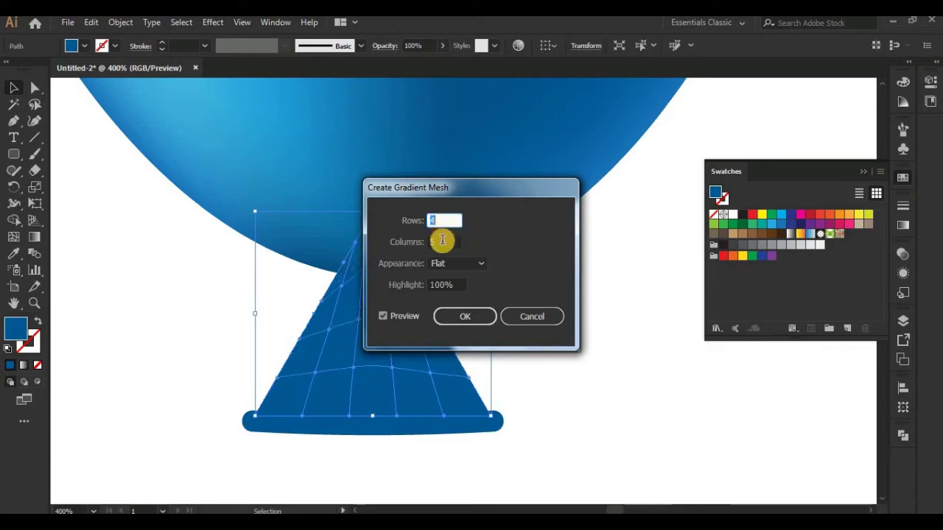
pyautogui.doubleClick(442, 242)
pyautogui.write('4')
pyautogui.click(448, 313)
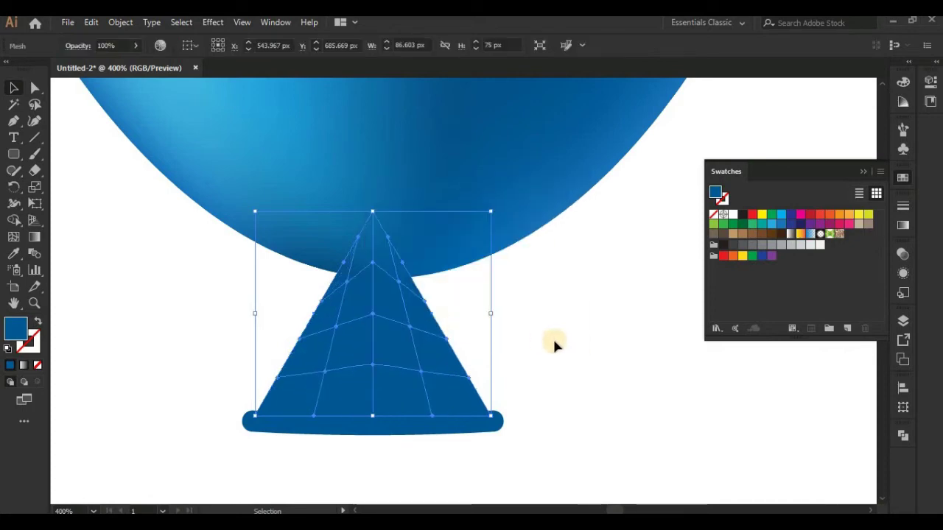
pyautogui.click(553, 336)
# Using Direct Selection, colour the triangle's first right-side mesh point light blue.
pyautogui.hotkey('ctrl', '+')
pyautogui.moveTo(456, 390); pyautogui.dragTo(486, 325)
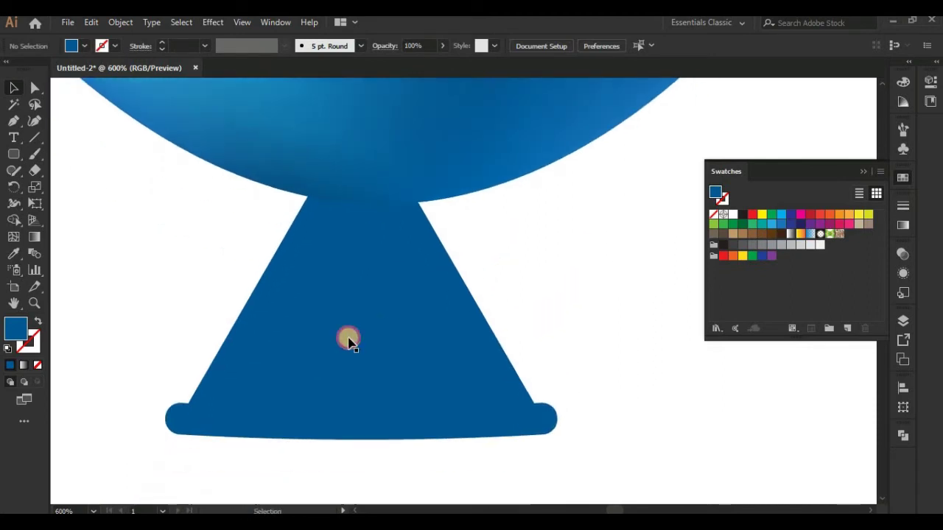
pyautogui.click(371, 361)
pyautogui.click(33, 91)
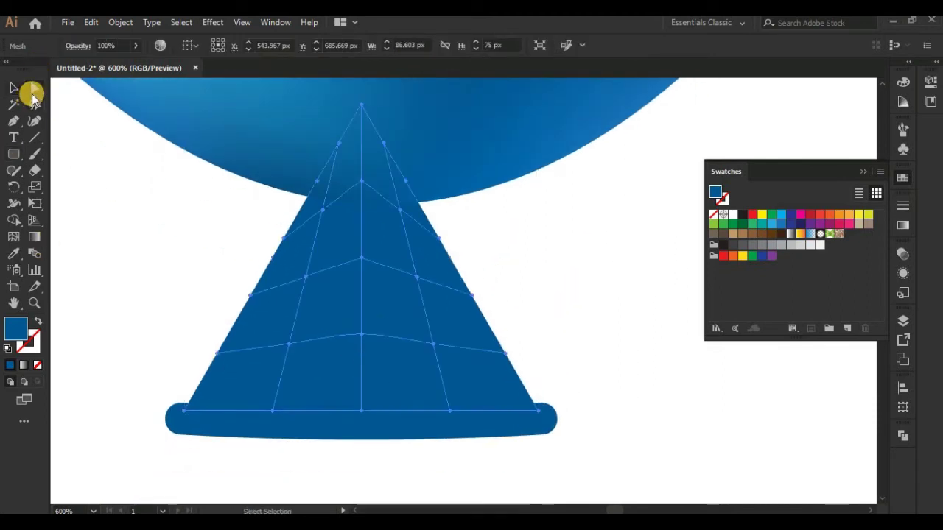
pyautogui.click(361, 278)
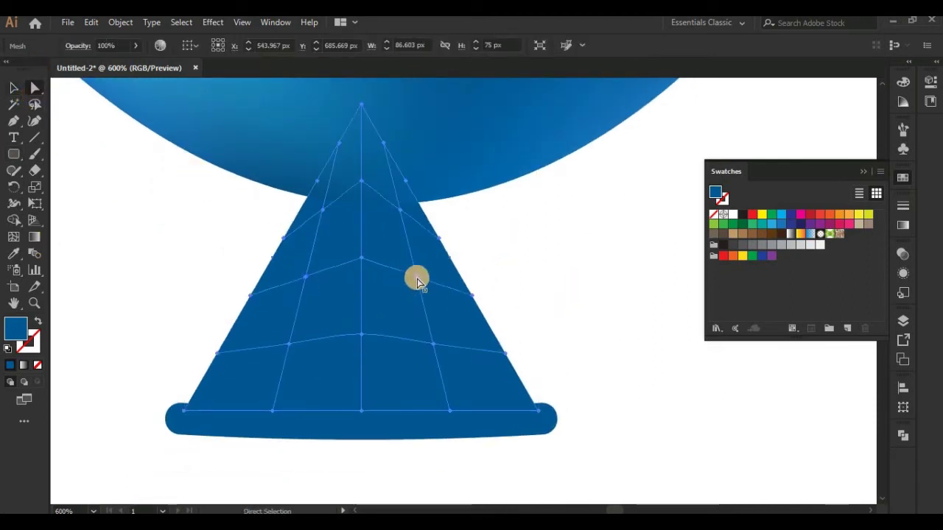
pyautogui.click(417, 279)
pyautogui.click(772, 224)
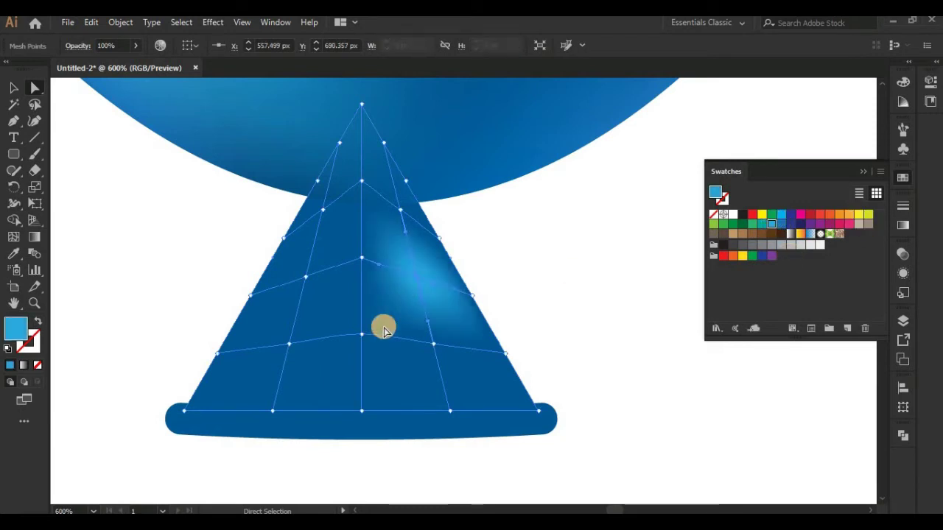
# Colour the triangle's lower and upper right-side mesh points light blue and light cyan.
pyautogui.click(431, 345)
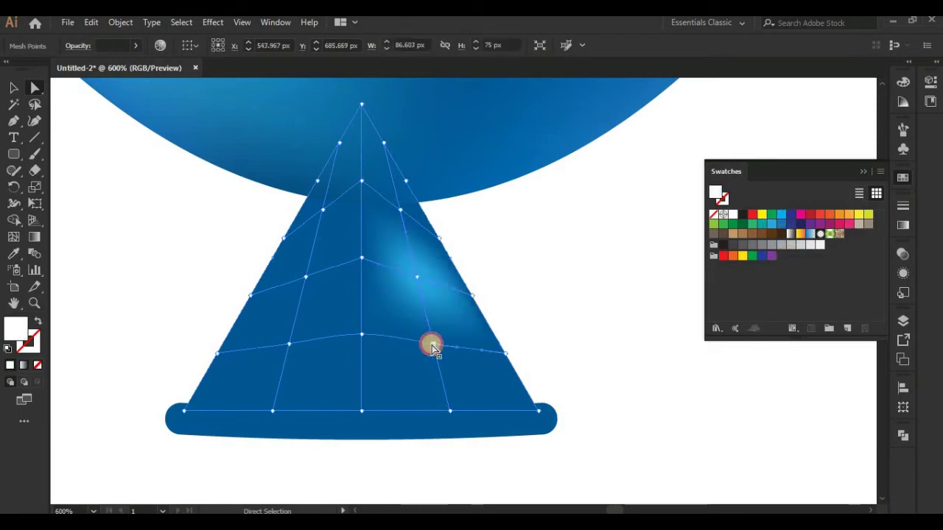
pyautogui.click(827, 246)
pyautogui.click(772, 224)
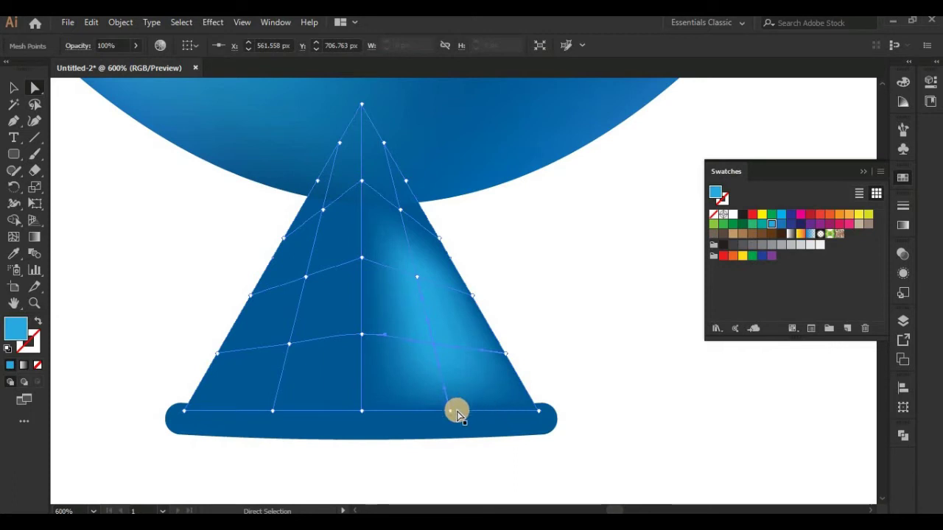
pyautogui.click(409, 216)
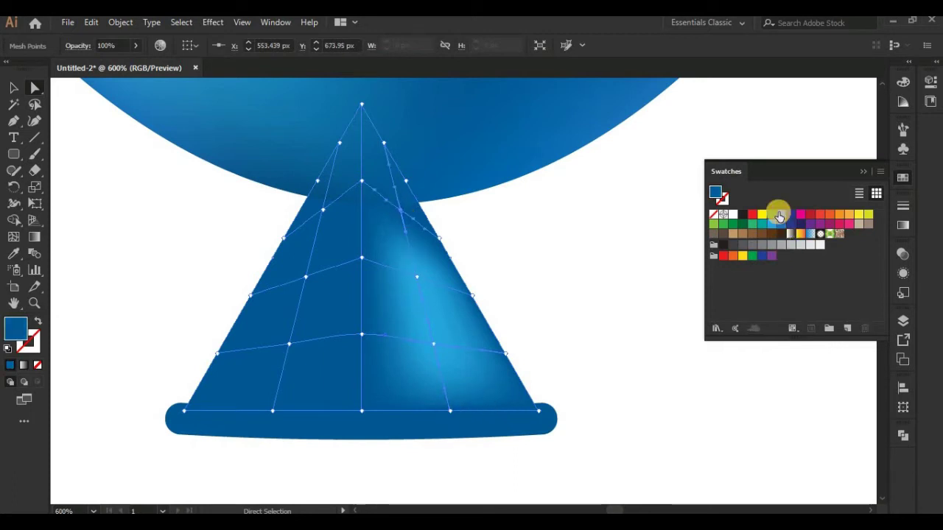
pyautogui.click(780, 215)
pyautogui.click(423, 431)
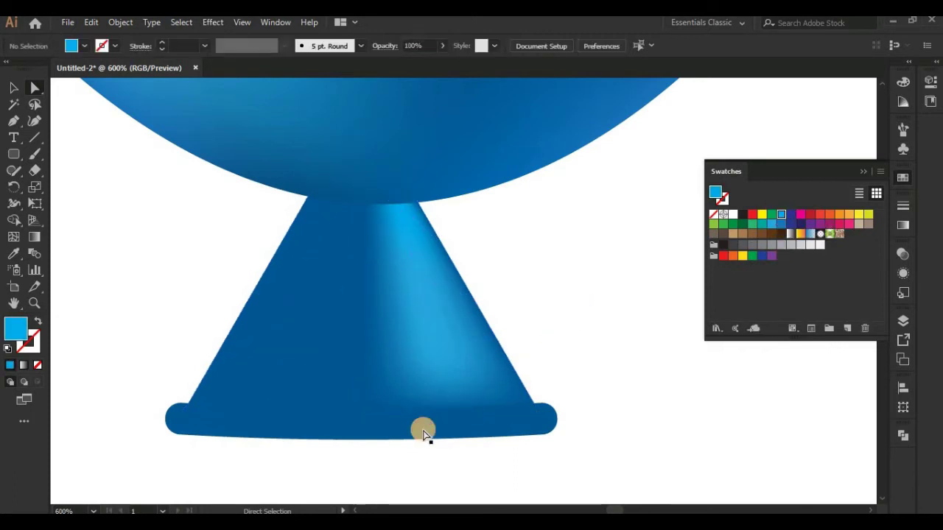
# Turn the rounded base into a gradient mesh and colour one of its points light blue.
pyautogui.click(121, 23)
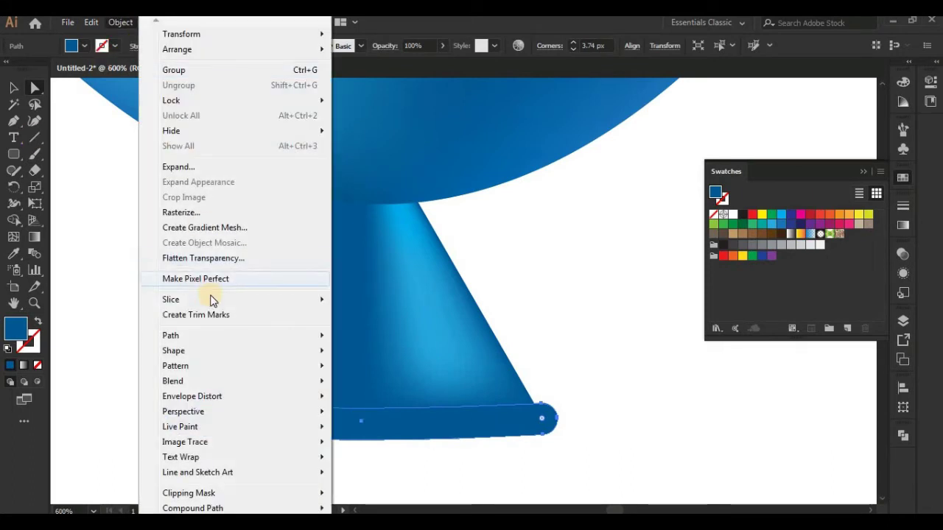
pyautogui.click(202, 228)
pyautogui.click(482, 317)
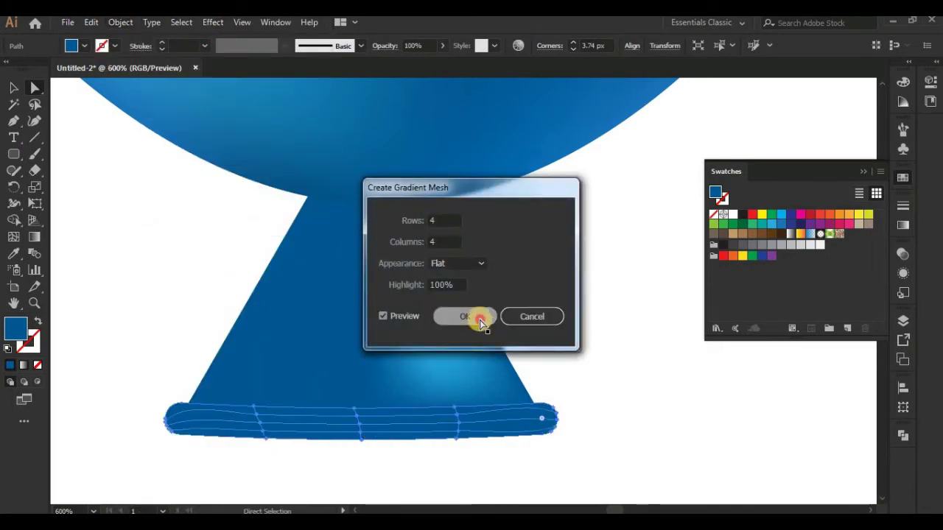
pyautogui.click(458, 418)
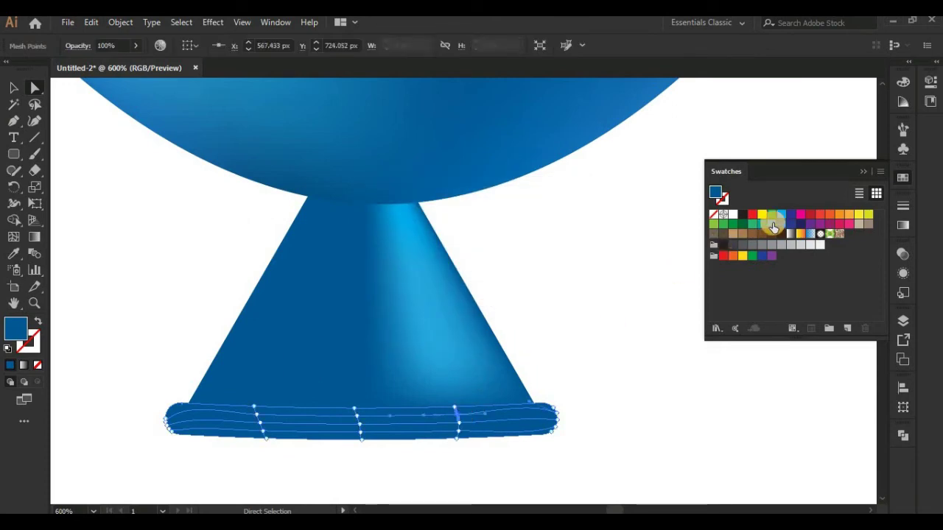
pyautogui.click(772, 224)
# Shade the base's centre and lower-right mesh points with darker blue and cyan.
pyautogui.click(457, 426)
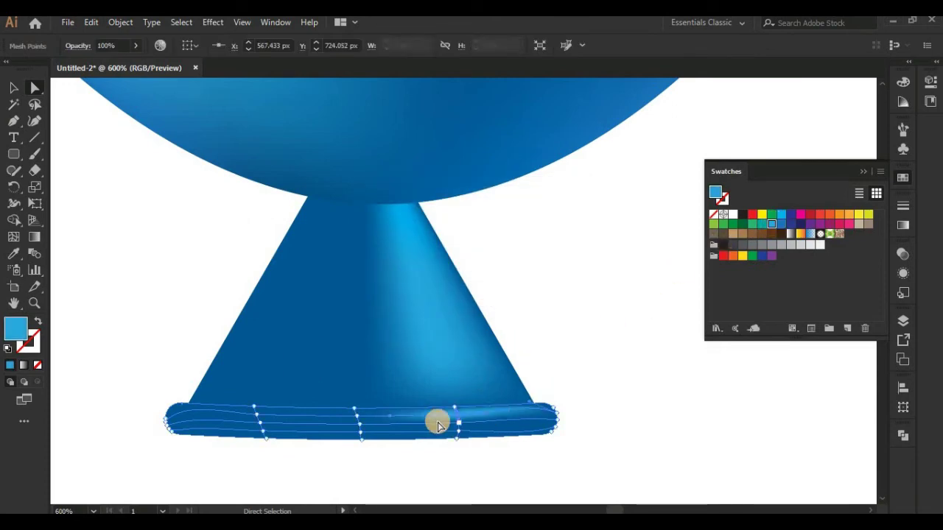
pyautogui.click(360, 418)
pyautogui.click(764, 224)
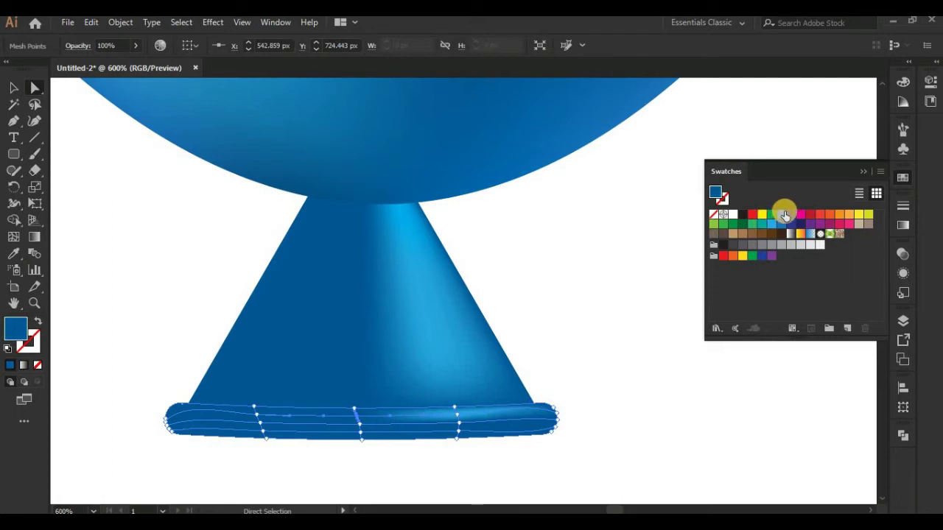
pyautogui.click(781, 217)
pyautogui.click(508, 452)
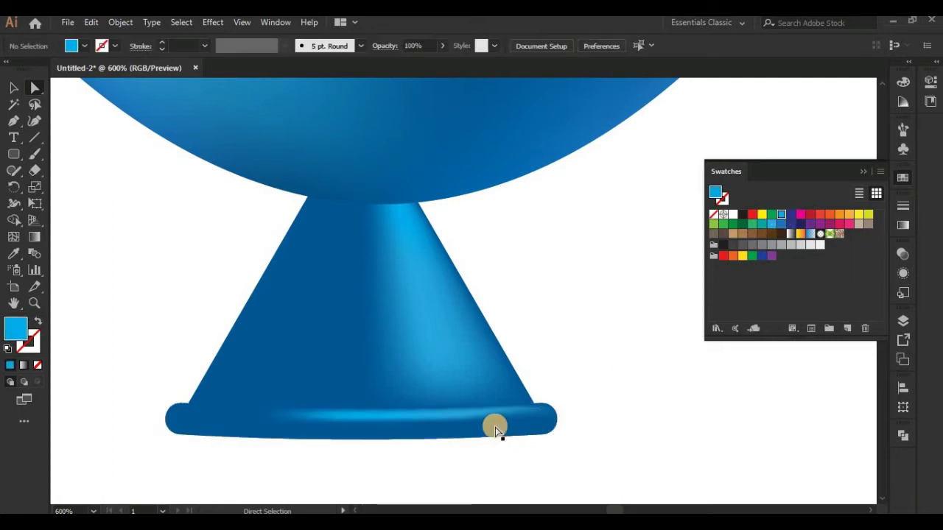
pyautogui.click(466, 433)
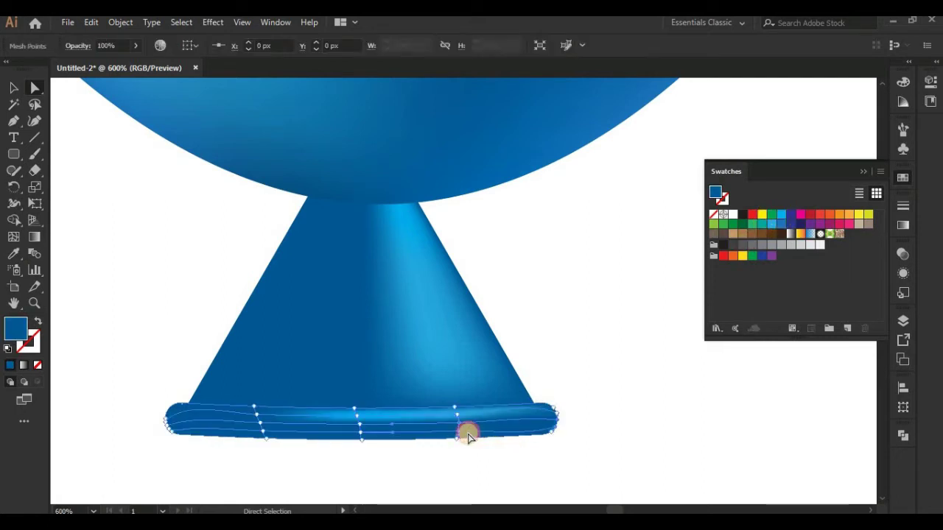
pyautogui.click(780, 215)
pyautogui.click(403, 444)
# Colour the base's lower-left and left-end mesh points cyan.
pyautogui.click(321, 441)
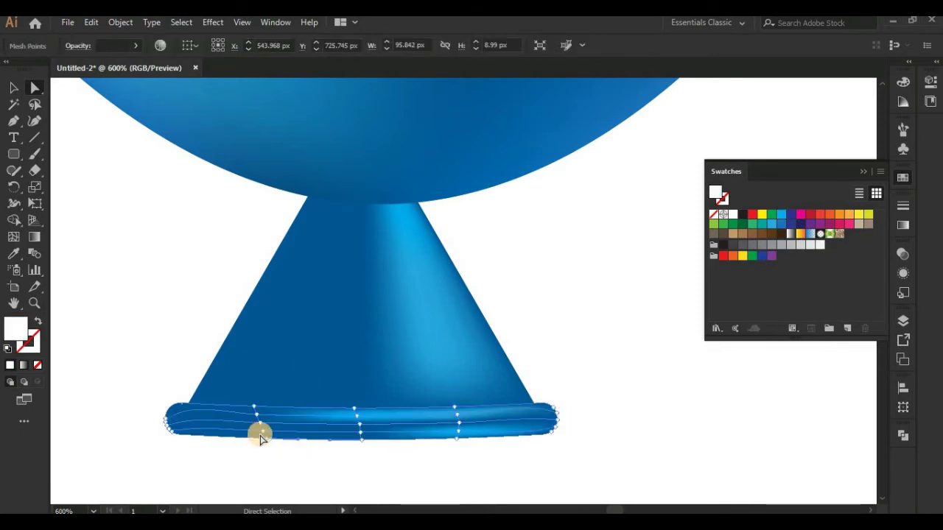
pyautogui.click(261, 434)
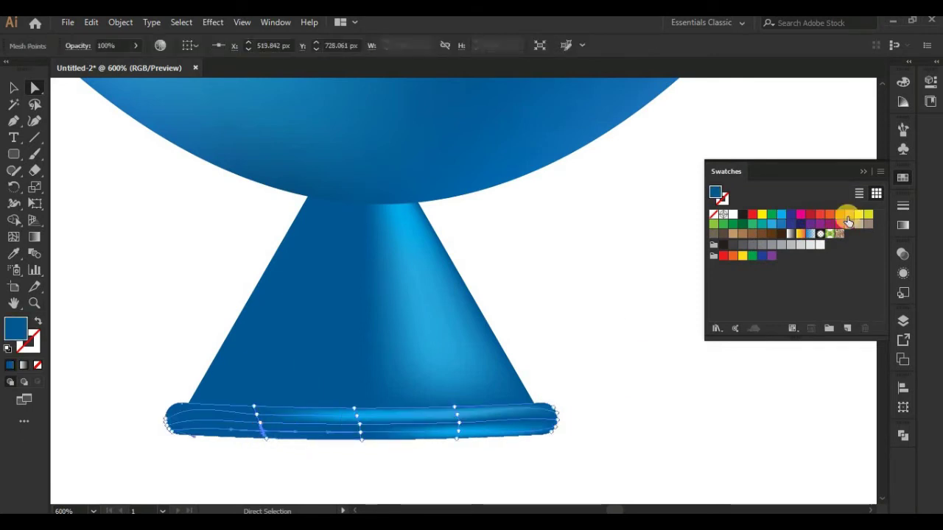
pyautogui.click(781, 215)
pyautogui.click(648, 442)
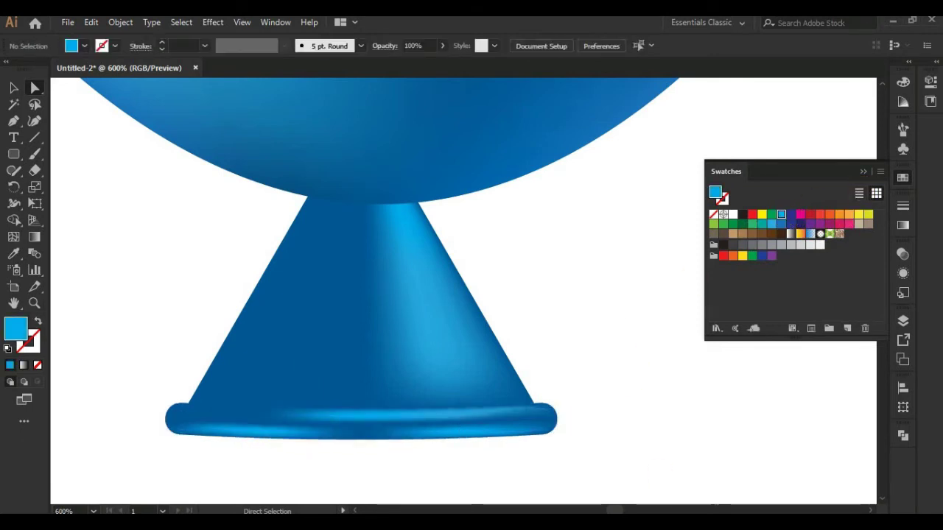
pyautogui.click(182, 415)
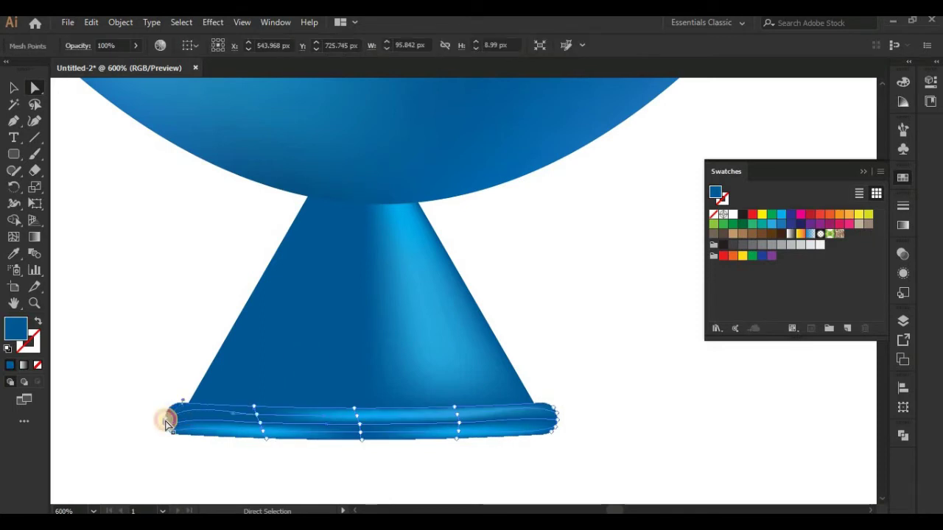
pyautogui.click(166, 421)
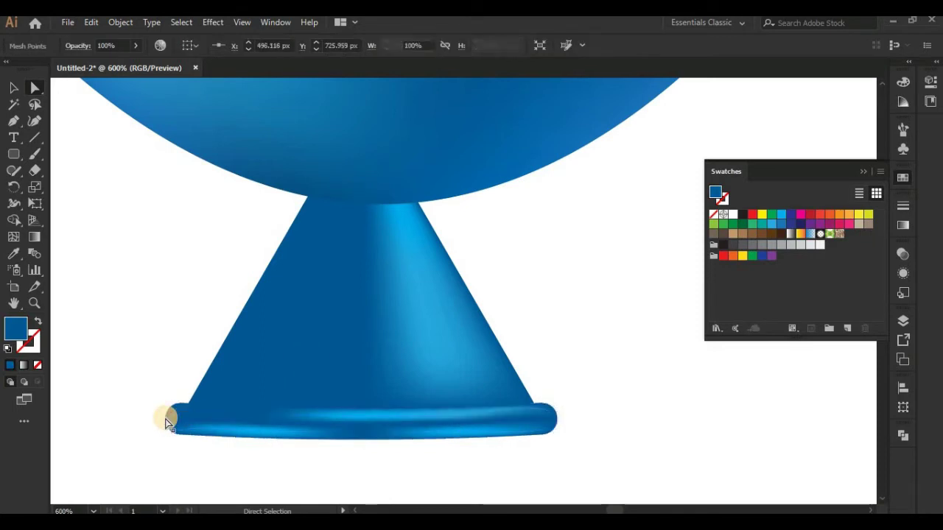
pyautogui.click(782, 215)
pyautogui.click(637, 343)
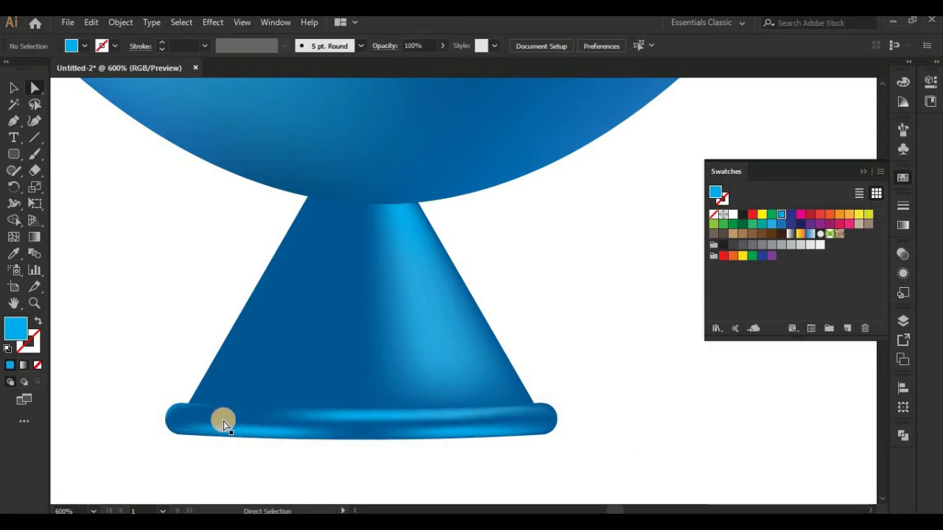
# Tint a mesh point on the neck's rim light cyan.
pyautogui.click(186, 417)
pyautogui.click(253, 410)
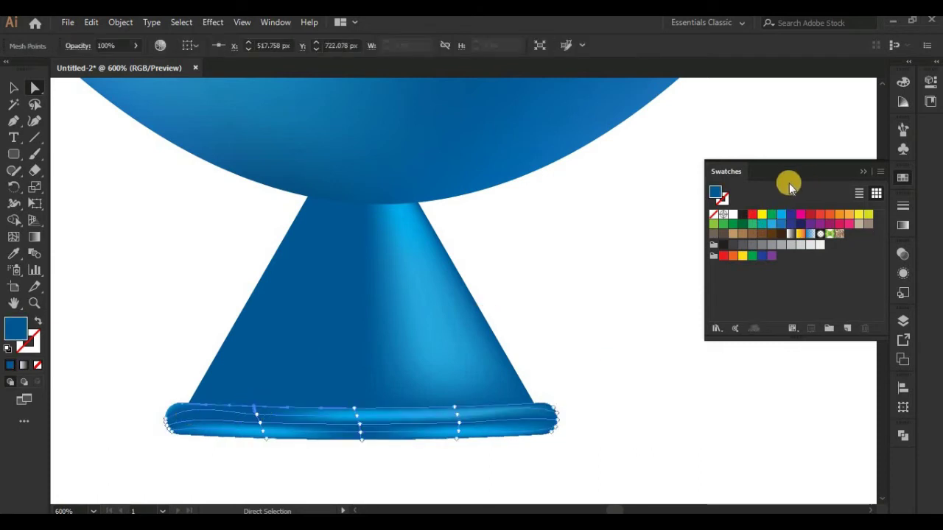
pyautogui.click(780, 215)
pyautogui.click(651, 356)
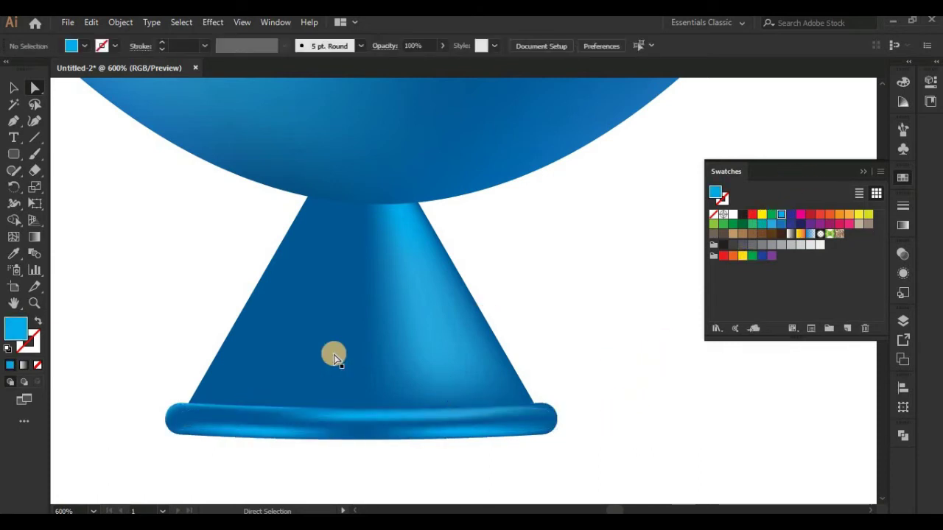
# Give a cone mesh point a darker blue in the Color Picker.
pyautogui.click(236, 381)
pyautogui.click(472, 295)
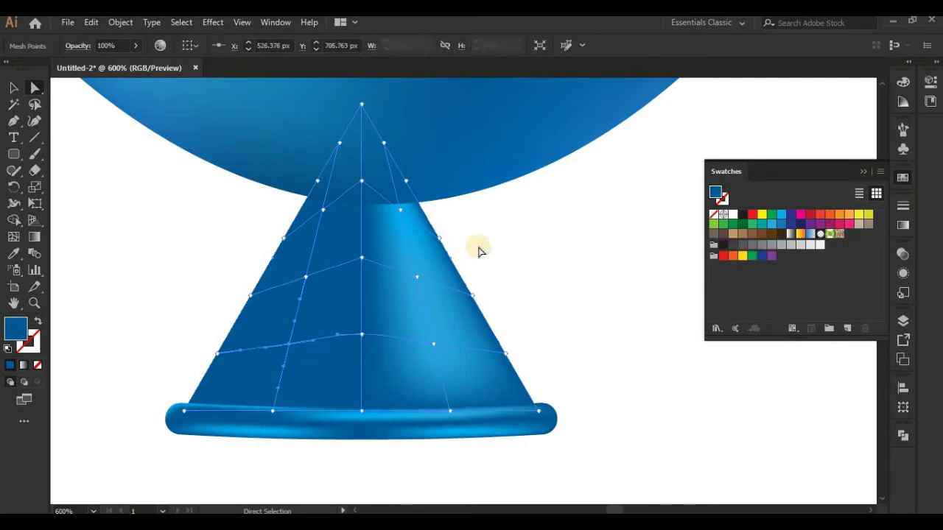
pyautogui.doubleClick(20, 329)
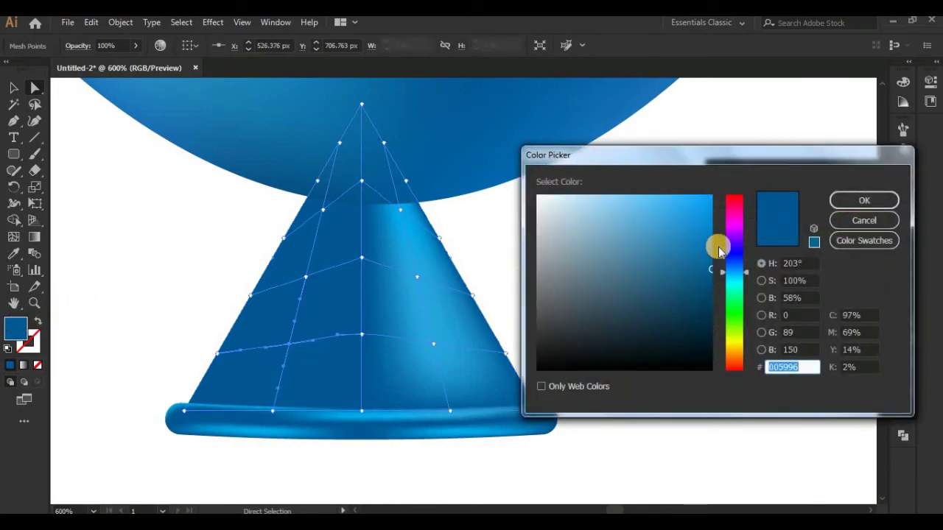
pyautogui.moveTo(707, 242)
pyautogui.mouseDown()
pyautogui.moveTo(707, 280)
pyautogui.moveTo(715, 231)
pyautogui.moveTo(711, 288)
pyautogui.mouseUp()
pyautogui.click(847, 202)
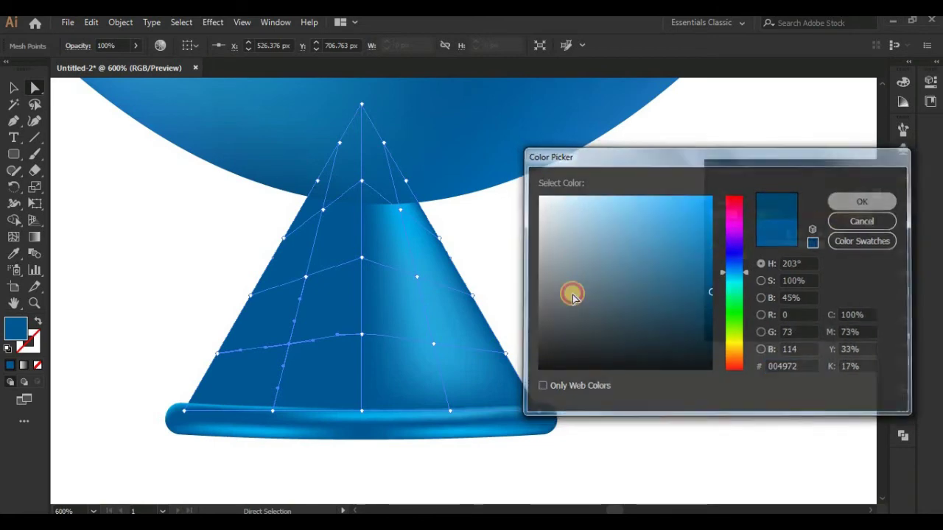
# Lighten three mesh points on the cone's left side with light blue swatches.
pyautogui.click(308, 280)
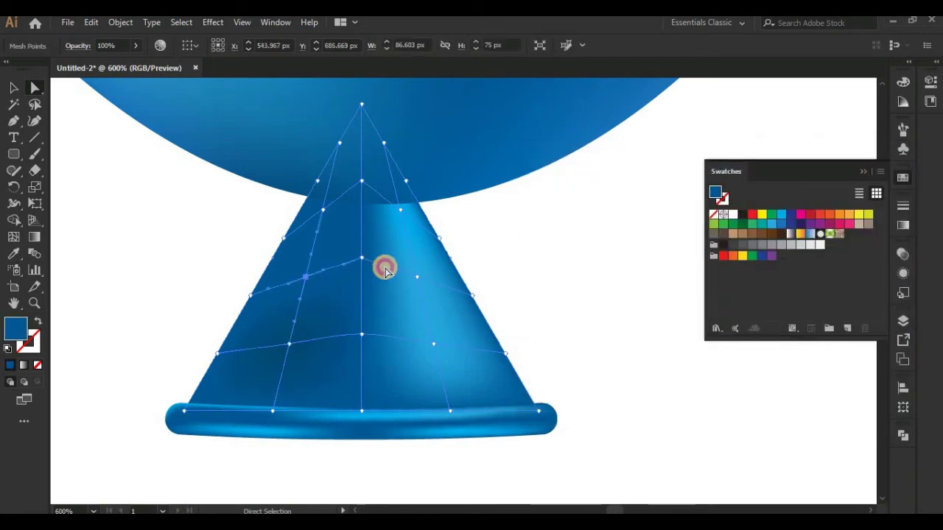
pyautogui.click(780, 223)
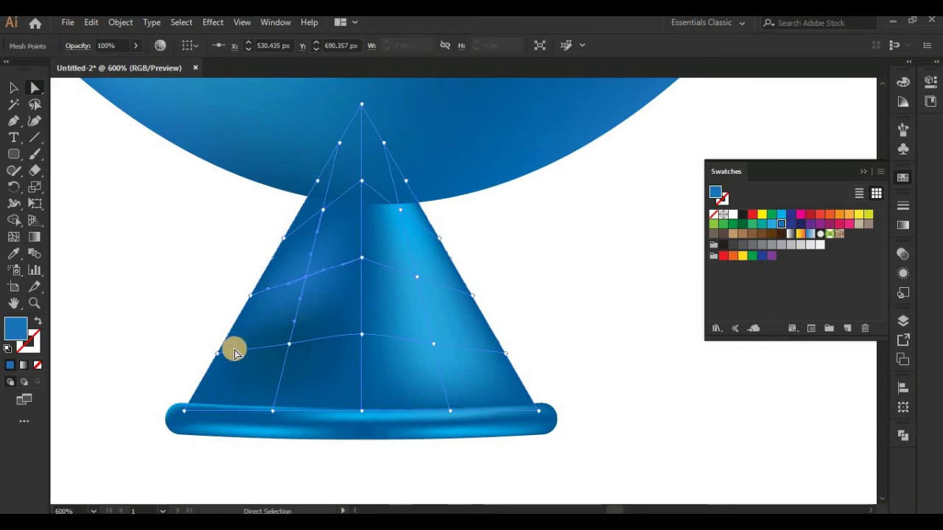
pyautogui.click(216, 354)
pyautogui.click(780, 225)
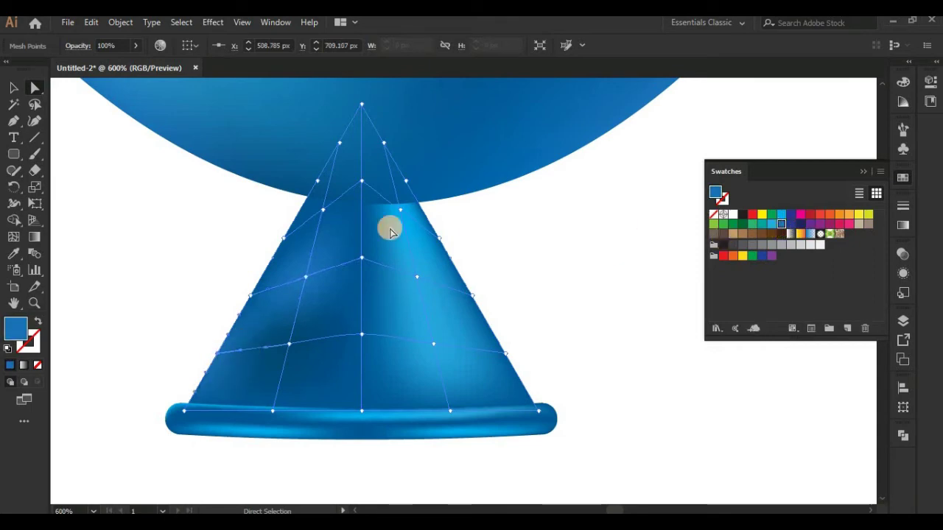
pyautogui.click(322, 213)
pyautogui.click(780, 220)
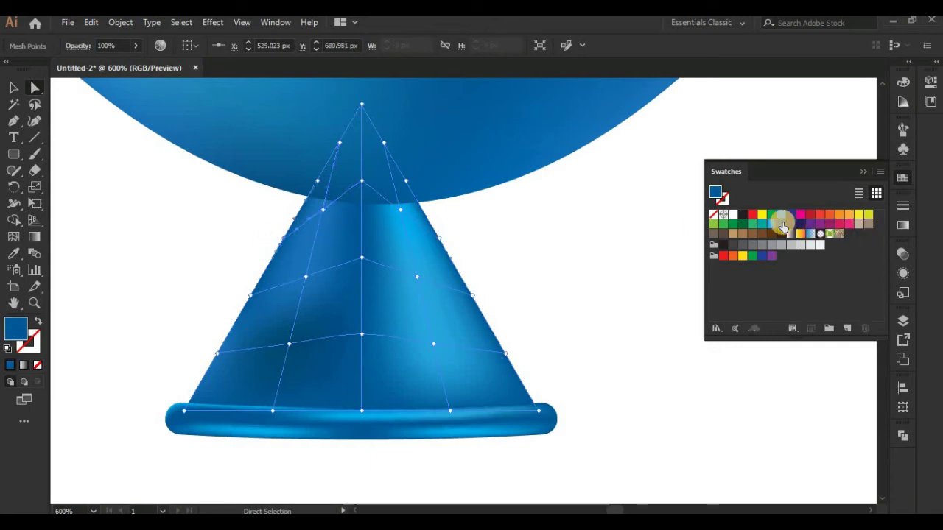
pyautogui.click(513, 315)
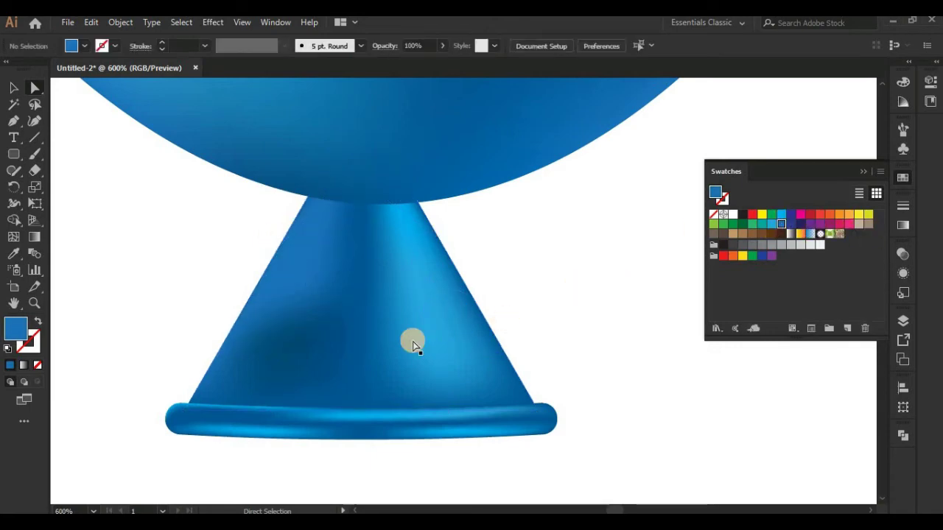
pyautogui.scroll(-3, 412, 341)
pyautogui.scroll(-3, 413, 341)
pyautogui.scroll(1, 412, 341)
pyautogui.scroll(2, 412, 341)
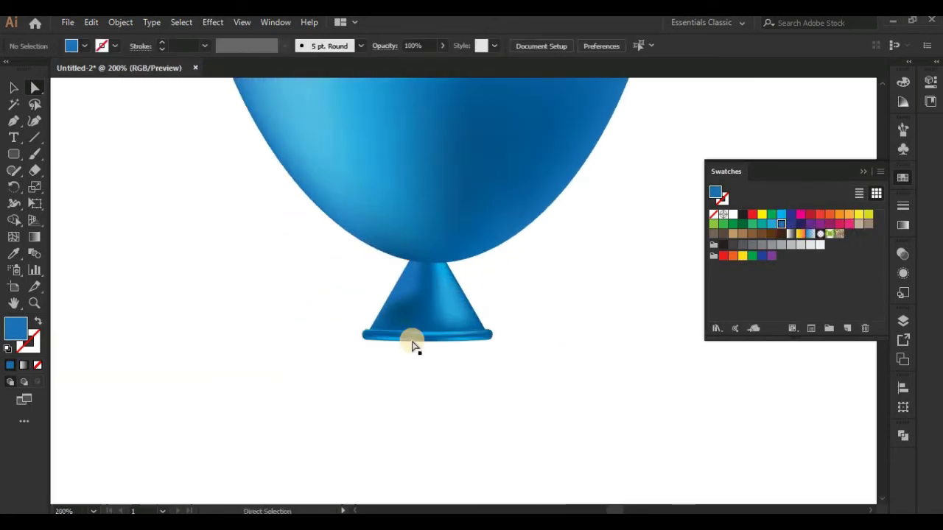
# Group the cone's pieces, shrink the cone and move it under the balloon.
pyautogui.press('v')
pyautogui.click(437, 337)
pyautogui.rightClick(436, 339)
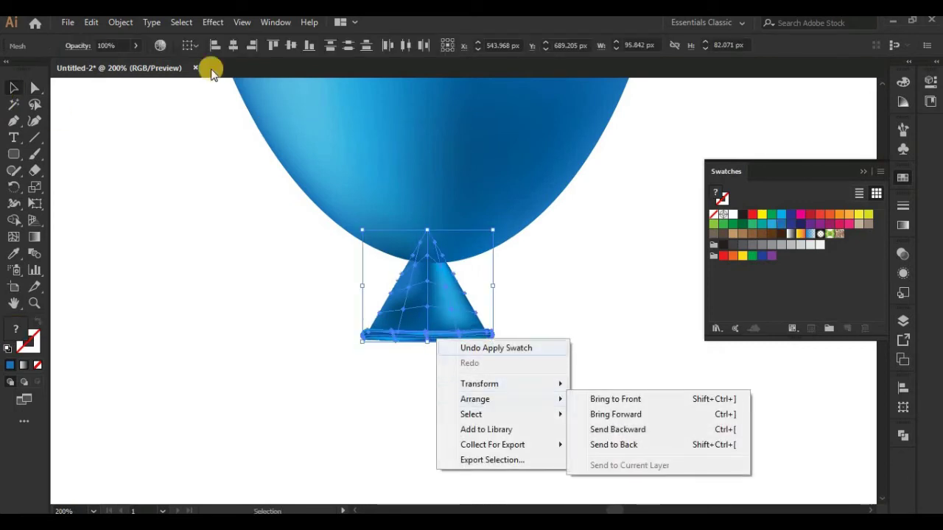
pyautogui.click(120, 22)
pyautogui.click(166, 69)
pyautogui.moveTo(490, 234); pyautogui.dragTo(480, 245)
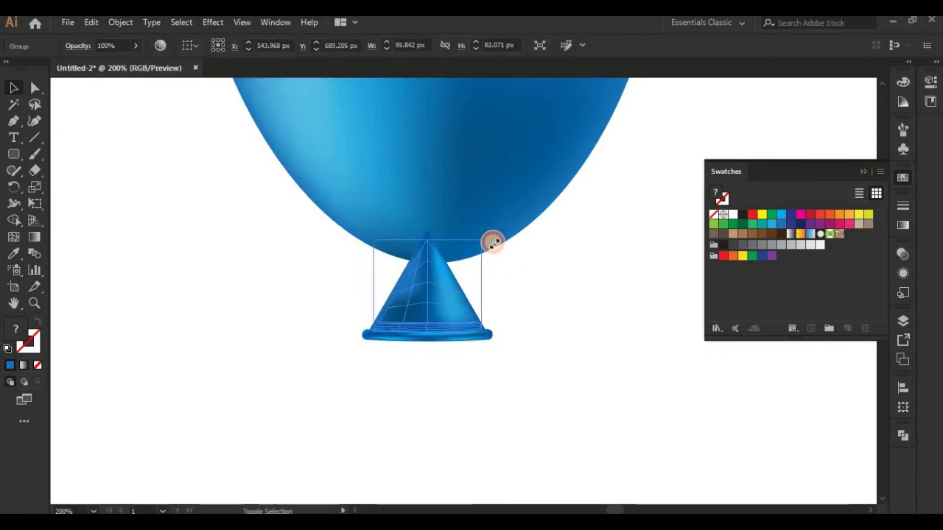
pyautogui.moveTo(438, 288); pyautogui.dragTo(437, 281)
# Bring the balloon in front of the cone and centre the two horizontally.
pyautogui.click(478, 196)
pyautogui.rightClick(478, 197)
pyautogui.click(647, 281)
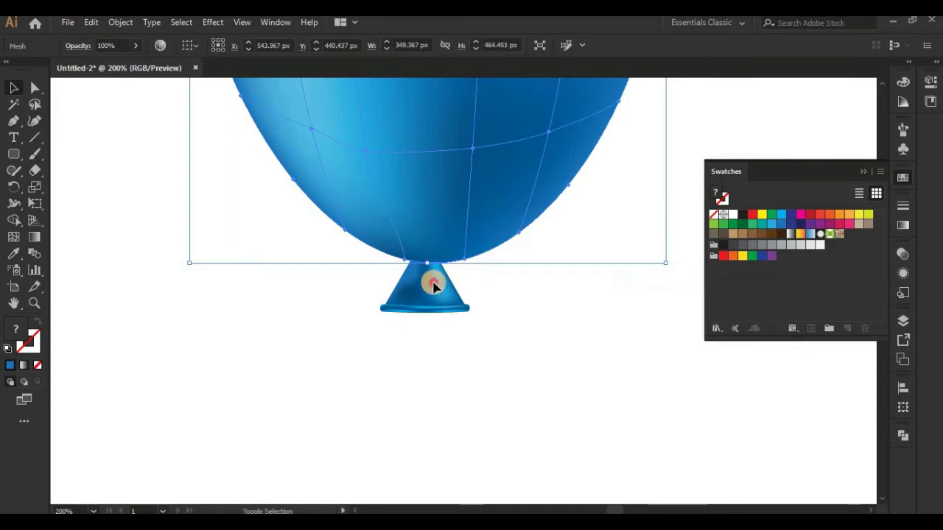
pyautogui.keyDown('shift'); pyautogui.click(432, 280); pyautogui.keyUp('shift')
pyautogui.click(292, 45)
pyautogui.hotkey('ctrl', 'z')
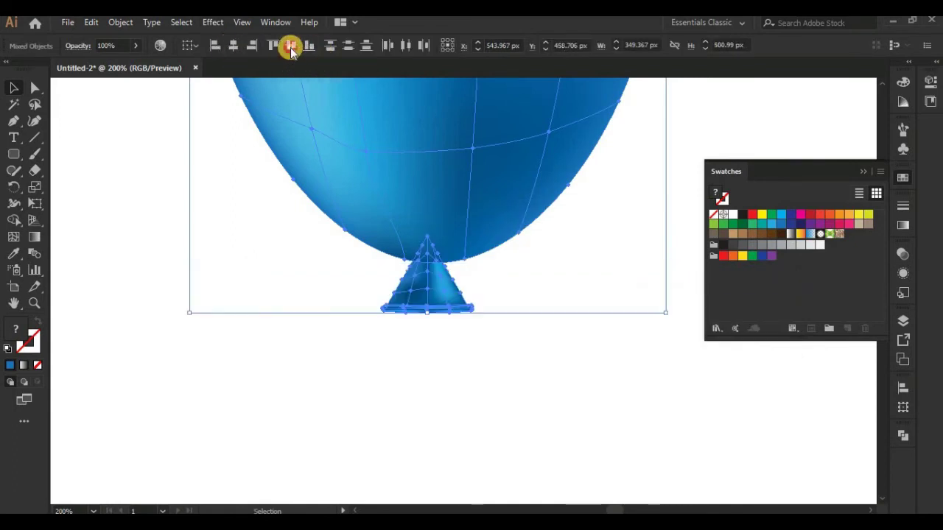
pyautogui.click(423, 265)
pyautogui.hotkey('ctrl', '=')
pyautogui.hotkey('ctrl', '=')
pyautogui.hotkey('ctrl', '=')
# Draw a thin black-filled rounded rectangle across the top of the neck.
pyautogui.click(15, 156)
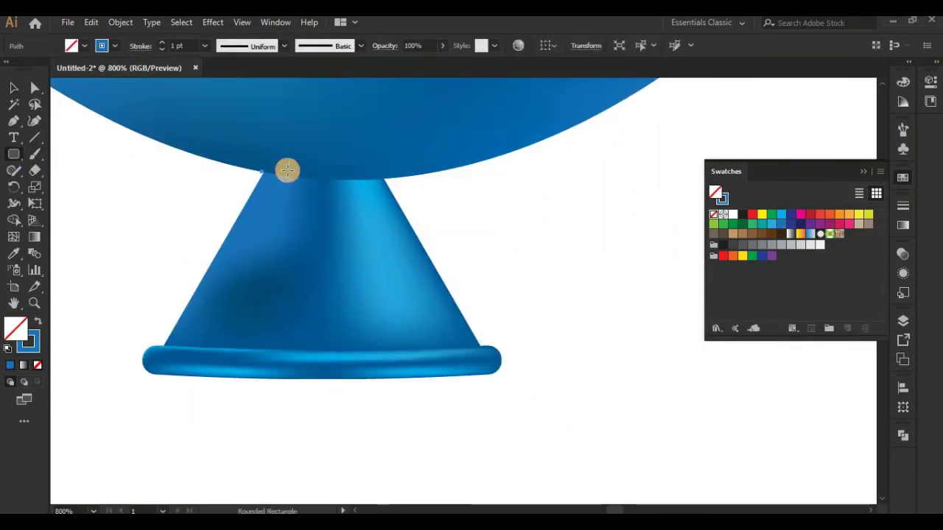
pyautogui.hotkey('ctrl', 'shift', 'a')
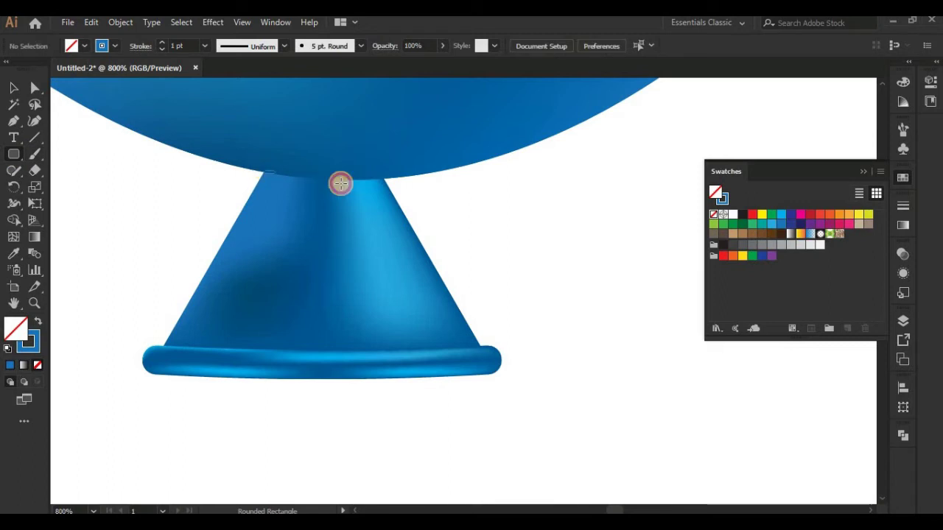
pyautogui.moveTo(267, 172); pyautogui.dragTo(388, 185)
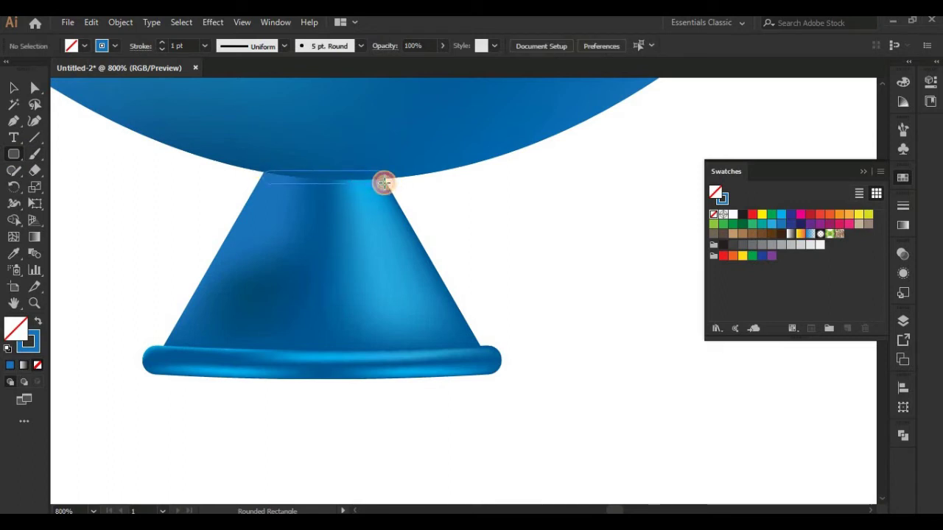
pyautogui.click(38, 322)
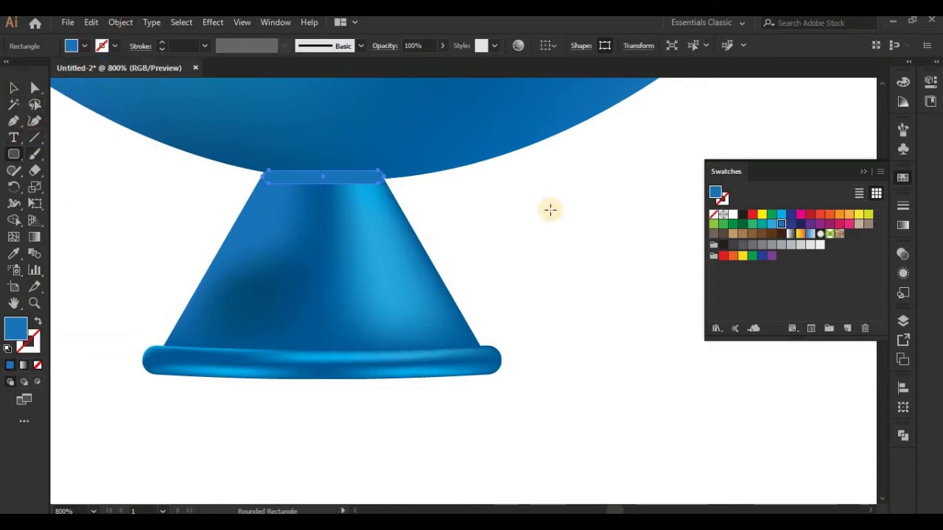
pyautogui.click(742, 215)
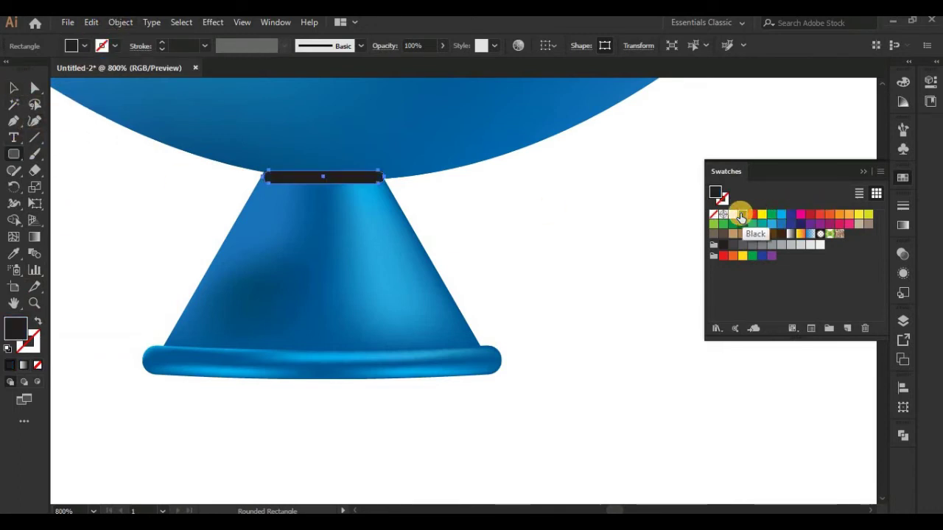
pyautogui.click(516, 233)
pyautogui.press('Escape')
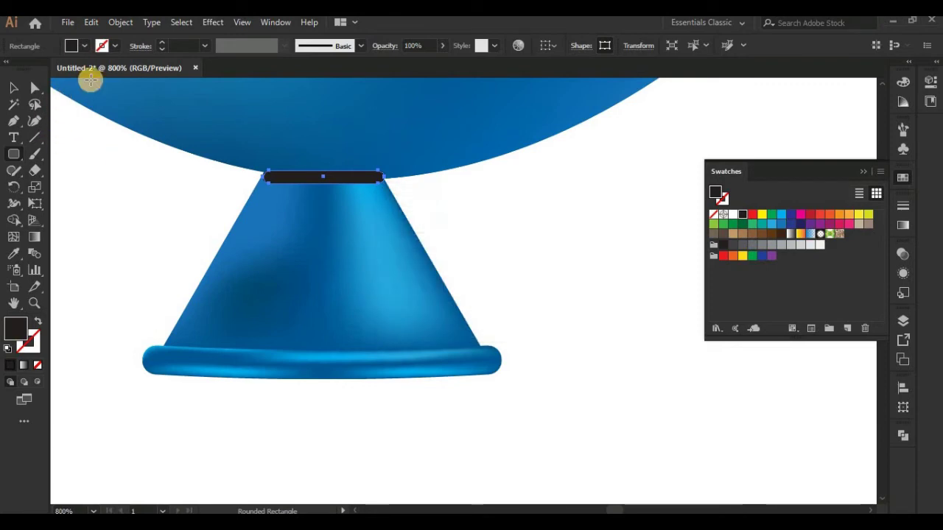
# Apply an Arc warp to the bar: Bend -10%, Horizontal -30%, Vertical -18%.
pyautogui.click(213, 22)
pyautogui.click(395, 214)
pyautogui.click(501, 322)
pyautogui.moveTo(594, 222); pyautogui.dragTo(583, 228)
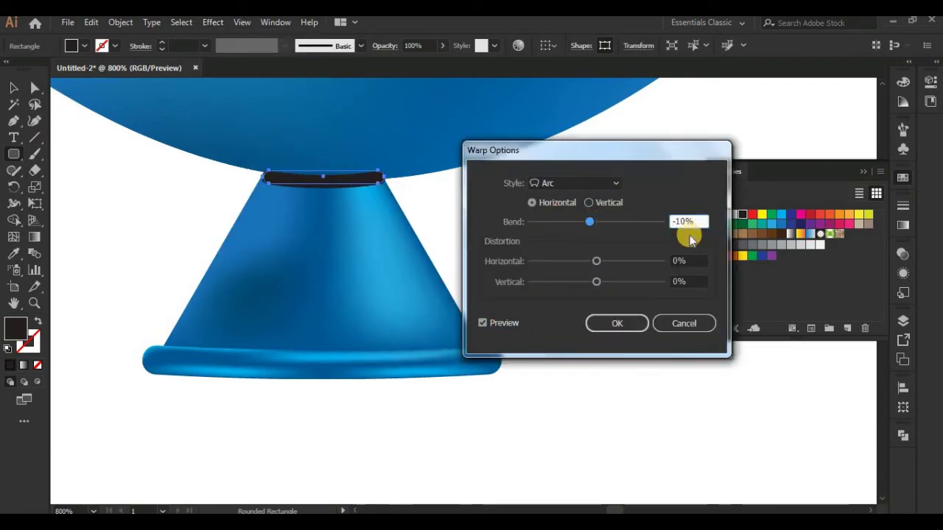
pyautogui.moveTo(596, 261)
pyautogui.mouseDown()
pyautogui.moveTo(589, 284)
pyautogui.moveTo(602, 263)
pyautogui.mouseUp()
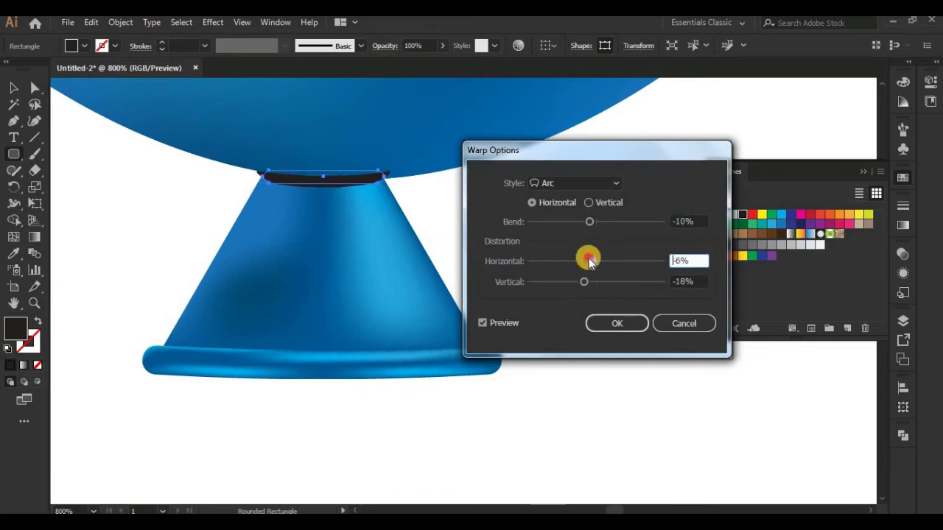
pyautogui.click(617, 323)
# Stretch, heighten and rotate the dark bar to sit along the neck top.
pyautogui.click(432, 354)
pyautogui.scroll(3, 332, 295)
pyautogui.click(269, 241)
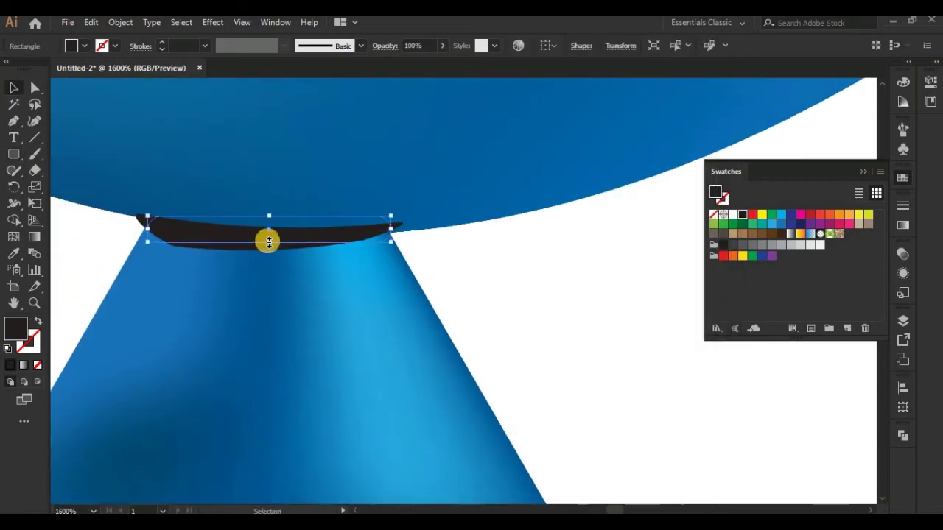
pyautogui.moveTo(268, 241); pyautogui.dragTo(273, 238)
pyautogui.moveTo(390, 215); pyautogui.dragTo(389, 218)
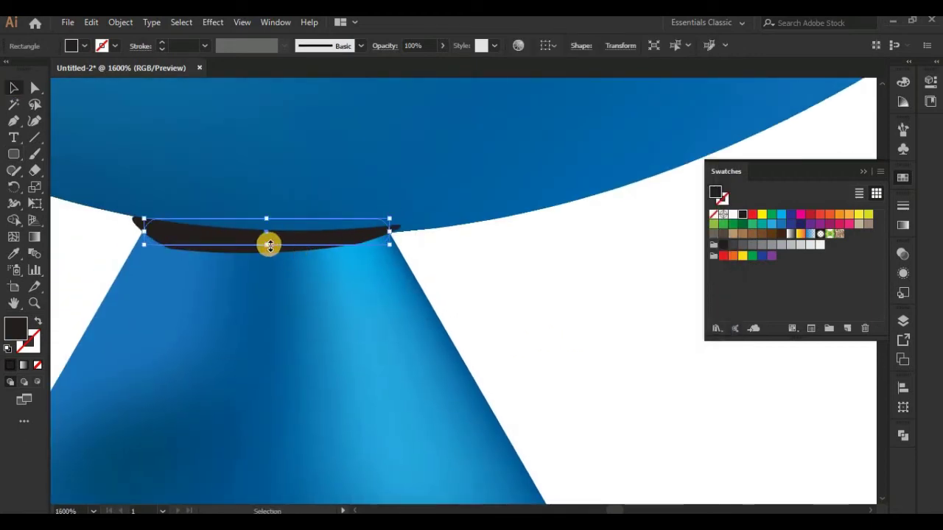
pyautogui.moveTo(421, 248); pyautogui.dragTo(400, 240)
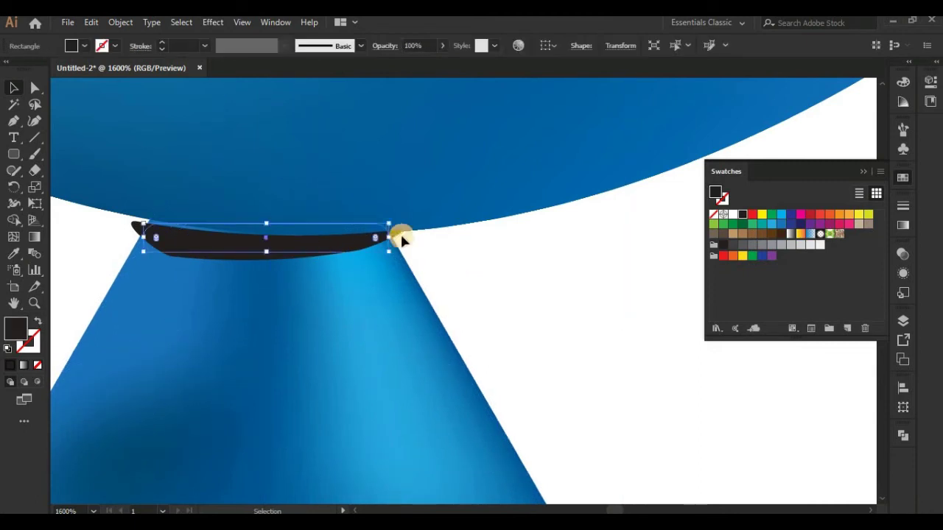
pyautogui.hotkey('ctrl', '+')
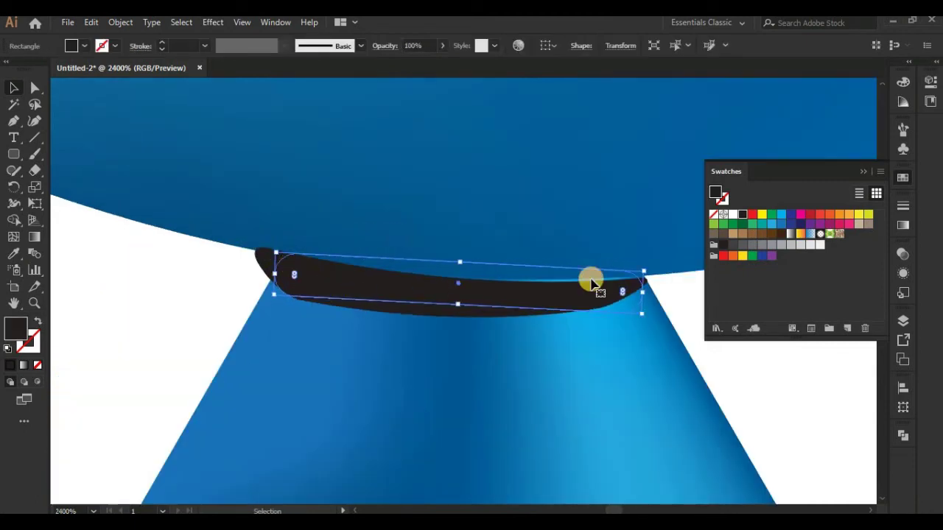
pyautogui.moveTo(646, 260); pyautogui.dragTo(639, 254)
pyautogui.moveTo(420, 289); pyautogui.dragTo(415, 288)
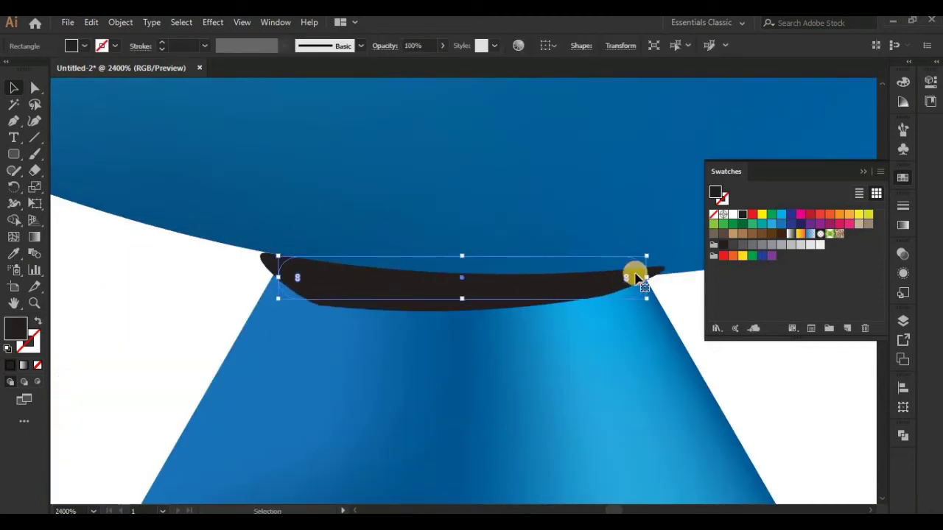
pyautogui.click(672, 307)
# Move the bar's right-tip anchor onto the balloon's edge, then deselect and zoom out.
pyautogui.hotkey('ctrl', '+')
pyautogui.press('a')
pyautogui.click(379, 293)
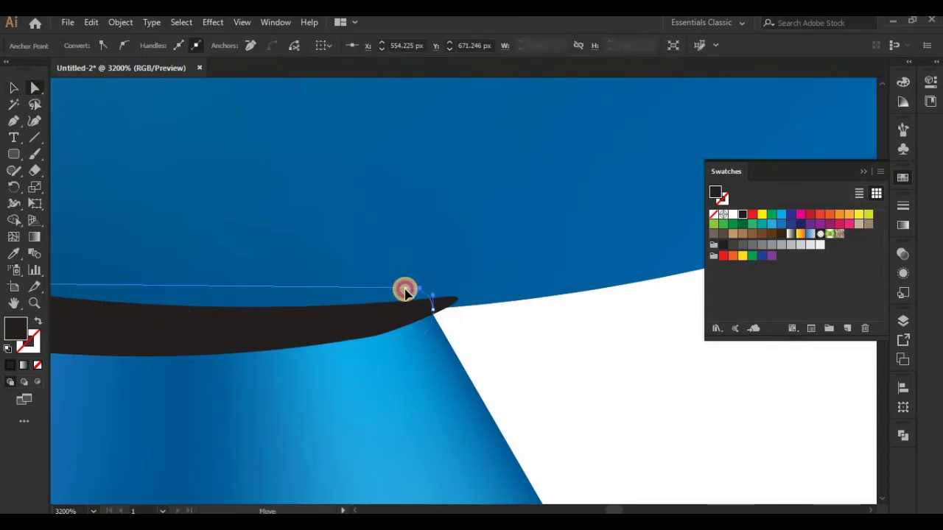
pyautogui.moveTo(404, 288); pyautogui.dragTo(411, 306)
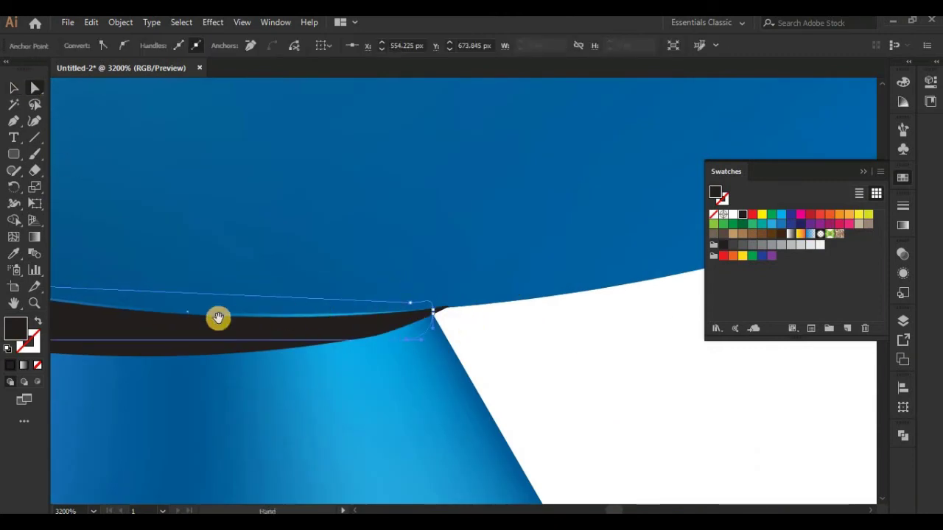
pyautogui.hscroll(-5, 216, 318)
pyautogui.hotkey('ctrl', 'shift', 'a')
pyautogui.click(442, 322)
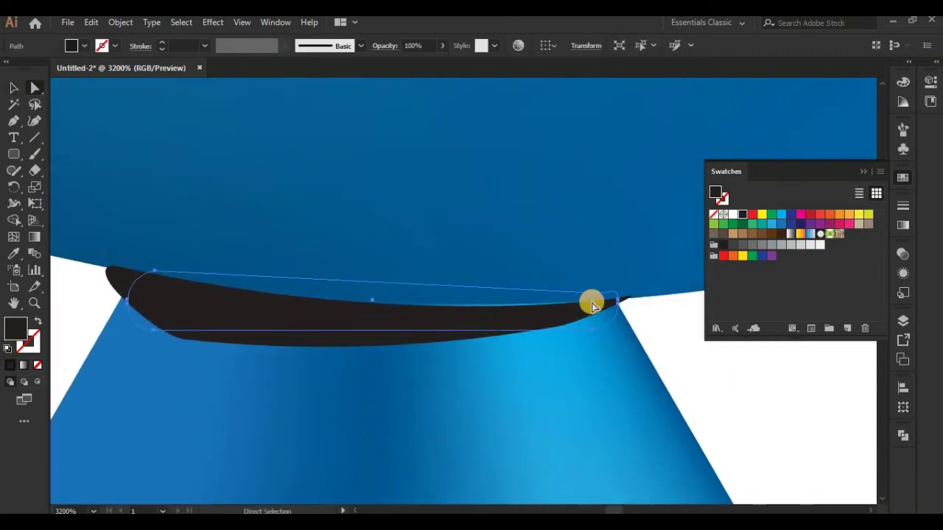
pyautogui.click(595, 290)
pyautogui.click(645, 336)
pyautogui.hotkey('ctrl', '-')
pyautogui.hotkey('ctrl', '-')
pyautogui.hotkey('ctrl', '-')
# Convert the dark band under the balloon into a gradient mesh.
pyautogui.click(14, 88)
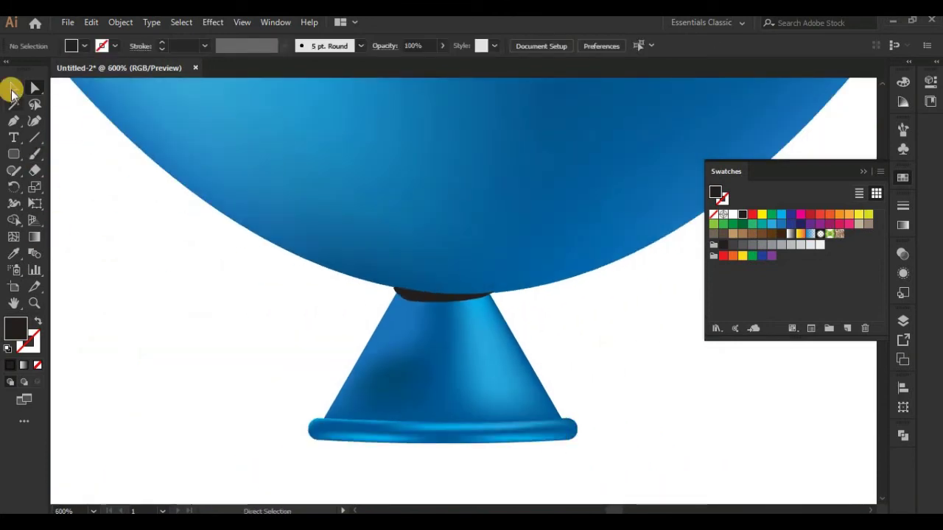
pyautogui.click(450, 296)
pyautogui.click(120, 22)
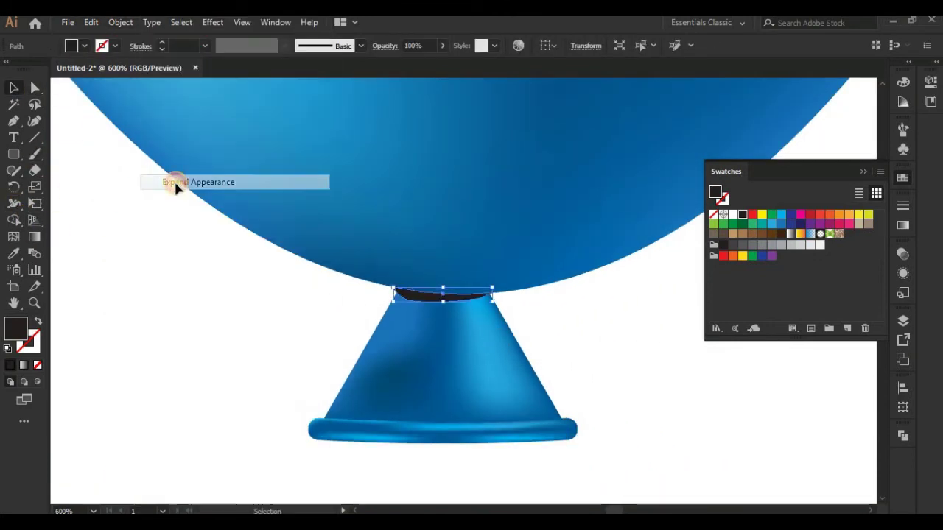
pyautogui.click(174, 179)
pyautogui.click(120, 22)
pyautogui.click(174, 226)
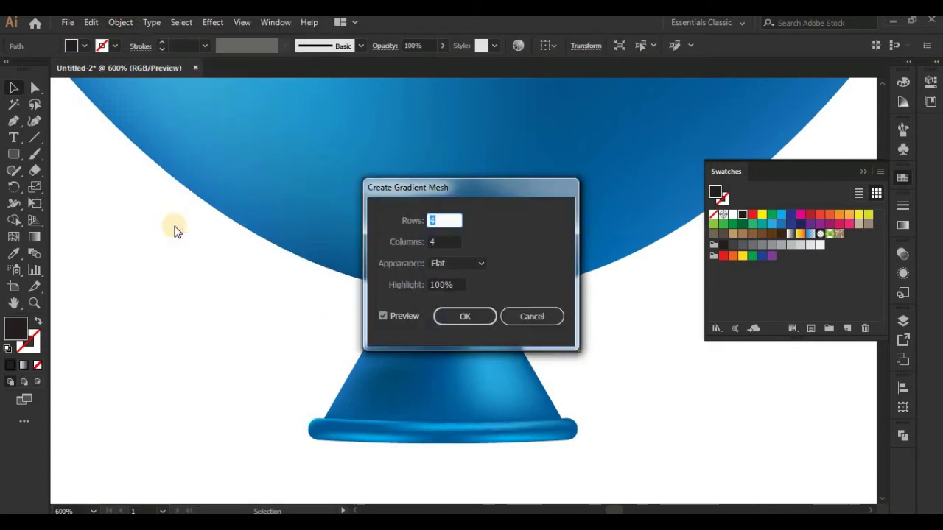
pyautogui.click(437, 312)
pyautogui.hotkey('ctrl', '+')
pyautogui.hotkey('ctrl', '+')
pyautogui.hotkey('ctrl', '+')
pyautogui.hotkey('ctrl', '+')
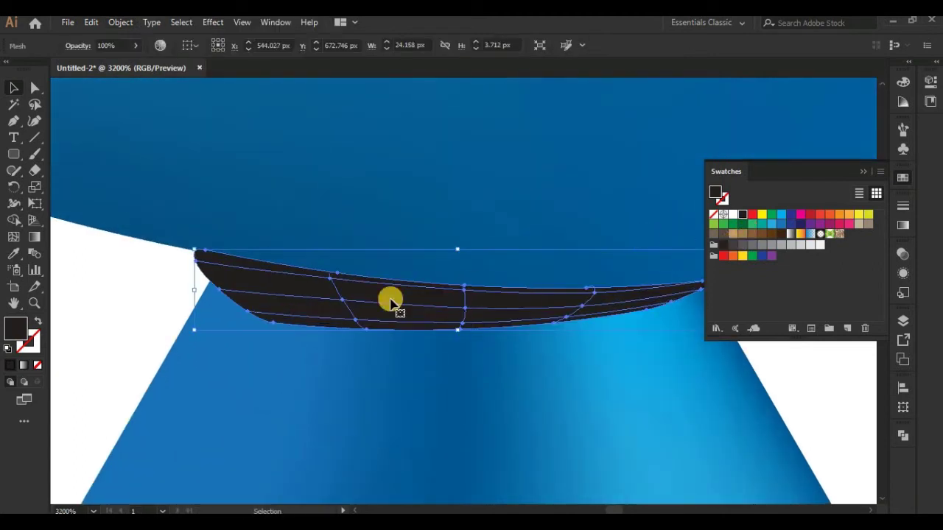
# Colour three of the band's mesh points grey, the middle one a lighter highlight.
pyautogui.click(35, 87)
pyautogui.click(330, 273)
pyautogui.click(732, 244)
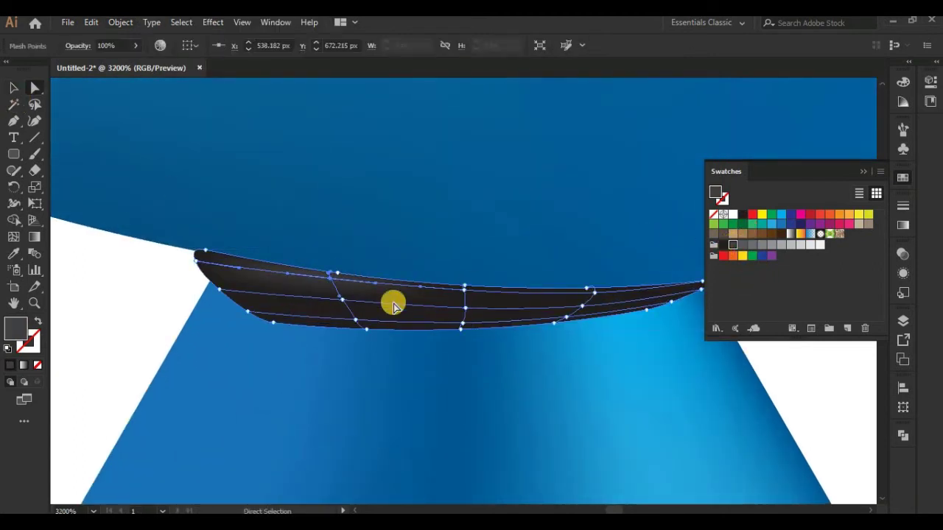
pyautogui.click(341, 299)
pyautogui.click(752, 244)
pyautogui.click(574, 311)
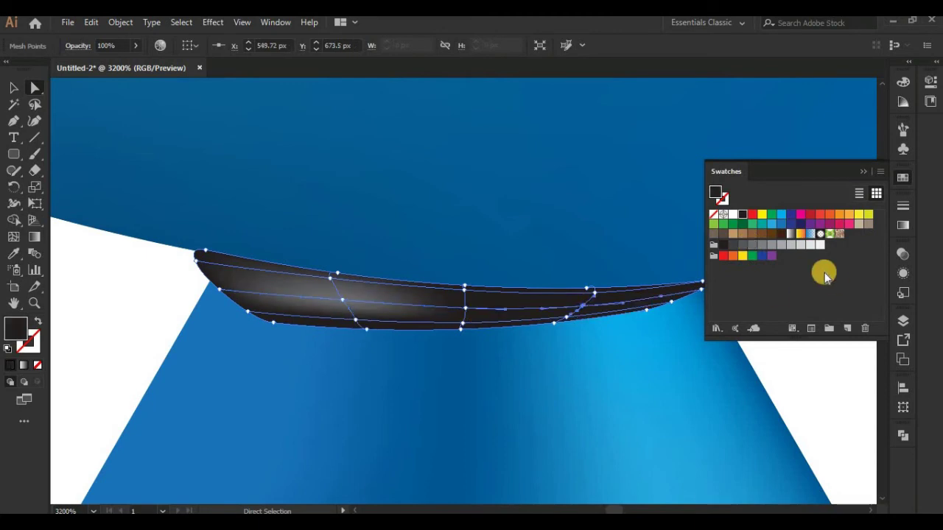
pyautogui.click(749, 247)
pyautogui.click(803, 375)
pyautogui.hotkey('ctrl', '-')
pyautogui.hotkey('ctrl', '-')
pyautogui.hotkey('ctrl', '-')
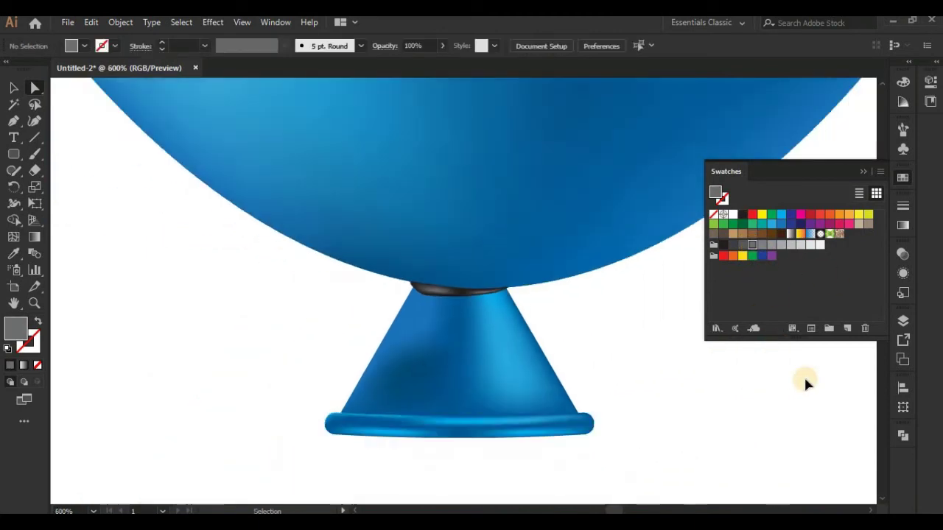
# Draw a curved, unfilled string path from the knot down below the balloon.
pyautogui.scroll(2, 473, 294)
pyautogui.scroll(-3, 602, 261)
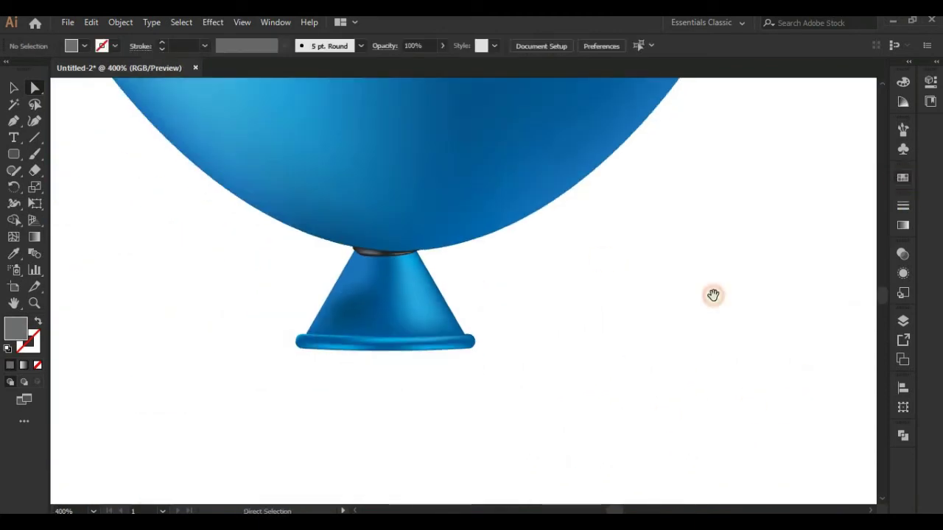
pyautogui.moveTo(712, 295); pyautogui.dragTo(568, 243)
pyautogui.hotkey('ctrl', '-')
pyautogui.hotkey('ctrl', '-')
pyautogui.hotkey('ctrl', '-')
pyautogui.hotkey('ctrl', '-')
pyautogui.hotkey('ctrl', '-')
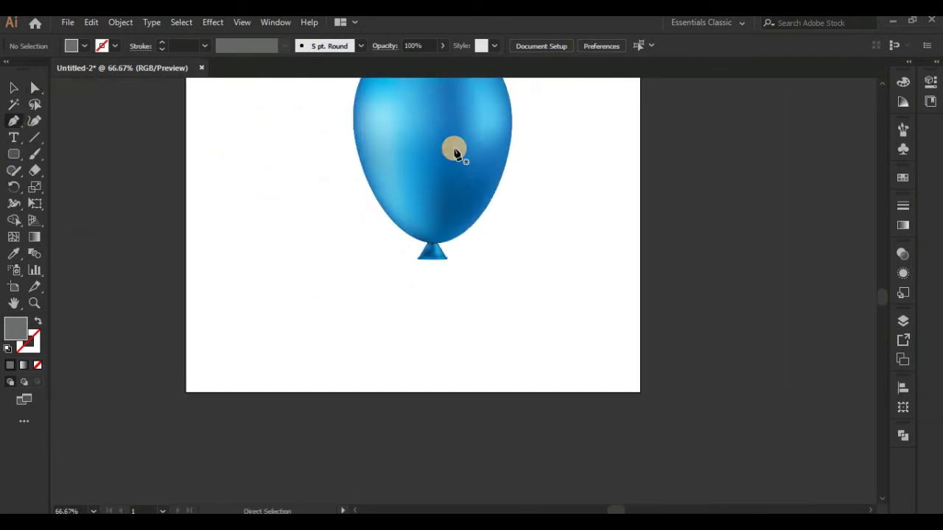
pyautogui.hotkey('ctrl', '+')
pyautogui.hotkey('ctrl', '+')
pyautogui.hotkey('ctrl', '+')
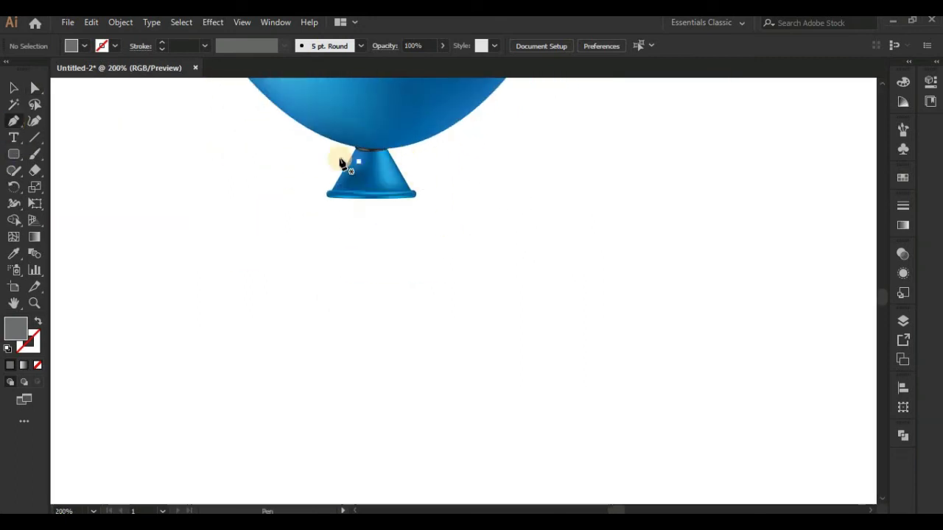
pyautogui.click(410, 153)
pyautogui.hotkey('ctrl', '-')
pyautogui.hotkey('ctrl', '-')
pyautogui.hotkey('ctrl', '-')
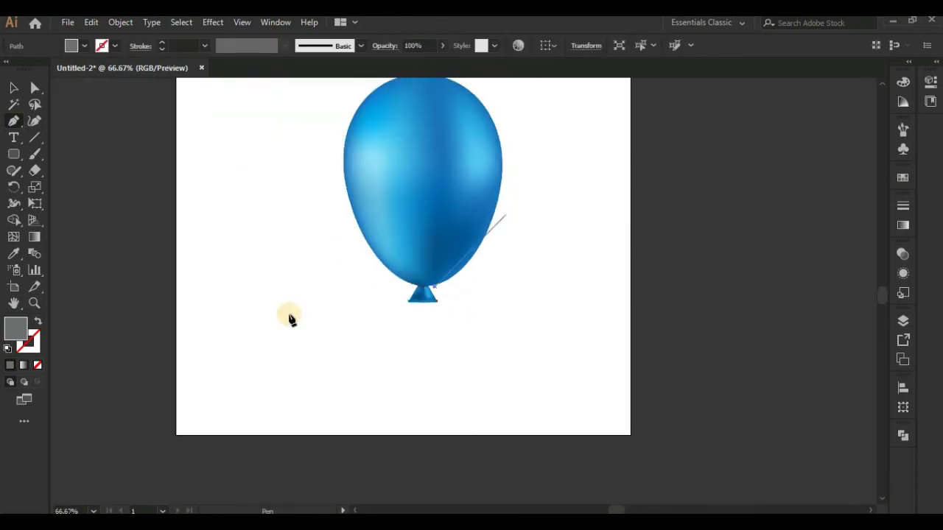
pyautogui.hotkey('shift', 'x')
pyautogui.moveTo(469, 304); pyautogui.dragTo(453, 341)
pyautogui.click(444, 478)
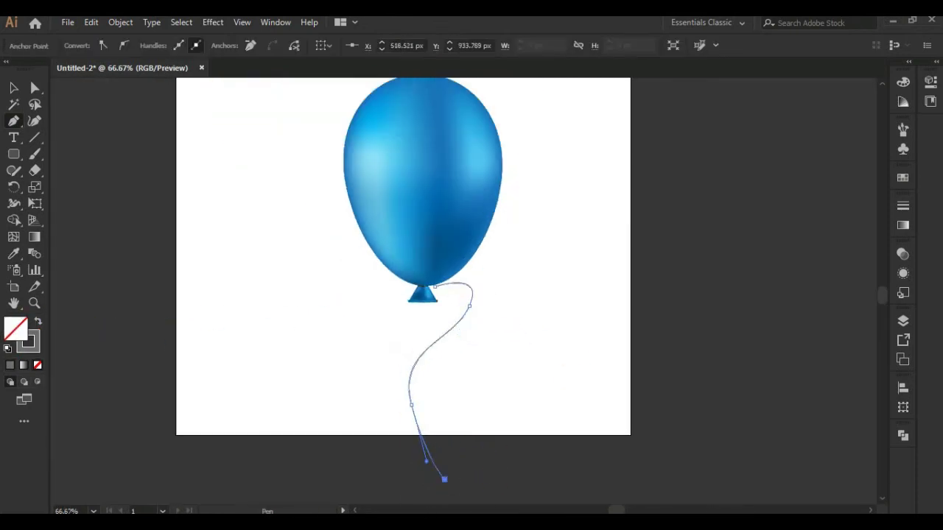
pyautogui.press('v')
# Attach the string's top end to the knot and shorten it to end inside the artboard.
pyautogui.hotkey('ctrl', '+')
pyautogui.hotkey('ctrl', '+')
pyautogui.scroll(5, 452, 331)
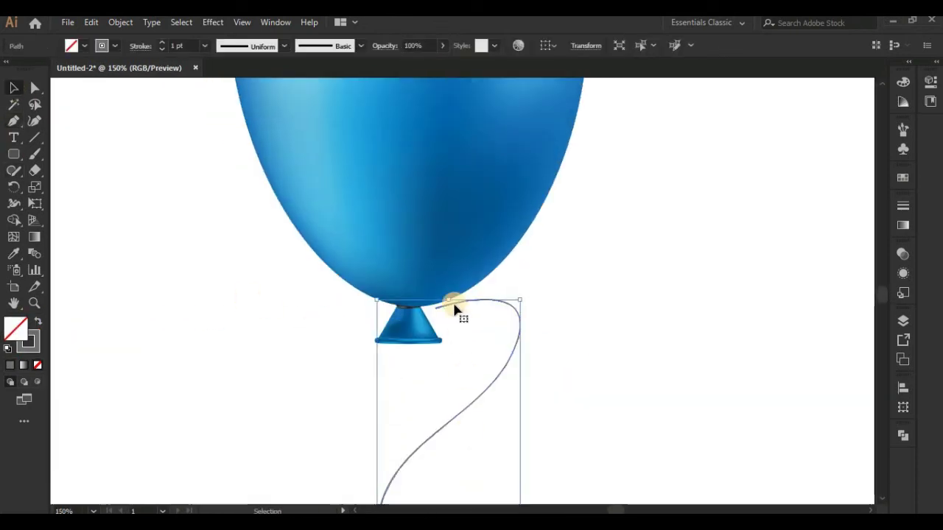
pyautogui.moveTo(452, 311); pyautogui.dragTo(437, 313)
pyautogui.rightClick(445, 312)
pyautogui.click(593, 389)
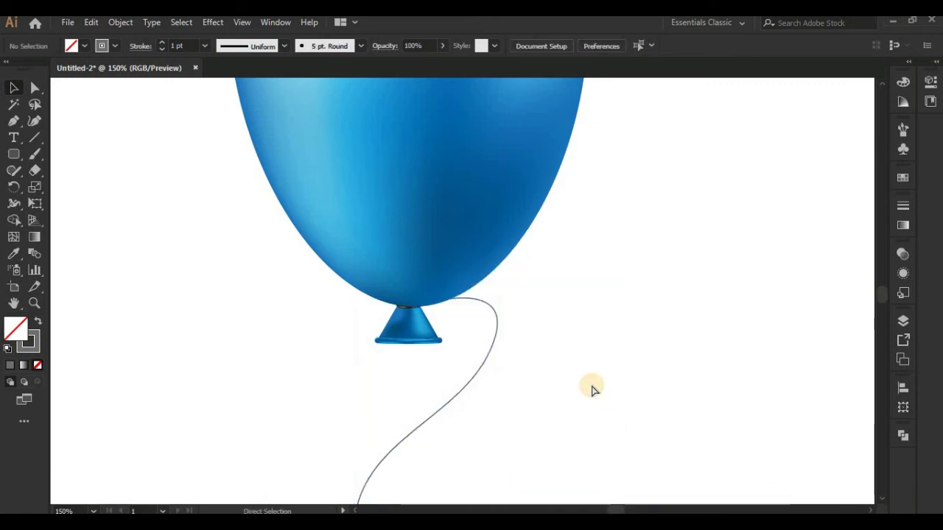
pyautogui.hotkey('ctrl', '+')
pyautogui.hotkey('ctrl', '+')
pyautogui.hotkey('ctrl', '+')
pyautogui.click(468, 335)
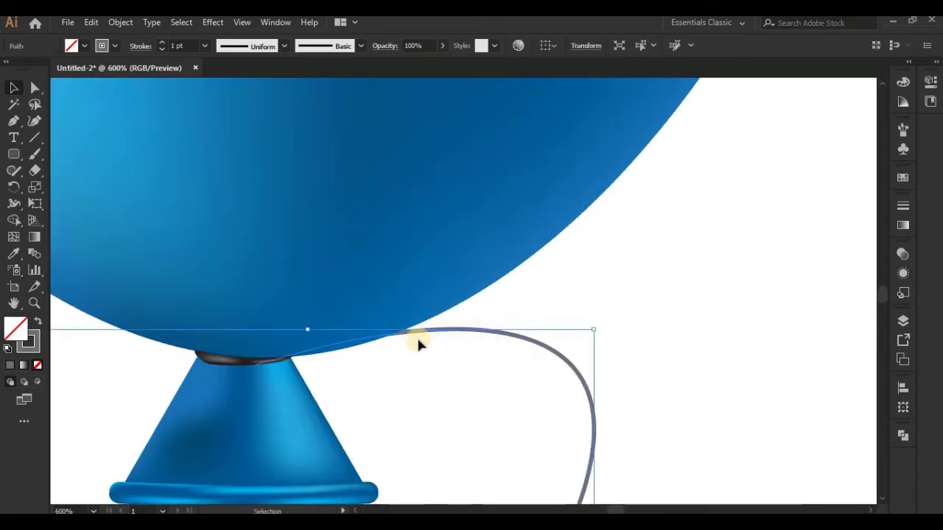
pyautogui.hotkey('ctrl', '-')
pyautogui.hotkey('ctrl', '-')
pyautogui.hotkey('ctrl', '-')
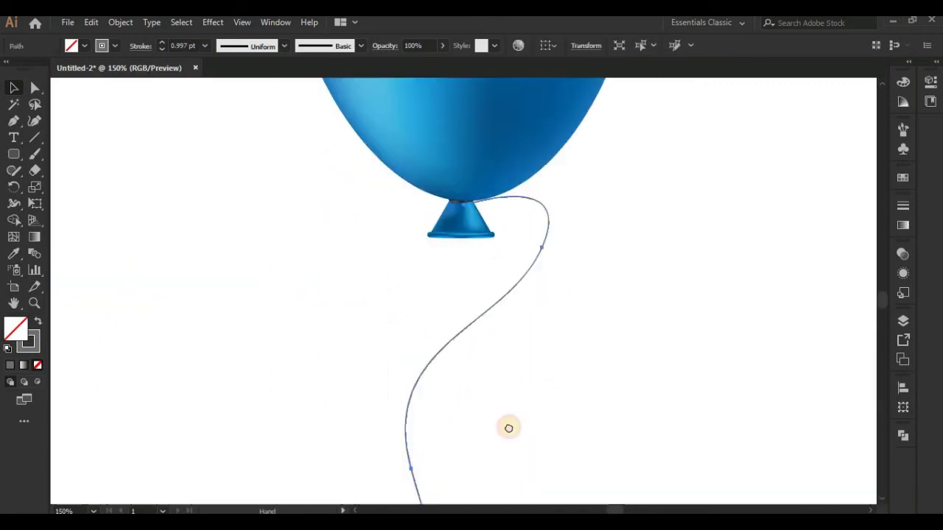
pyautogui.click(572, 358)
pyautogui.hotkey('ctrl', '+')
pyautogui.hotkey('ctrl', '+')
pyautogui.hotkey('ctrl', '+')
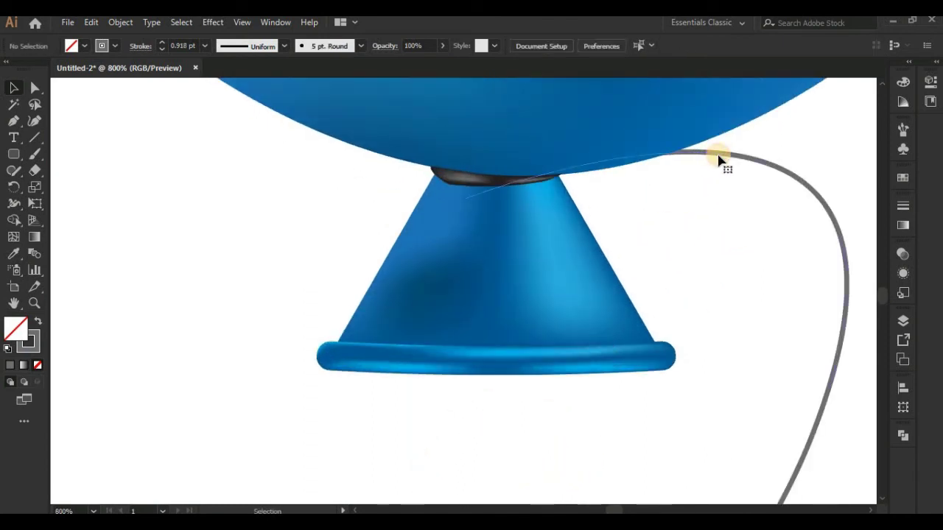
pyautogui.moveTo(722, 157); pyautogui.dragTo(623, 174)
pyautogui.hotkey('ctrl', '0')
pyautogui.press('v')
pyautogui.moveTo(463, 361); pyautogui.dragTo(463, 316)
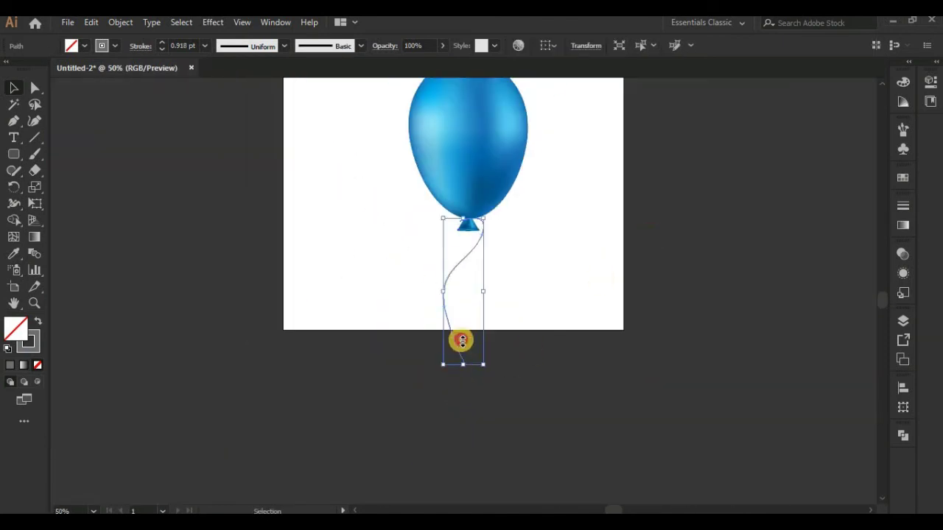
pyautogui.click(511, 248)
# Adjust the string's curve near the knot and set its stroke to 4 pt.
pyautogui.hotkey('ctrl', '+')
pyautogui.hotkey('ctrl', '+')
pyautogui.hotkey('ctrl', '+')
pyautogui.moveTo(511, 248); pyautogui.dragTo(504, 414)
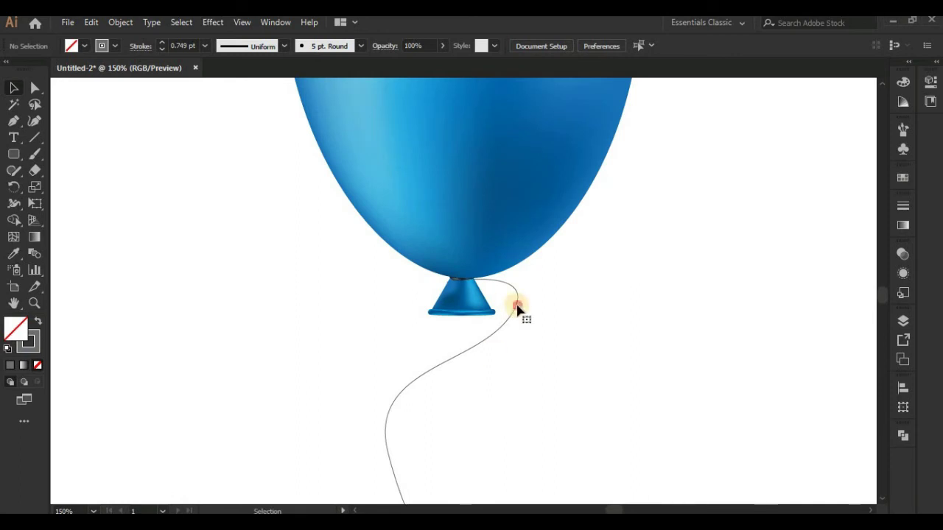
pyautogui.hotkey('ctrl', '+')
pyautogui.hotkey('ctrl', '+')
pyautogui.hotkey('ctrl', '+')
pyautogui.scroll(3, 488, 312)
pyautogui.press('a')
pyautogui.click(431, 268)
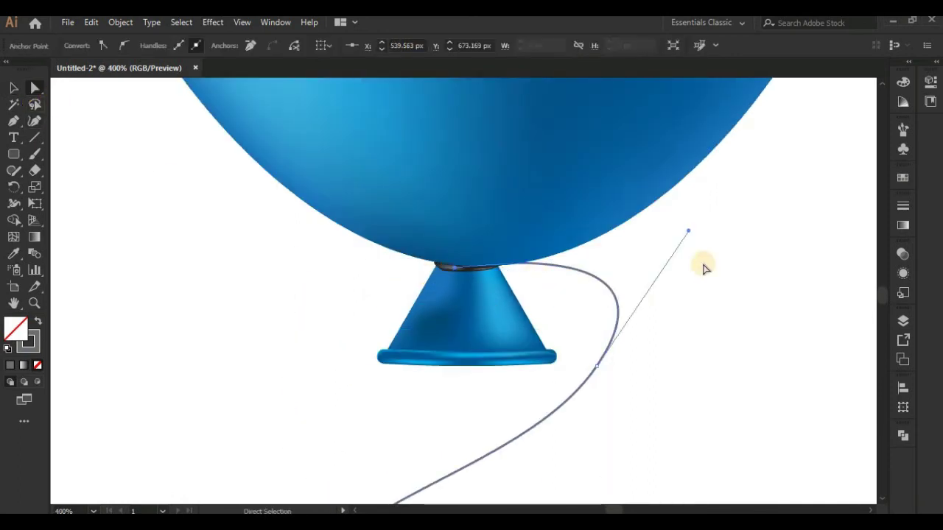
pyautogui.click(673, 315)
pyautogui.hotkey('ctrl', '1')
pyautogui.click(415, 362)
pyautogui.click(13, 88)
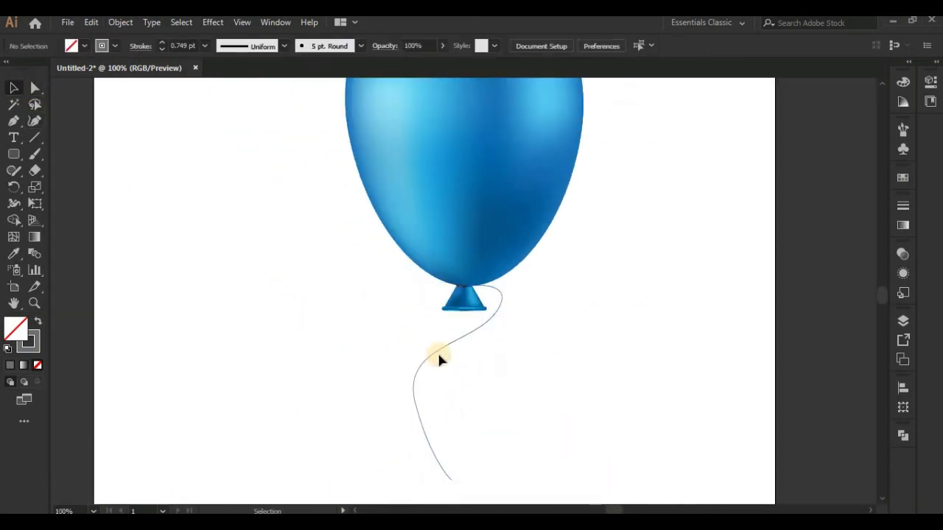
pyautogui.click(439, 358)
pyautogui.click(161, 42)
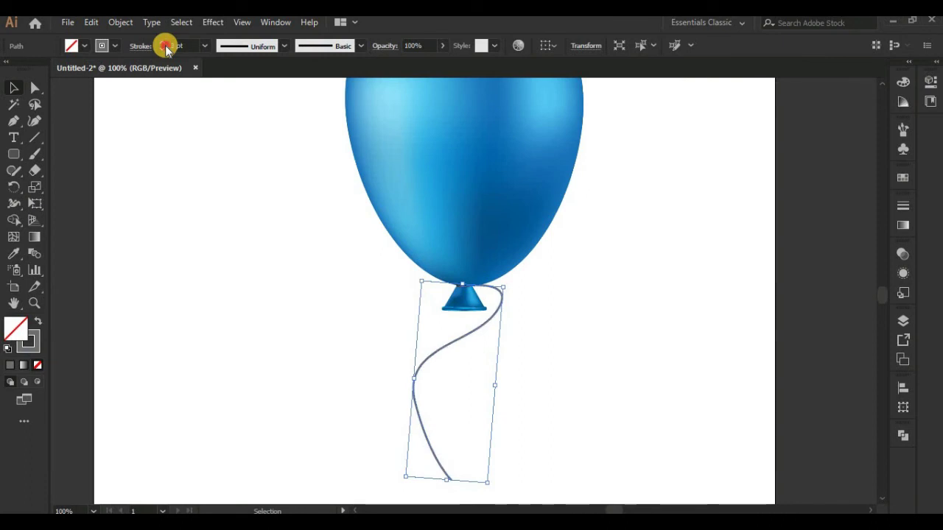
# Lengthen the string downward and raise its stroke weight to 5 pt.
pyautogui.click(462, 342)
pyautogui.scroll(-3, 482, 381)
pyautogui.moveTo(452, 389); pyautogui.dragTo(517, 457)
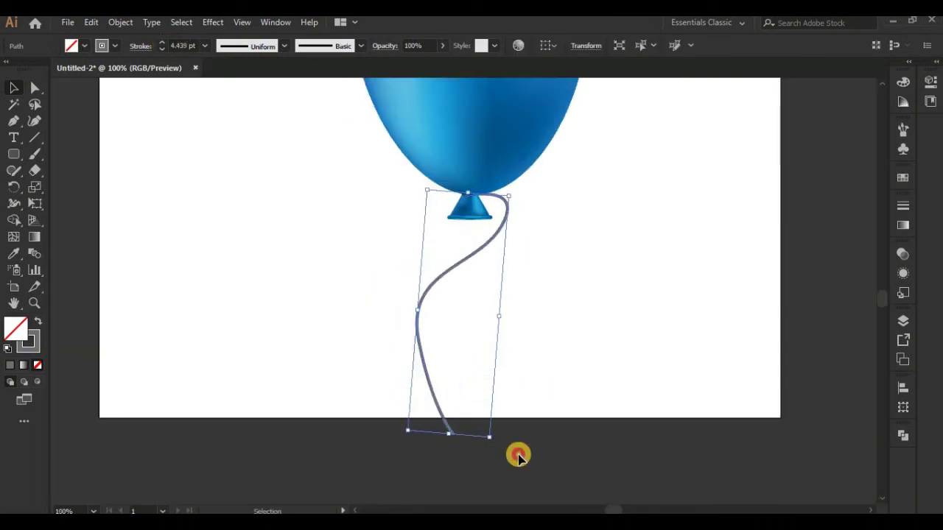
pyautogui.click(517, 457)
pyautogui.hotkey('ctrl', '+')
pyautogui.click(508, 292)
pyautogui.click(161, 41)
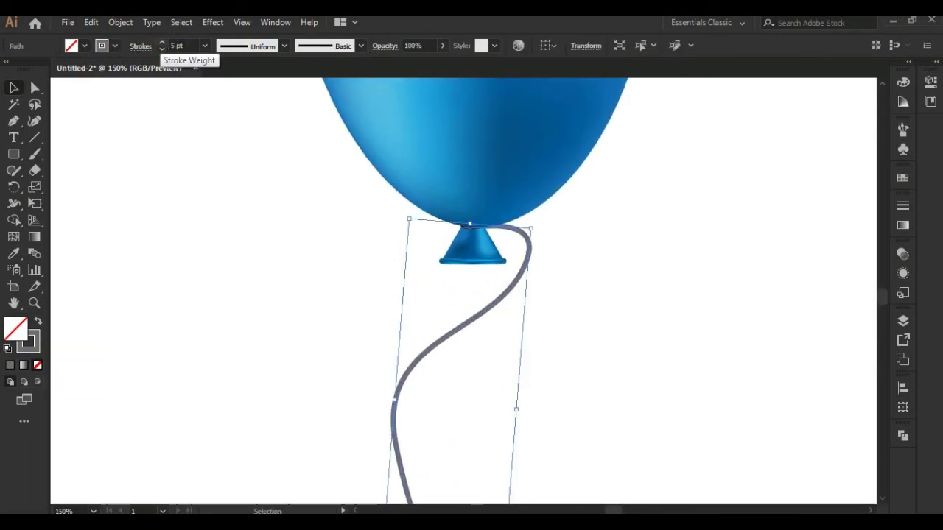
# Expand the string's stroke into a filled shape and colour it black.
pyautogui.click(120, 22)
pyautogui.click(177, 167)
pyautogui.click(452, 344)
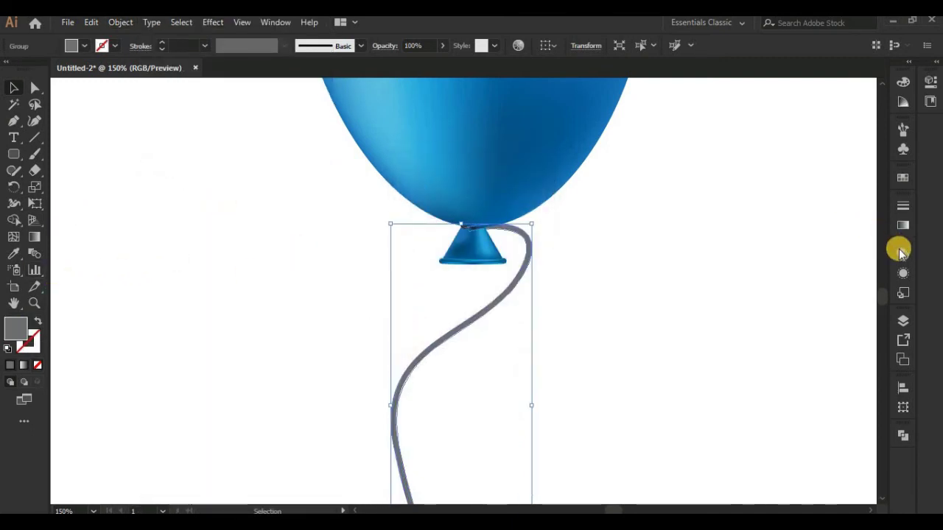
pyautogui.click(740, 228)
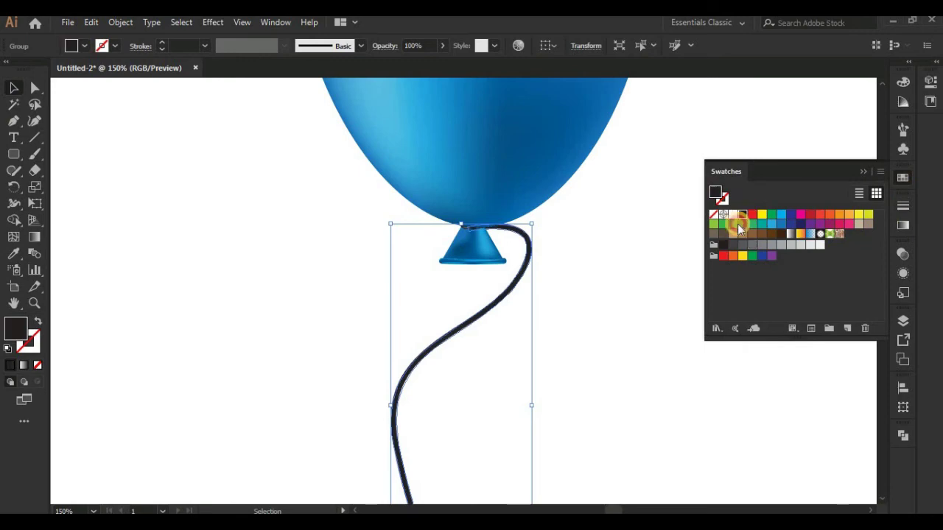
# Add a gradient mesh to the dark balloon string.
pyautogui.click(131, 24)
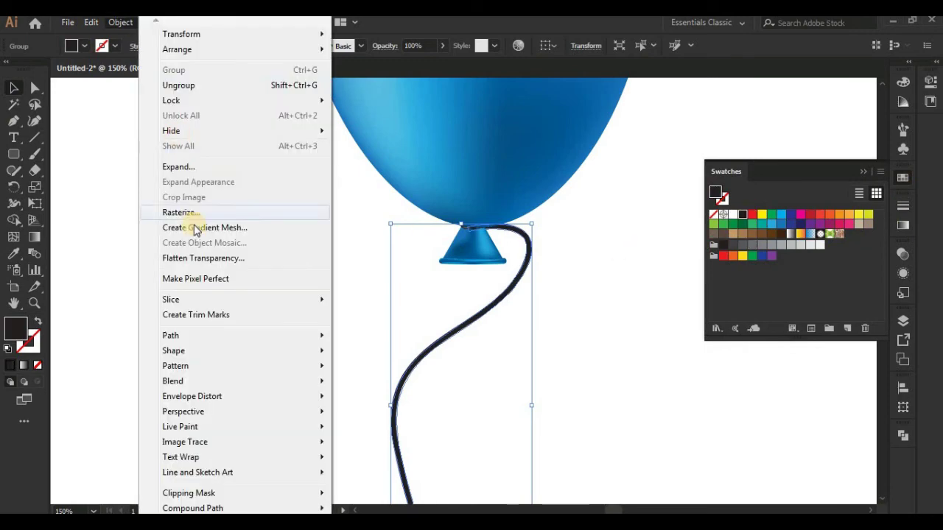
pyautogui.click(192, 225)
pyautogui.click(500, 316)
pyautogui.scroll(3, 505, 313)
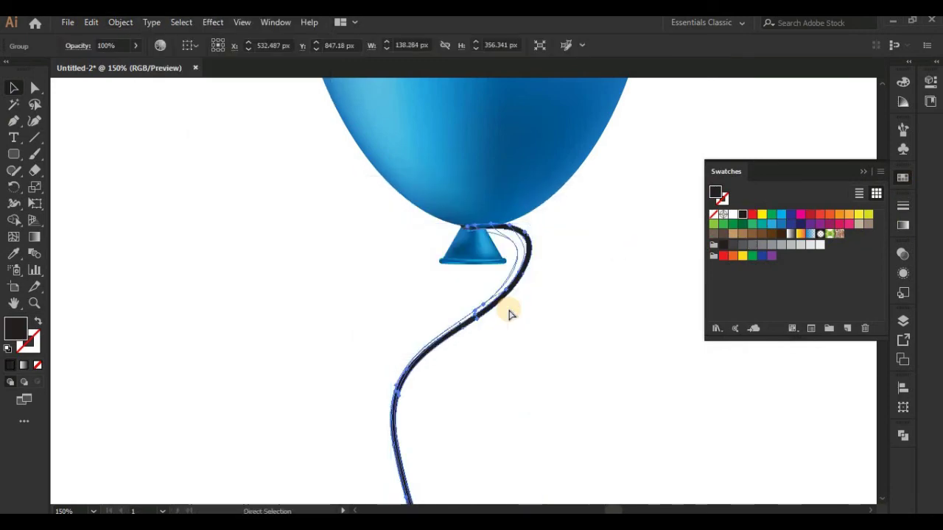
pyautogui.scroll(2, 490, 305)
# Colour mesh points near the top of the string white and reposition one along the cord.
pyautogui.press('a')
pyautogui.click(400, 151)
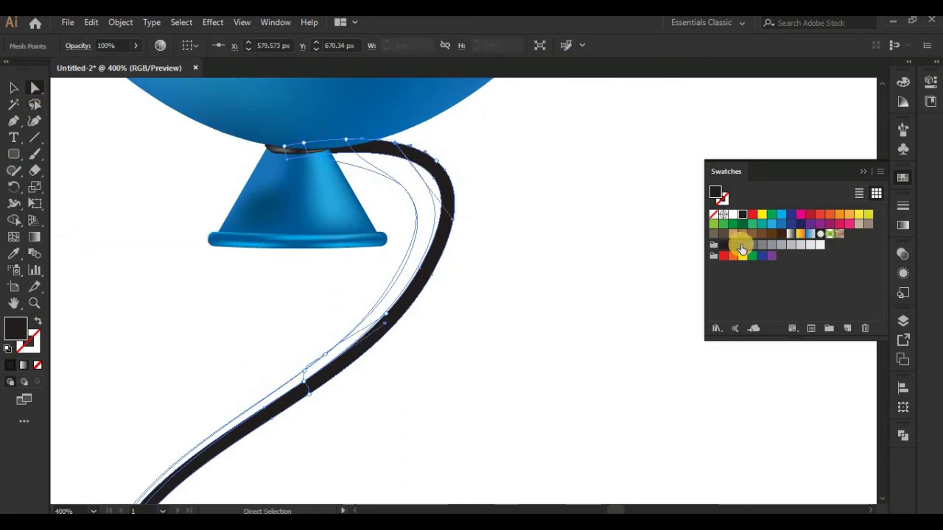
pyautogui.click(353, 164)
pyautogui.click(423, 275)
pyautogui.click(744, 253)
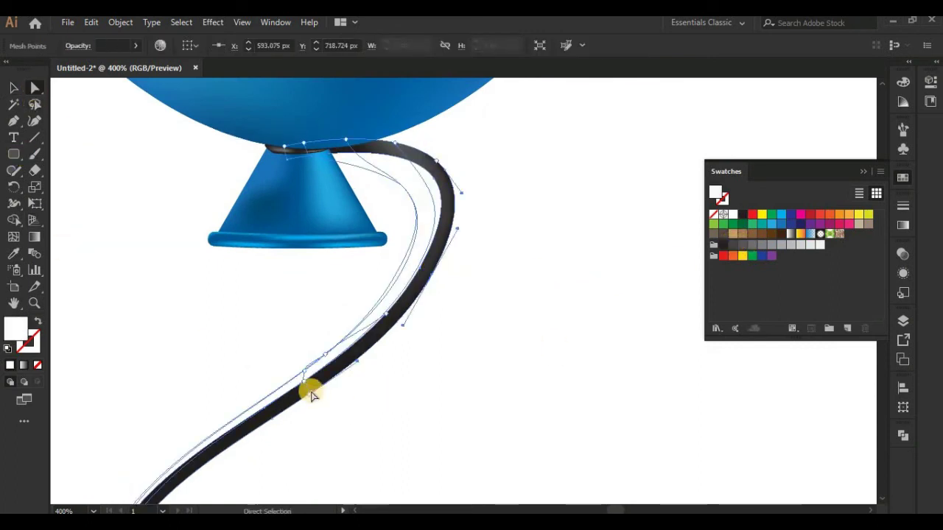
pyautogui.click(593, 316)
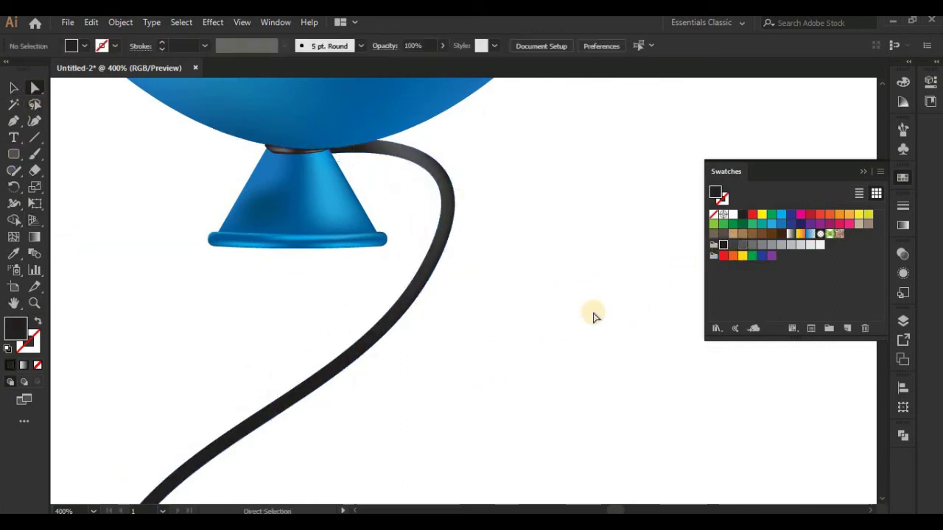
pyautogui.click(299, 390)
pyautogui.moveTo(306, 385); pyautogui.dragTo(307, 390)
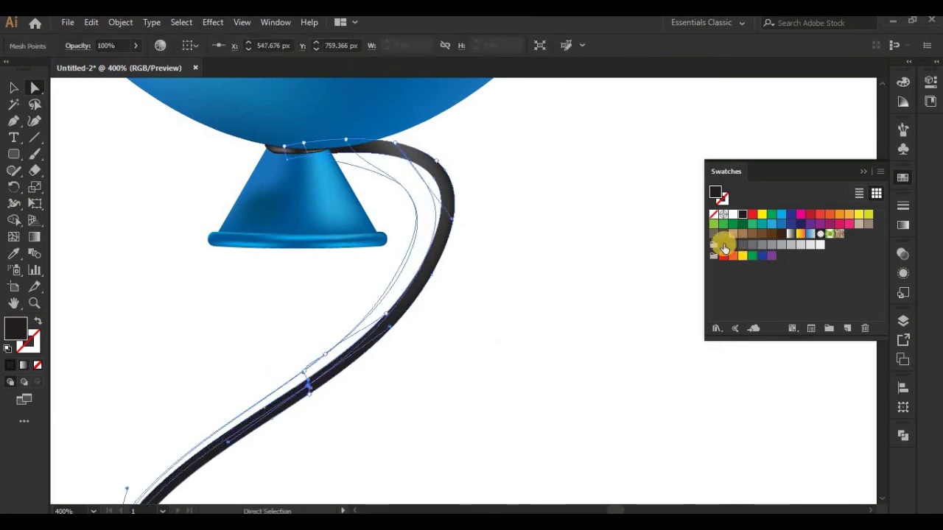
# Move the whole string down about 35 px.
pyautogui.click(421, 274)
pyautogui.click(687, 274)
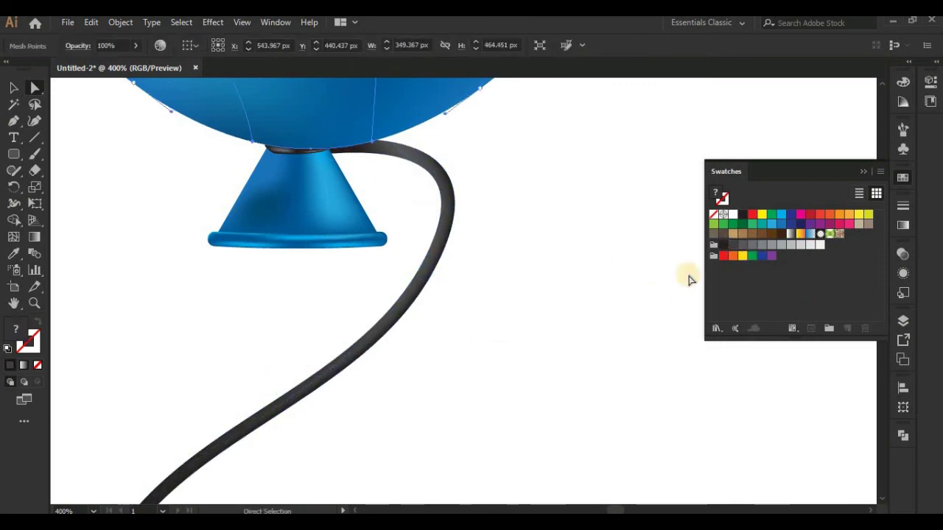
pyautogui.click(308, 142)
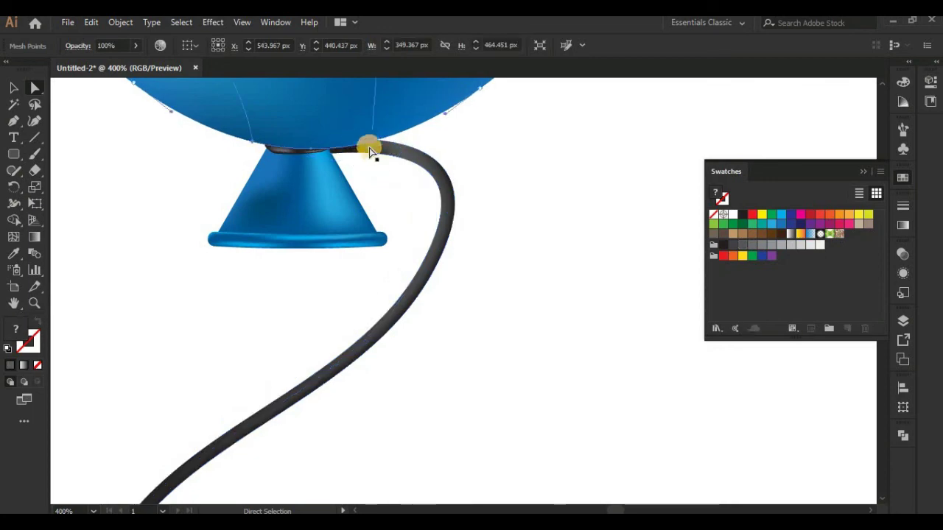
pyautogui.click(13, 87)
pyautogui.moveTo(330, 204)
pyautogui.mouseDown()
pyautogui.moveTo(329, 230)
pyautogui.moveTo(412, 244)
pyautogui.mouseUp()
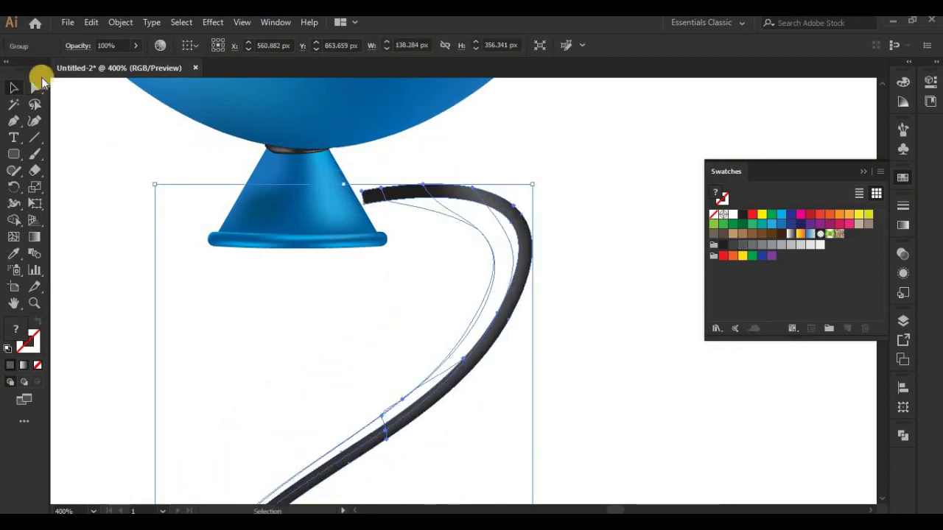
# Fill lower mesh points on the string with white and grey highlights.
pyautogui.click(387, 193)
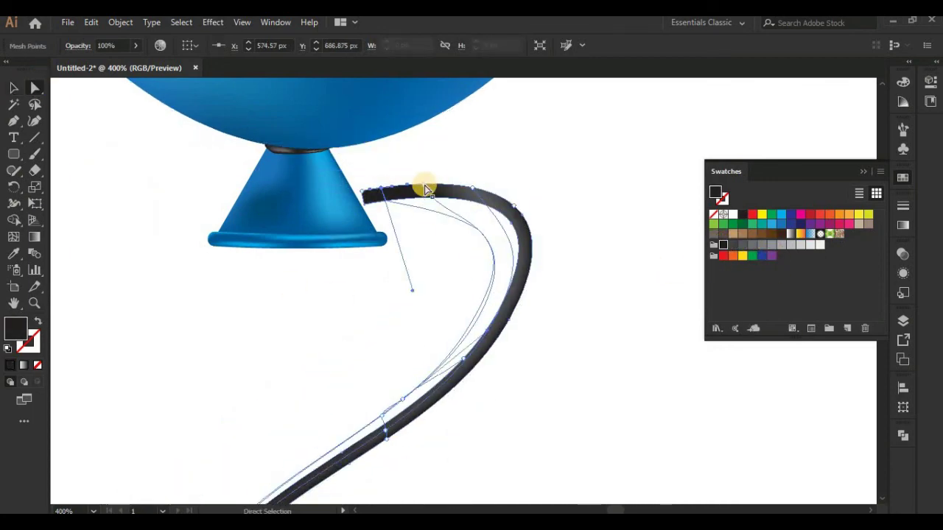
pyautogui.scroll(-5, 619, 330)
pyautogui.click(479, 172)
pyautogui.click(731, 213)
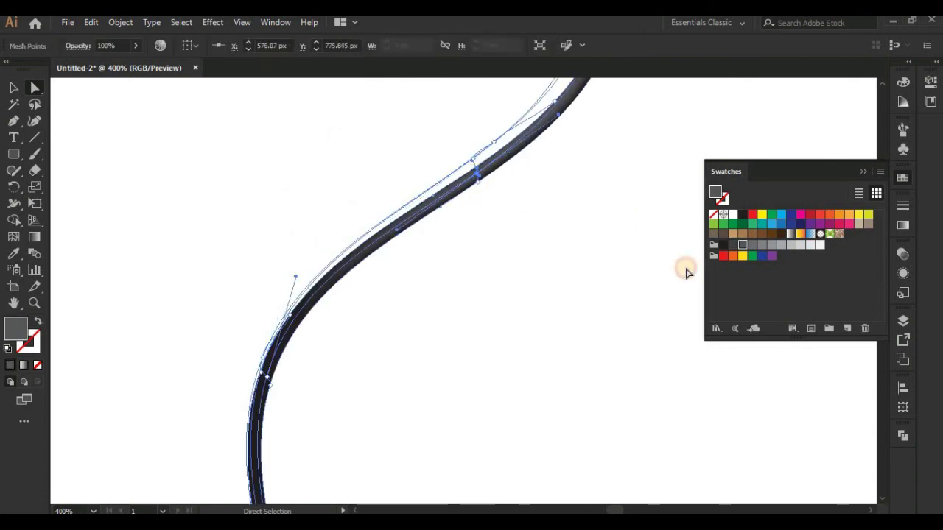
pyautogui.click(287, 336)
pyautogui.click(742, 245)
pyautogui.click(358, 152)
# Add grey shading to a mesh point near the string's end and review the result.
pyautogui.scroll(-3, 357, 152)
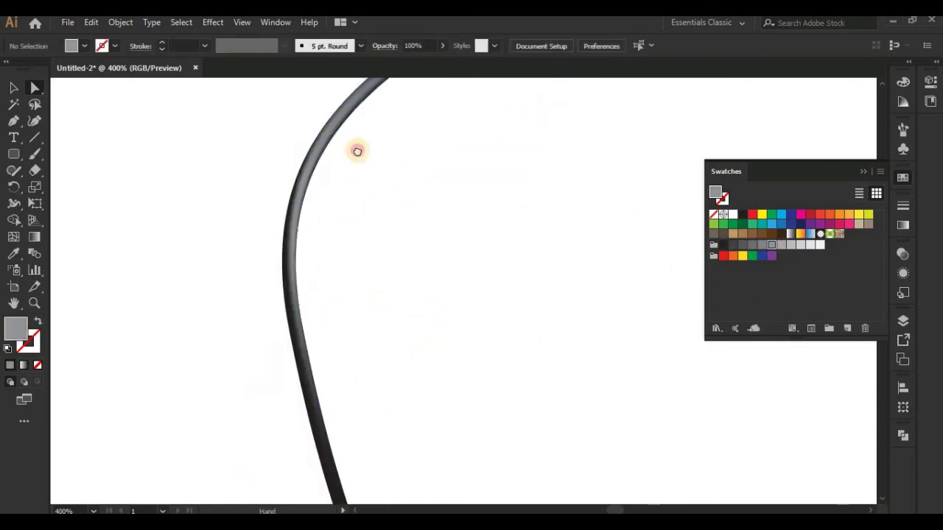
pyautogui.scroll(-3, 311, 258)
pyautogui.click(311, 258)
pyautogui.click(751, 247)
pyautogui.click(427, 391)
pyautogui.scroll(-5, 427, 391)
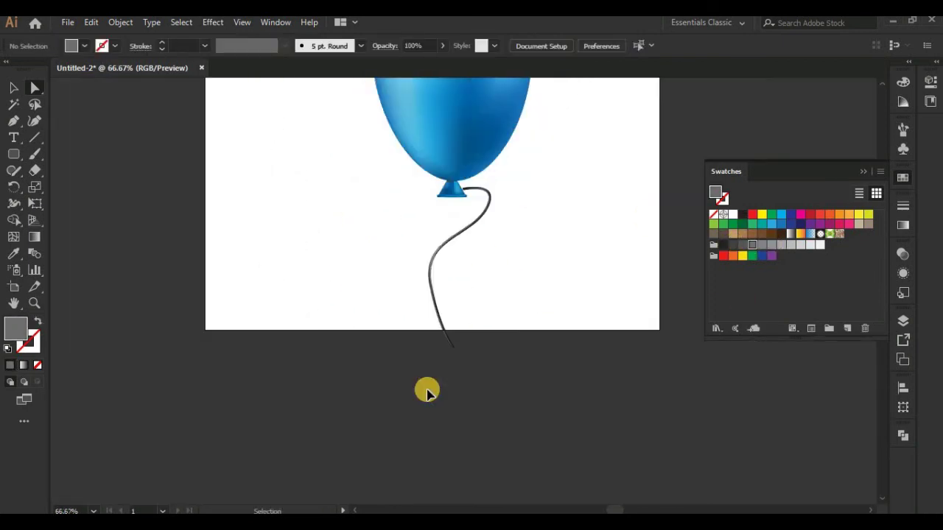
pyautogui.scroll(4, 427, 391)
pyautogui.click(482, 193)
# Give the last string mesh point light grey and zoom out to the balloon.
pyautogui.click(788, 246)
pyautogui.click(478, 200)
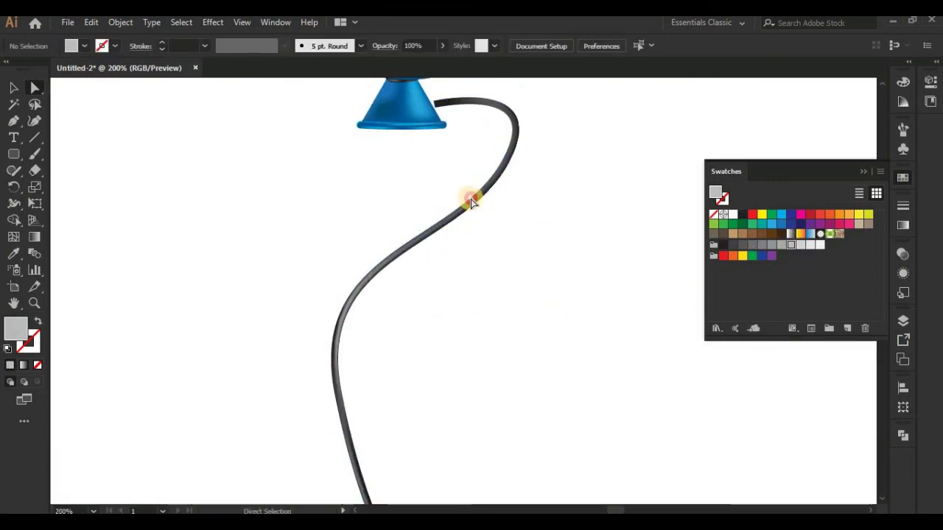
pyautogui.click(563, 283)
pyautogui.hotkey('ctrl', '-')
pyautogui.hotkey('ctrl', '-')
pyautogui.hotkey('ctrl', '-')
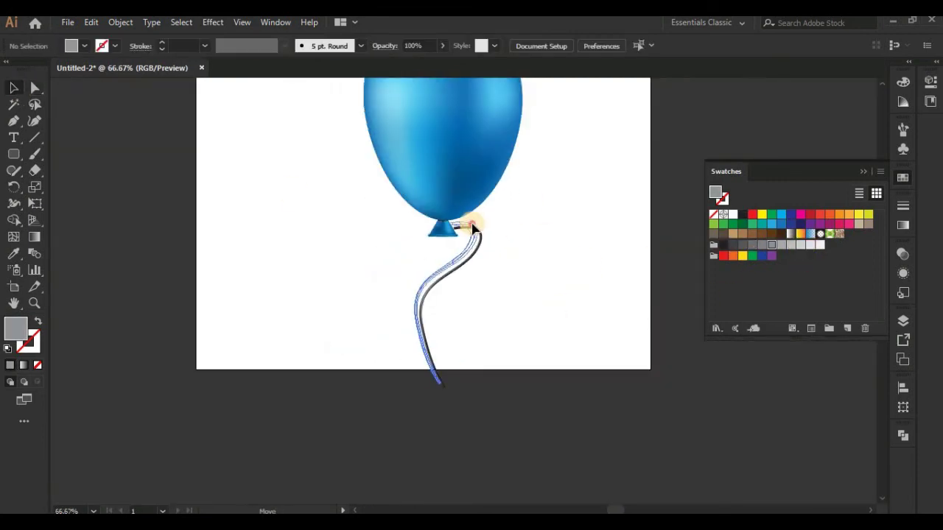
# Select the balloon with its string, group them, and zoom to the artboard.
pyautogui.click(473, 229)
pyautogui.click(481, 362)
pyautogui.hotkey('ctrl', '-')
pyautogui.hotkey('ctrl', '-')
pyautogui.click(389, 259)
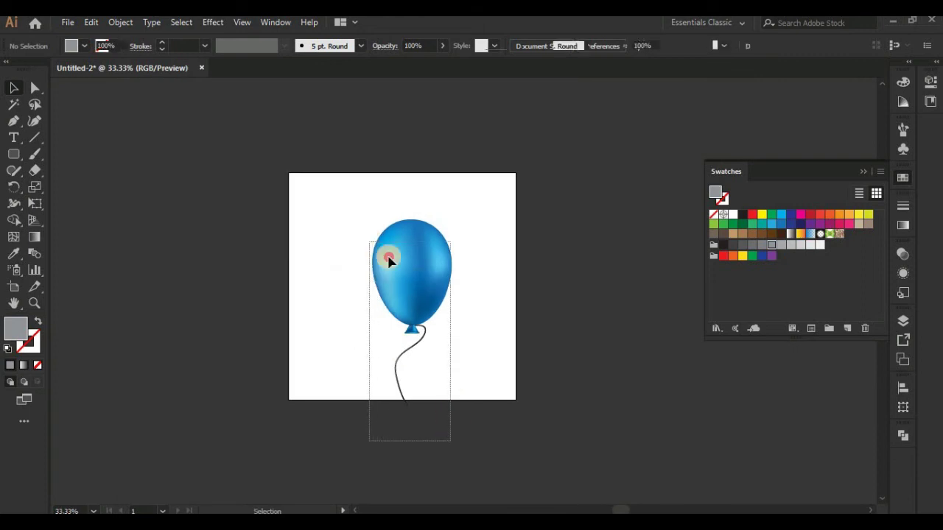
pyautogui.rightClick(389, 259)
pyautogui.click(448, 358)
pyautogui.click(400, 265)
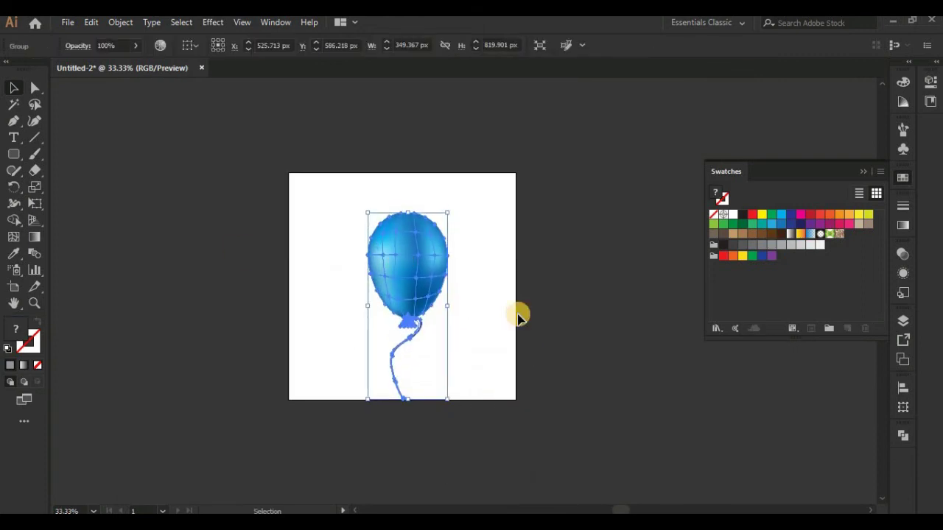
pyautogui.click(564, 408)
pyautogui.hotkey('ctrl', '+')
# Draw a large rectangle over the artboard and send it behind the balloon.
pyautogui.moveTo(13, 154); pyautogui.dragTo(76, 161)
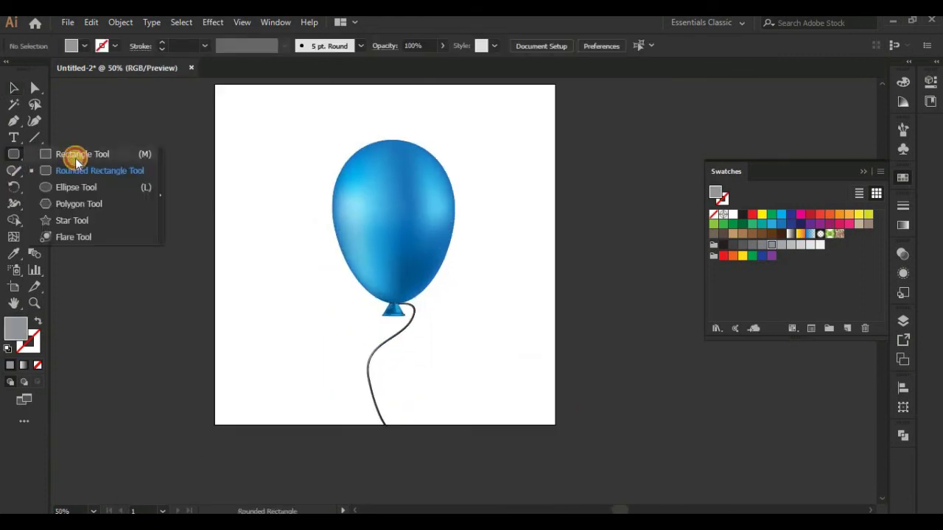
pyautogui.moveTo(401, 289); pyautogui.dragTo(575, 474)
pyautogui.click(760, 223)
pyautogui.press('v')
pyautogui.rightClick(364, 231)
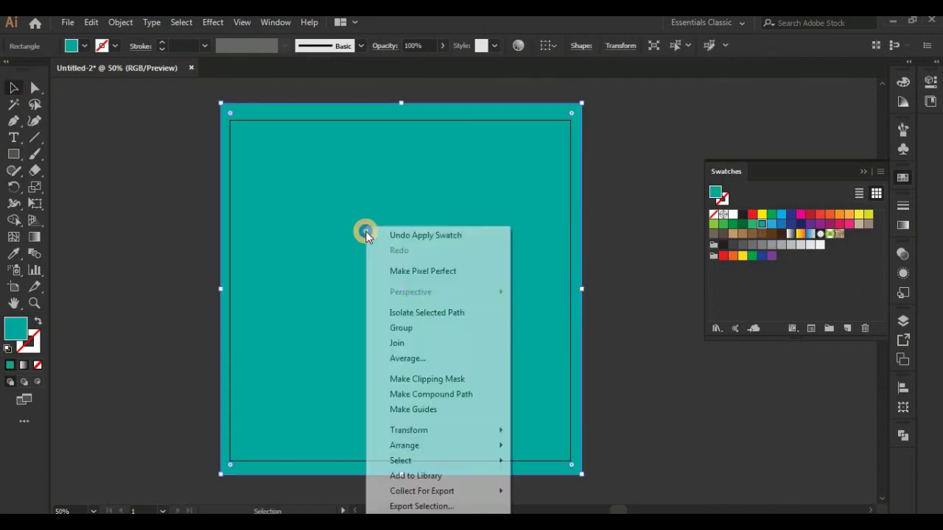
pyautogui.click(544, 486)
# Fill the rectangle with the Fading Sky gradient, blue right stop, radial and reversed.
pyautogui.click(782, 216)
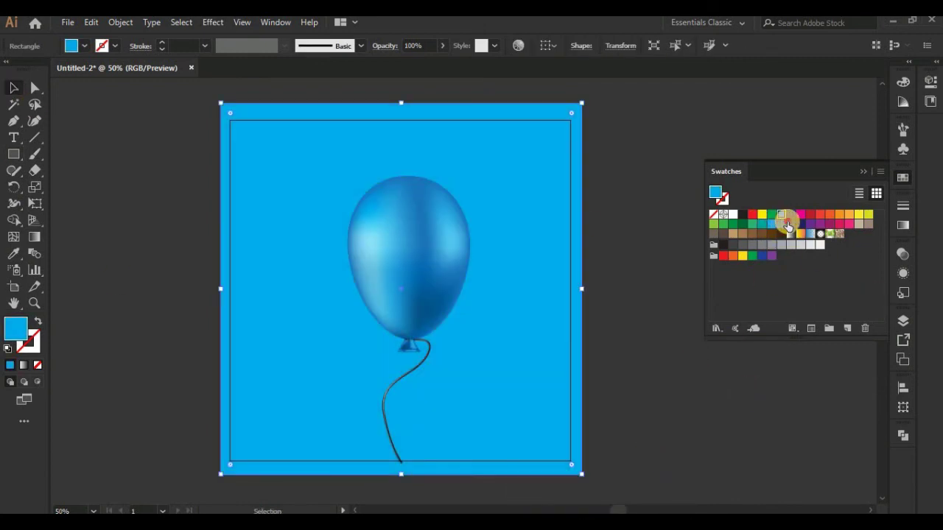
pyautogui.hotkey('ctrl', 'F9')
pyautogui.click(742, 224)
pyautogui.click(757, 223)
pyautogui.click(703, 290)
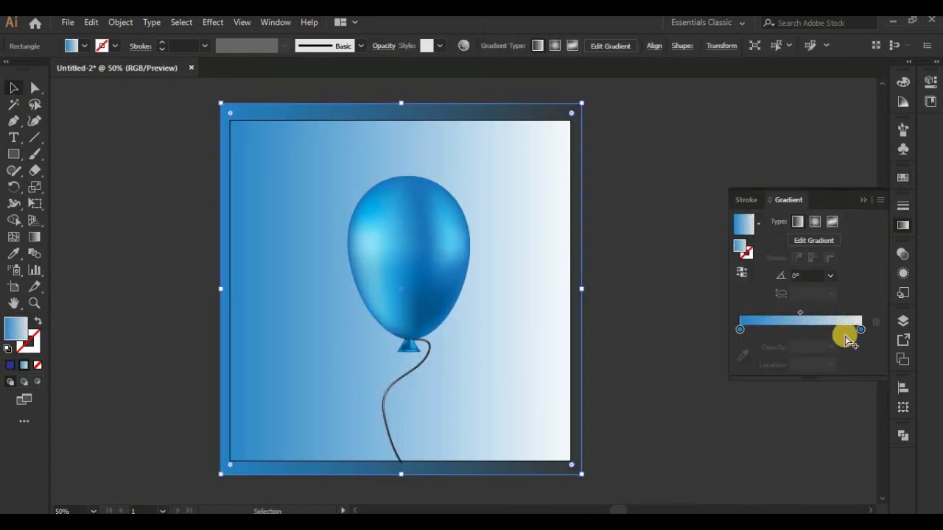
pyautogui.click(835, 347)
pyautogui.doubleClick(860, 329)
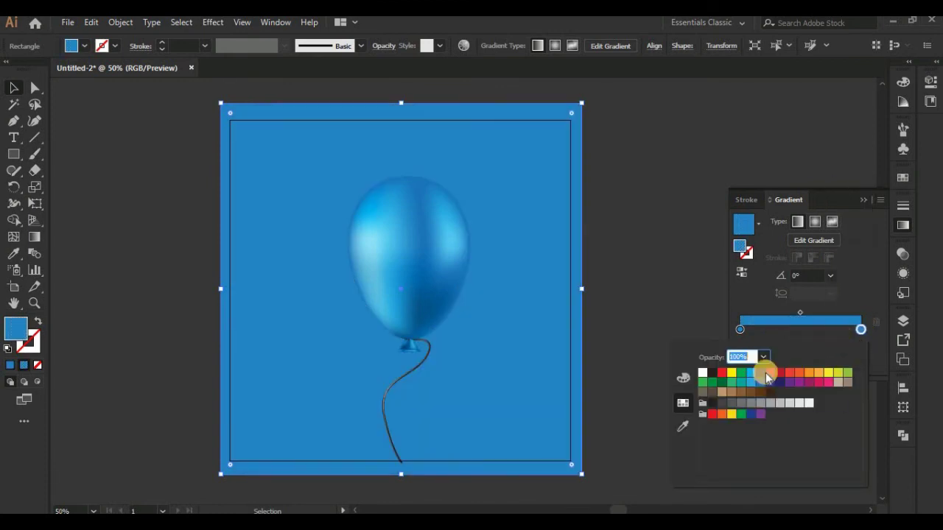
pyautogui.click(762, 385)
pyautogui.click(741, 269)
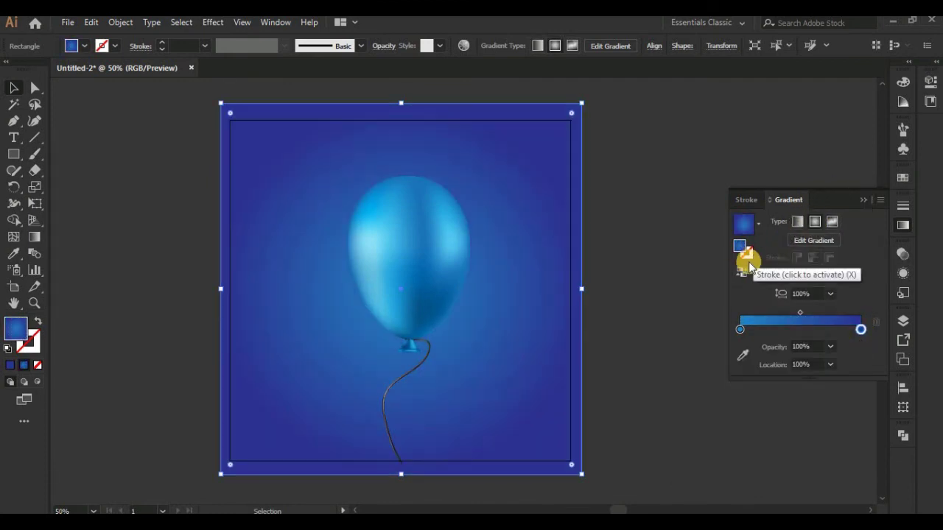
pyautogui.click(743, 277)
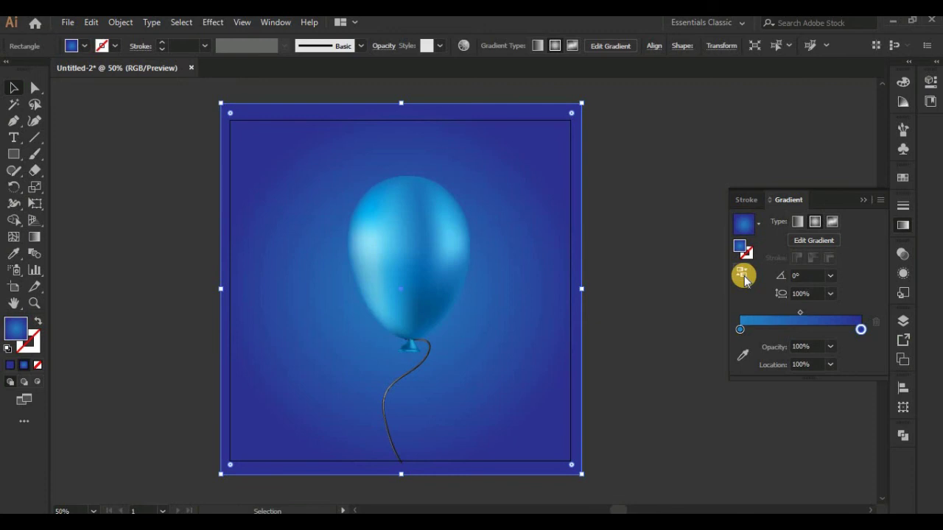
# Deselect the backdrop and begin a new exact-size rectangle.
pyautogui.click(120, 197)
pyautogui.click(14, 153)
pyautogui.click(225, 218)
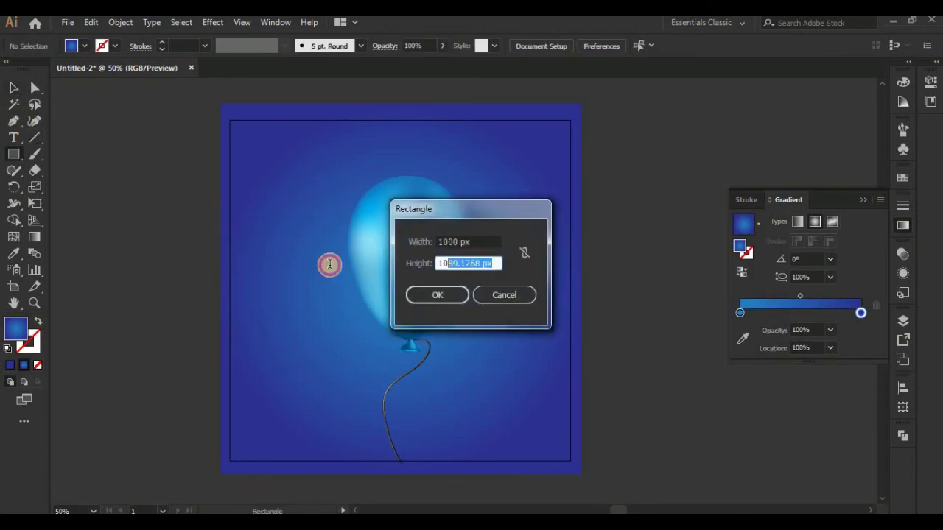
# Create a 1000 px wide rectangle, fill it solid blue, and centre it on the artboard.
pyautogui.press('Return')
pyautogui.moveTo(412, 204); pyautogui.dragTo(413, 103)
pyautogui.click(10, 364)
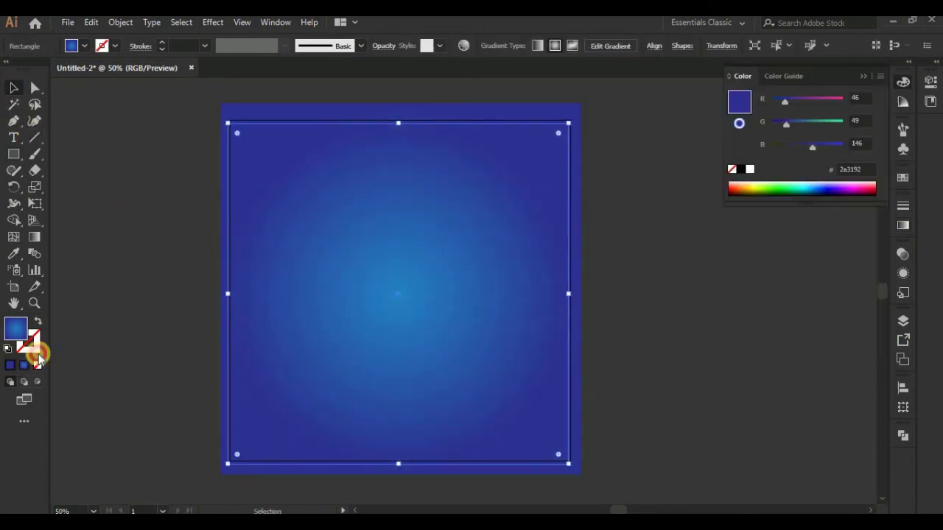
pyautogui.click(552, 46)
pyautogui.click(568, 90)
pyautogui.click(638, 42)
pyautogui.click(168, 121)
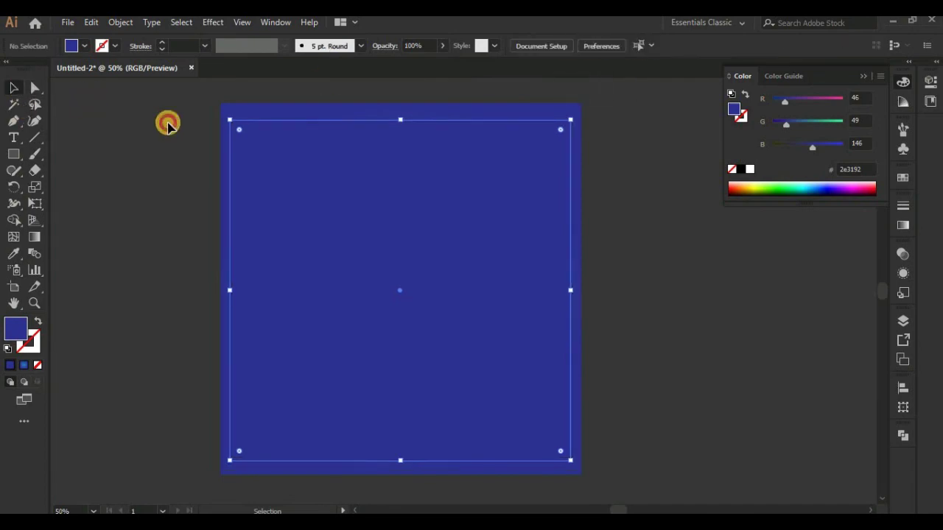